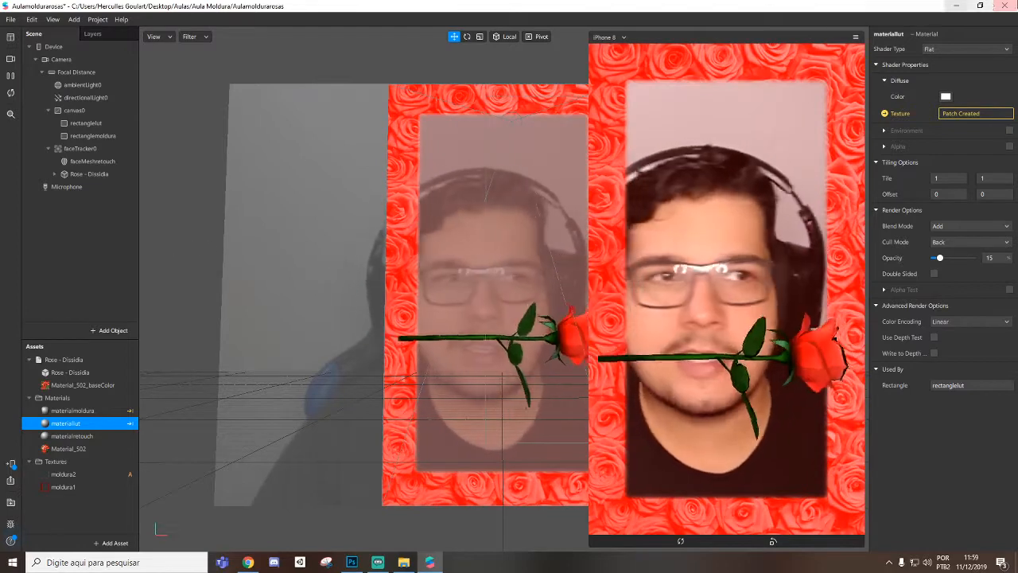
Step: Close the open frame project and start a new blank project
key("alt+F4")
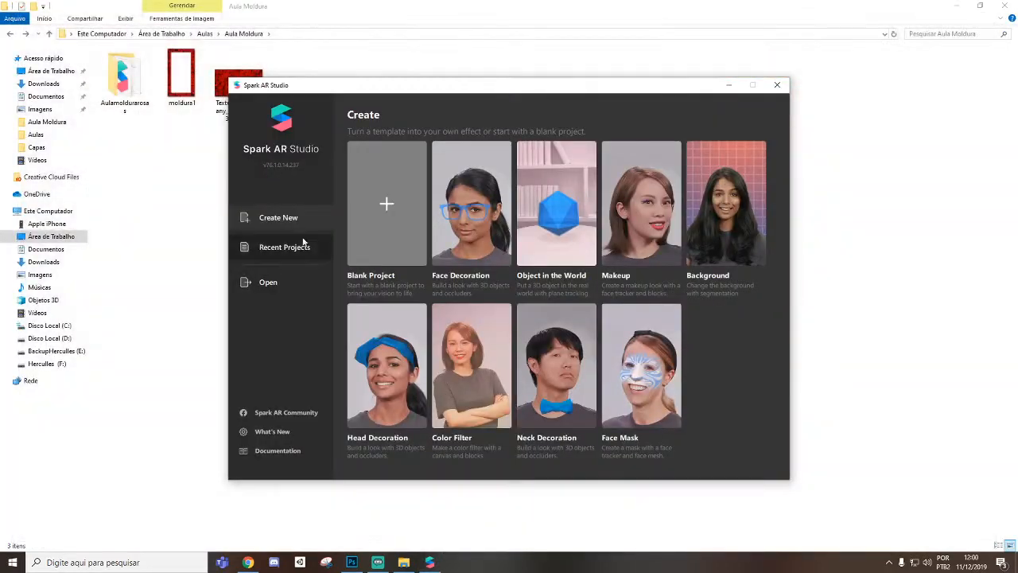
left_click(373, 218)
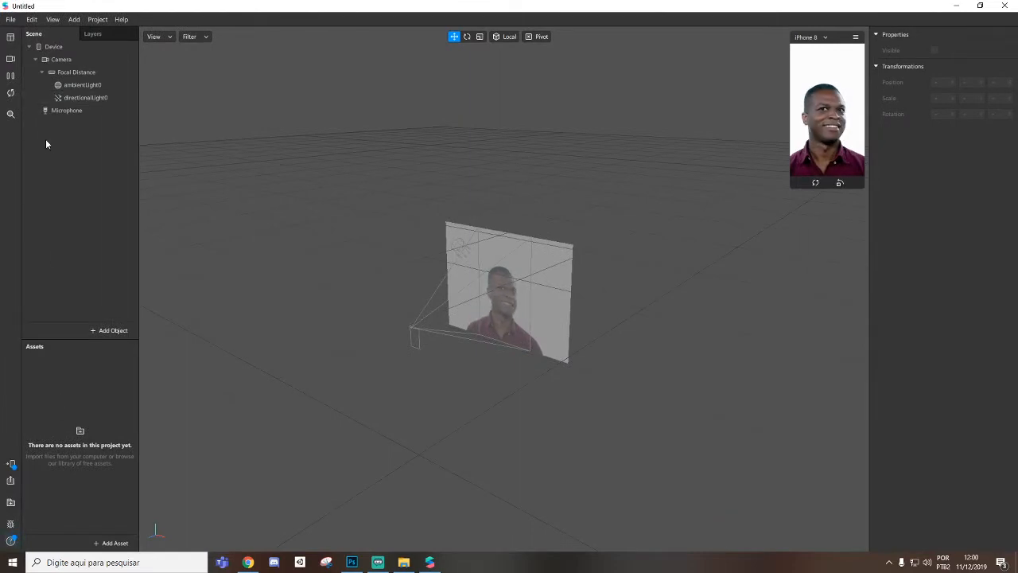
Step: Switch the camera source to the c922 Pro Stream Webcam and enlarge the simulator preview
left_click(10, 58)
left_click(39, 78)
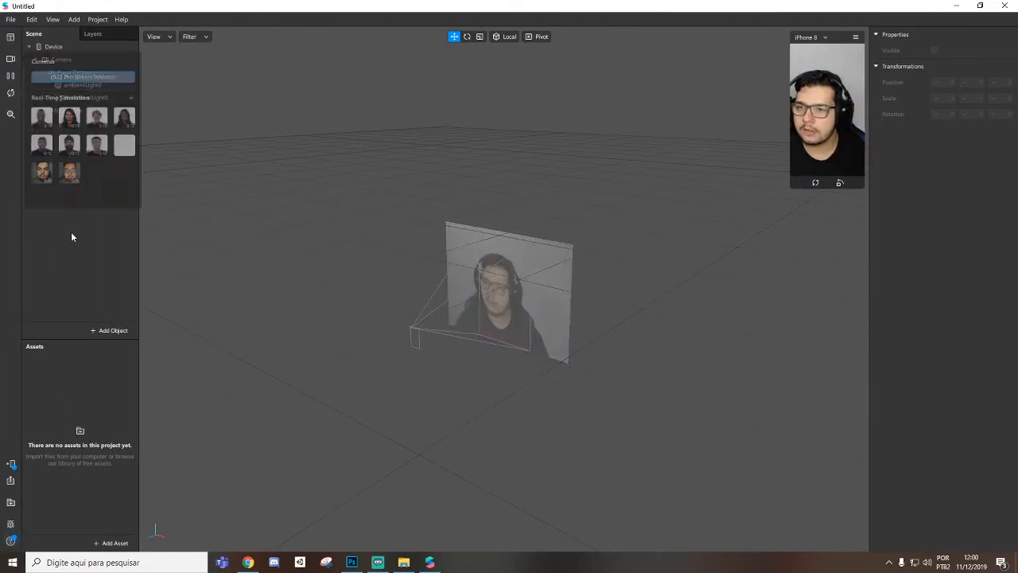
right_click(71, 191)
mouse_move(109, 197)
left_click(62, 143)
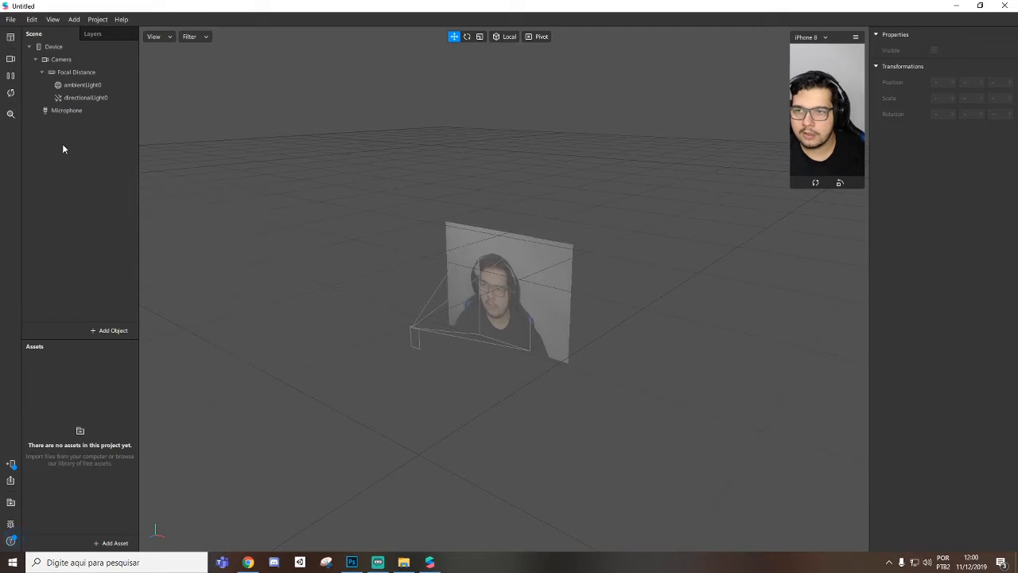
left_click_drag(791, 188, 704, 348)
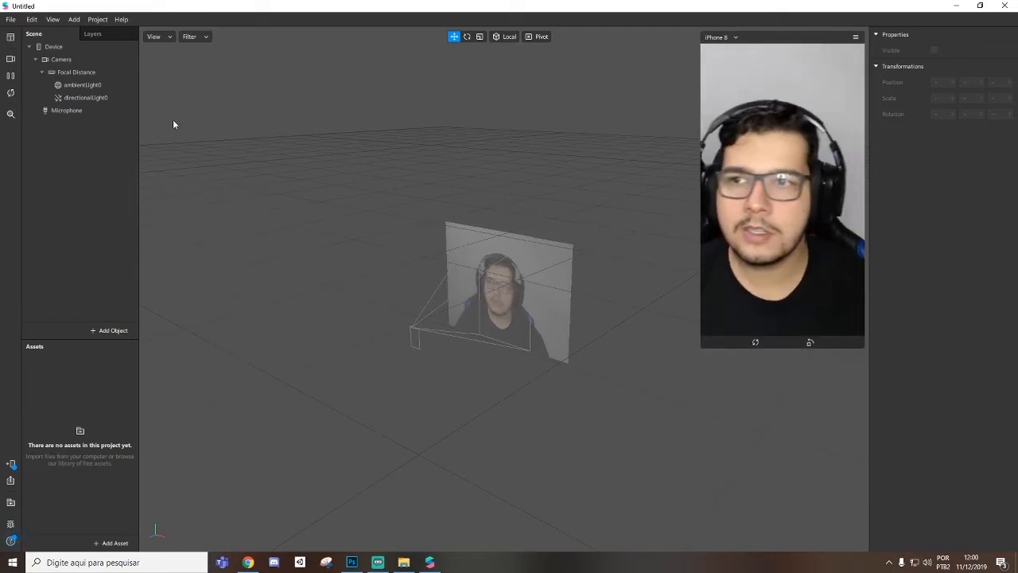
Step: Add a rectangle to the scene and make its width and height fill the screen at 375 × 667
right_click(56, 139)
mouse_move(95, 145)
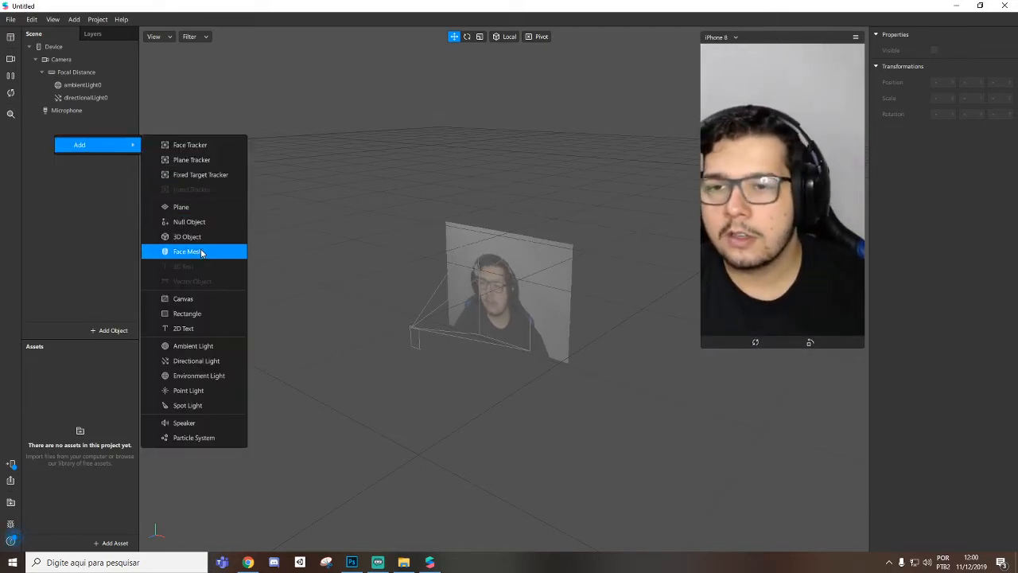
left_click(188, 313)
left_click(940, 96)
left_click(949, 112)
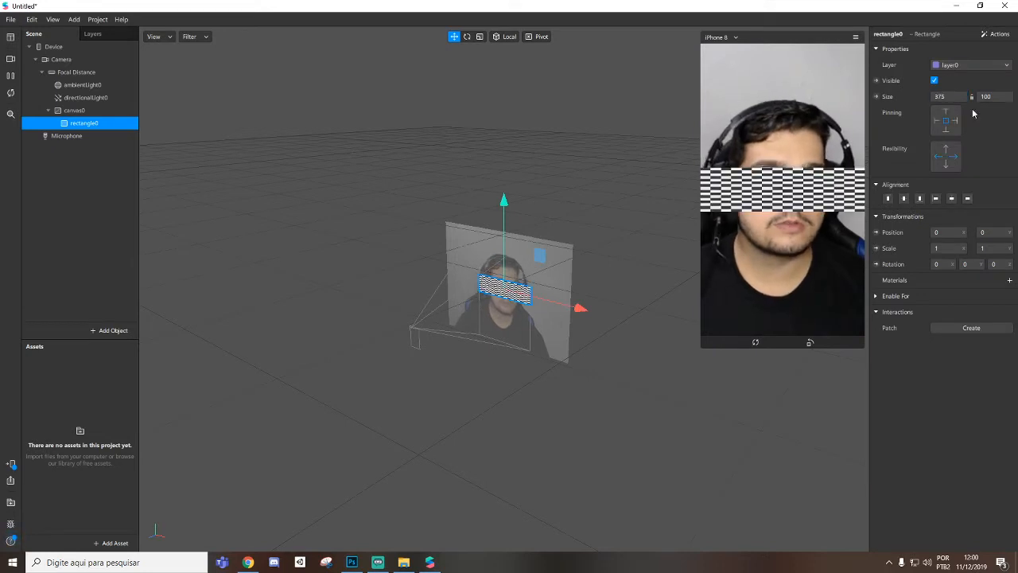
left_click(986, 97)
left_click(995, 113)
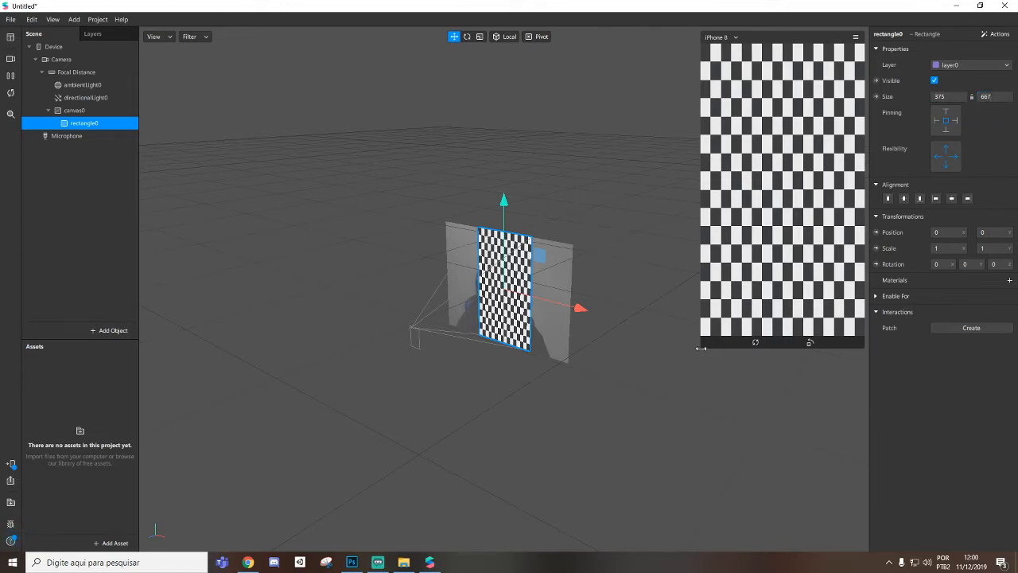
Step: Enlarge the simulator preview further and add a new material to the rectangle
left_click_drag(705, 344, 665, 456)
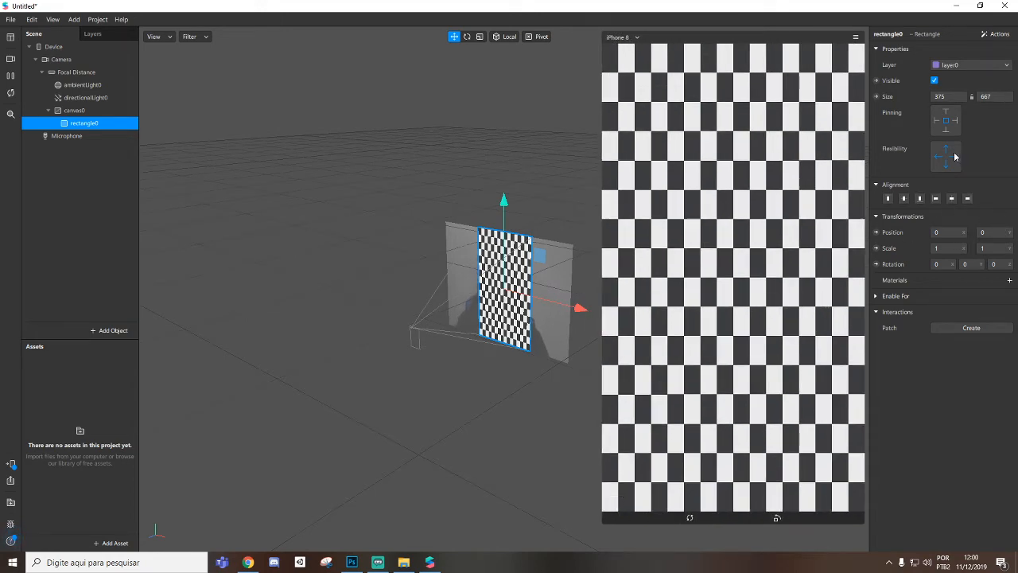
left_click(1009, 281)
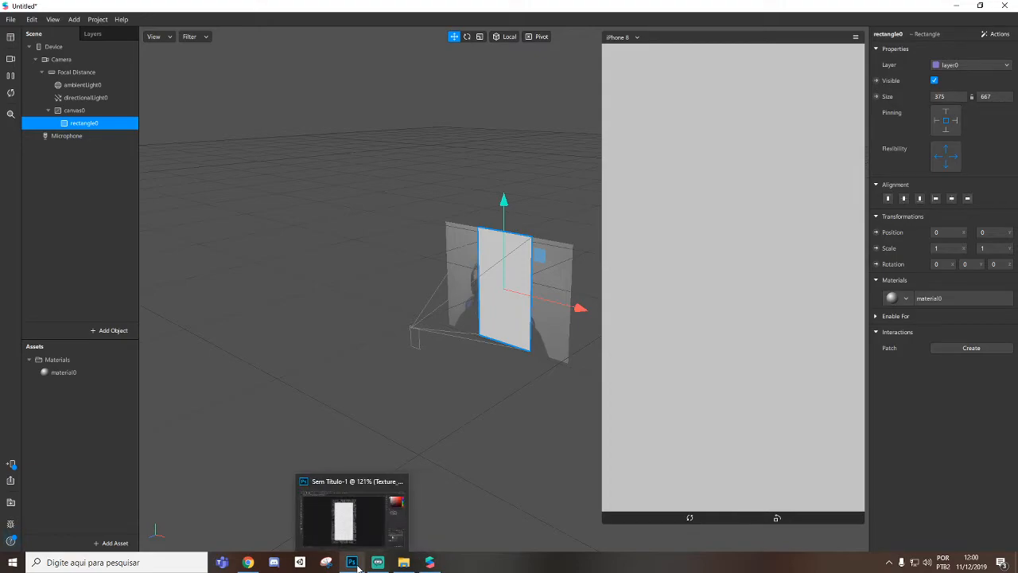
Step: Switch to Photoshop and delete the rose texture and rounded rectangle layers, leaving only a new empty layer
left_click(357, 501)
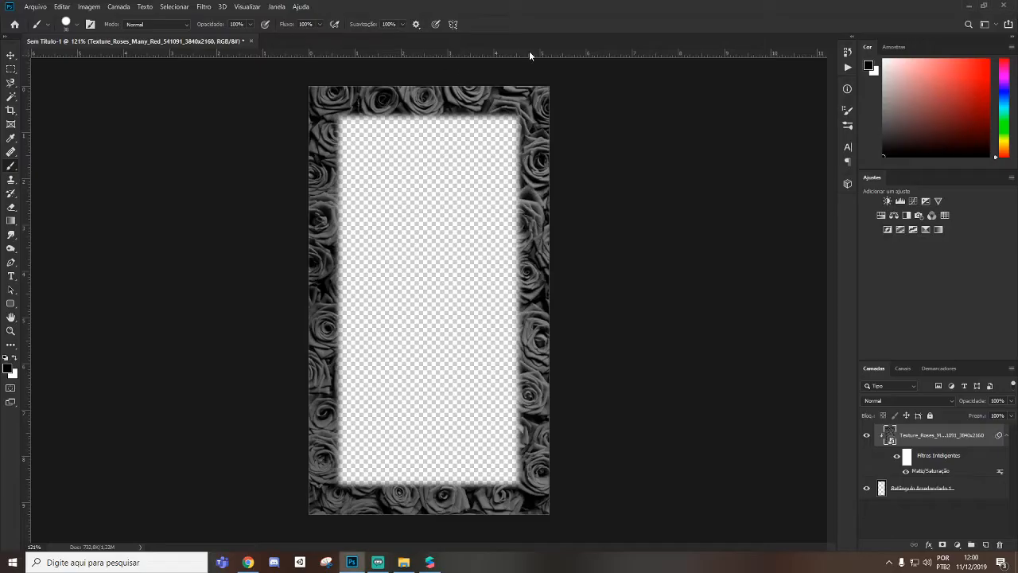
key("alt+Tab")
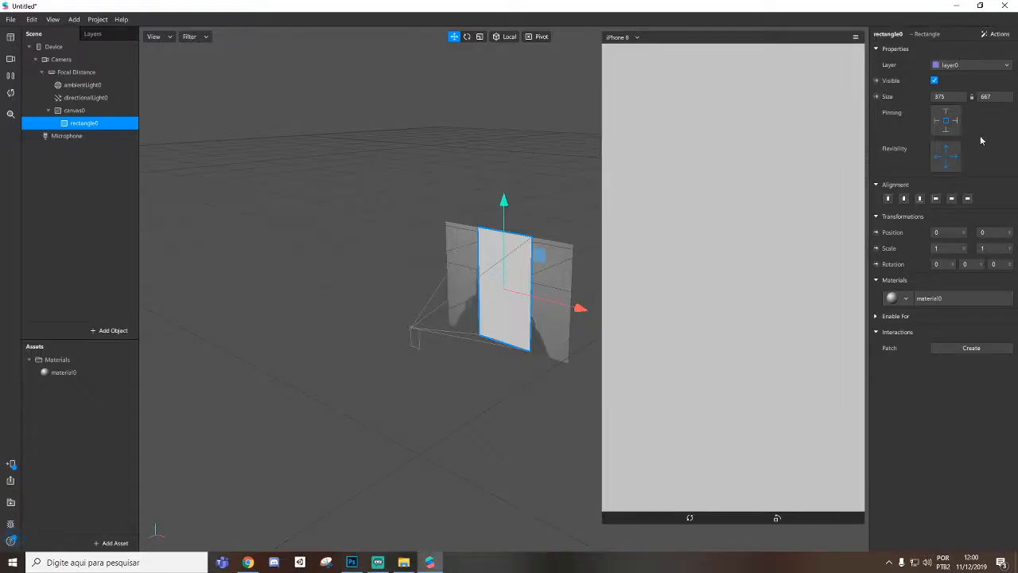
key("alt+Tab")
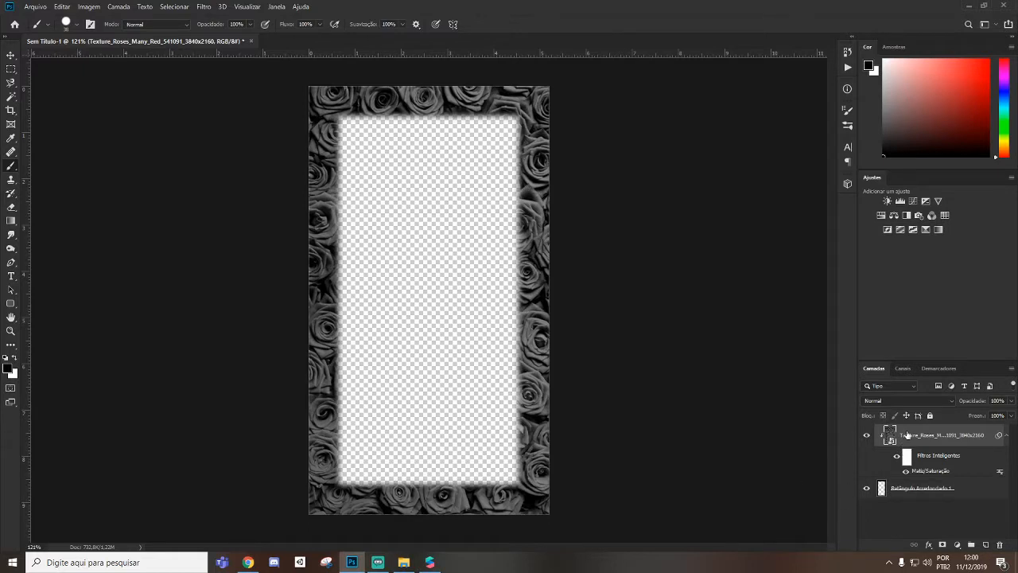
key("Delete")
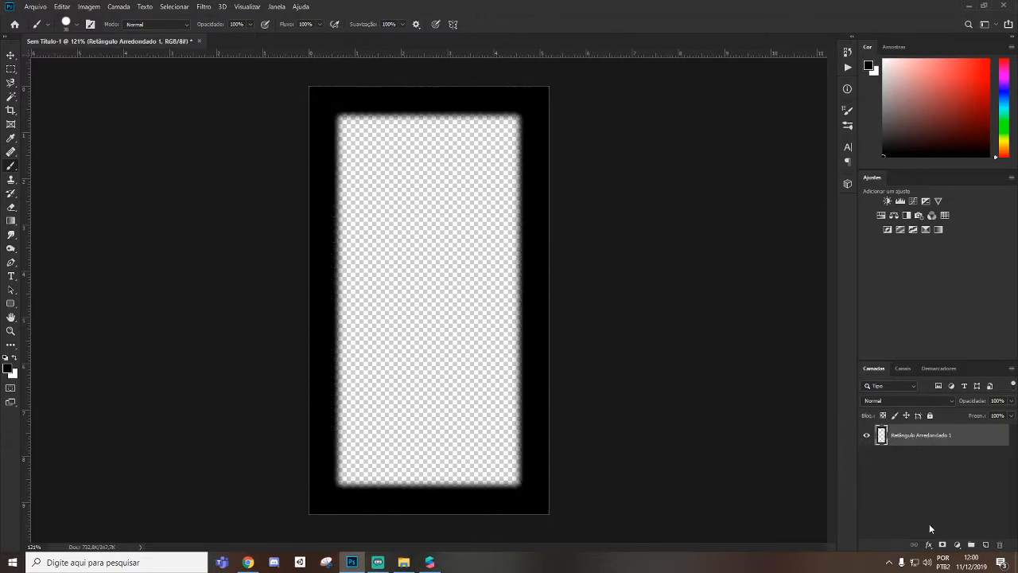
left_click(480, 115)
key("ctrl+z")
left_click(987, 545)
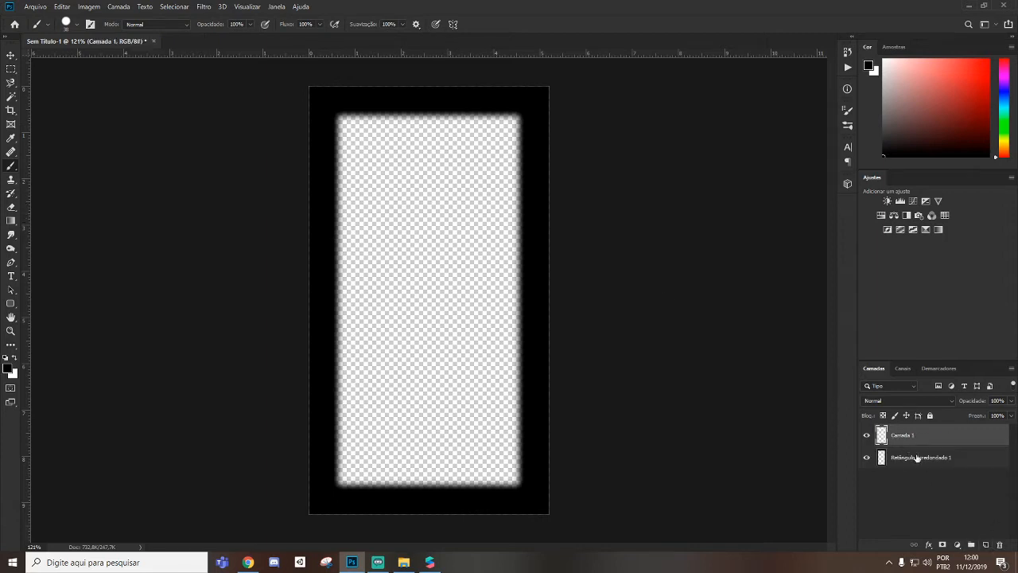
left_click(915, 457)
key("Delete")
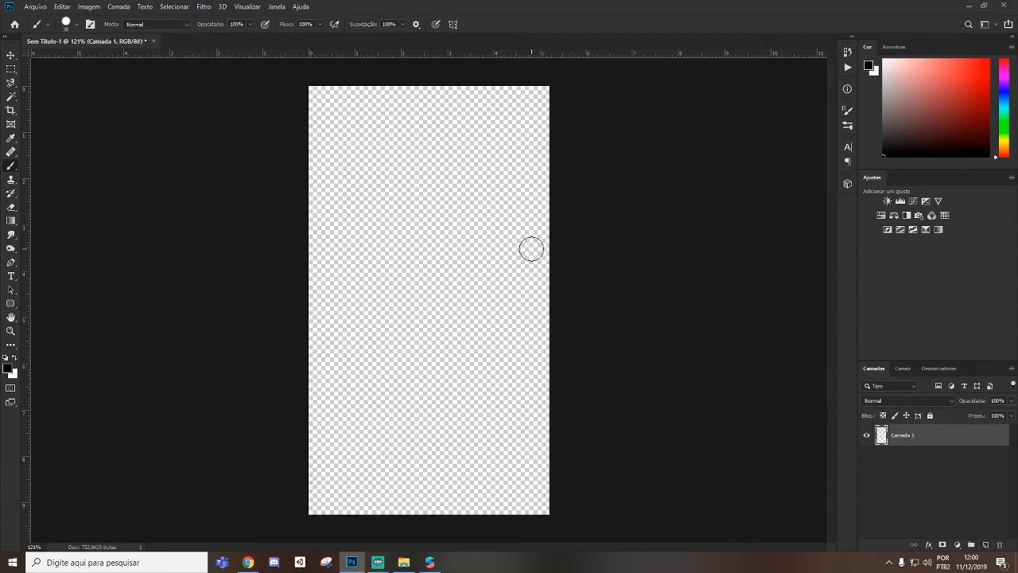
Step: Draw a rounded rectangle with 10 px corners over the whole canvas and resize it to 375 × 666 px to fit the edges
left_click(12, 303)
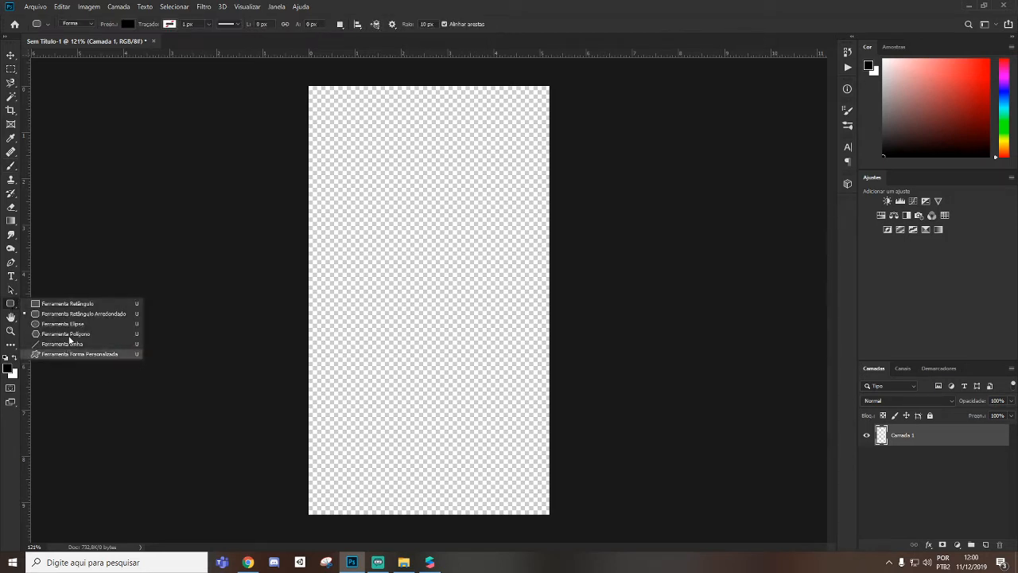
left_click(88, 319)
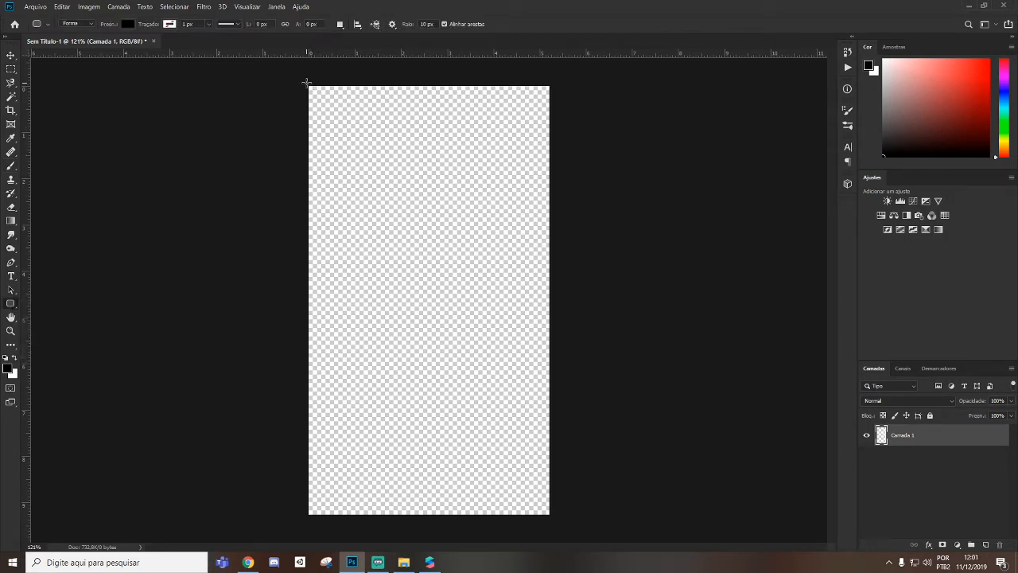
left_click_drag(306, 82, 549, 513)
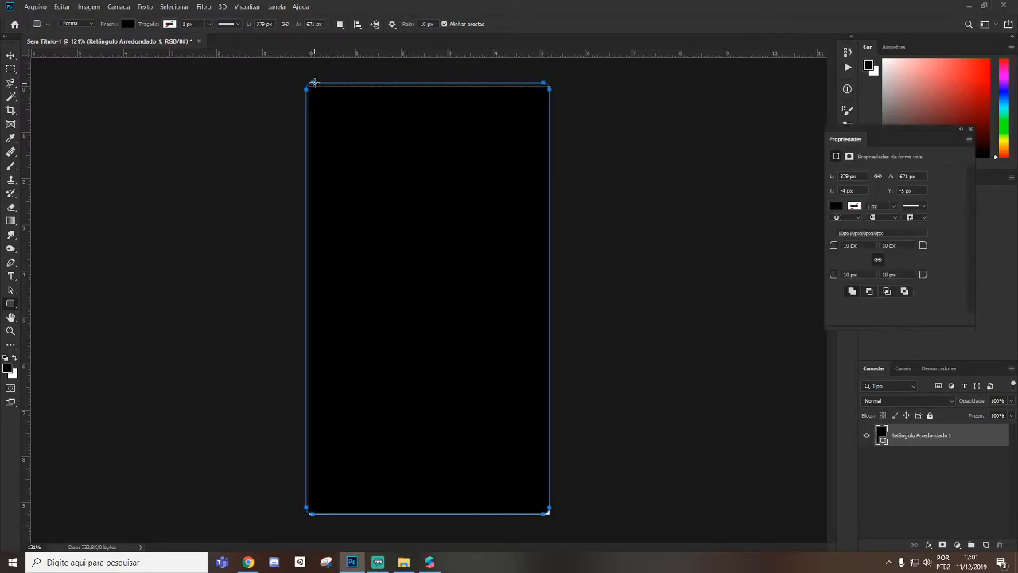
key("ctrl+t")
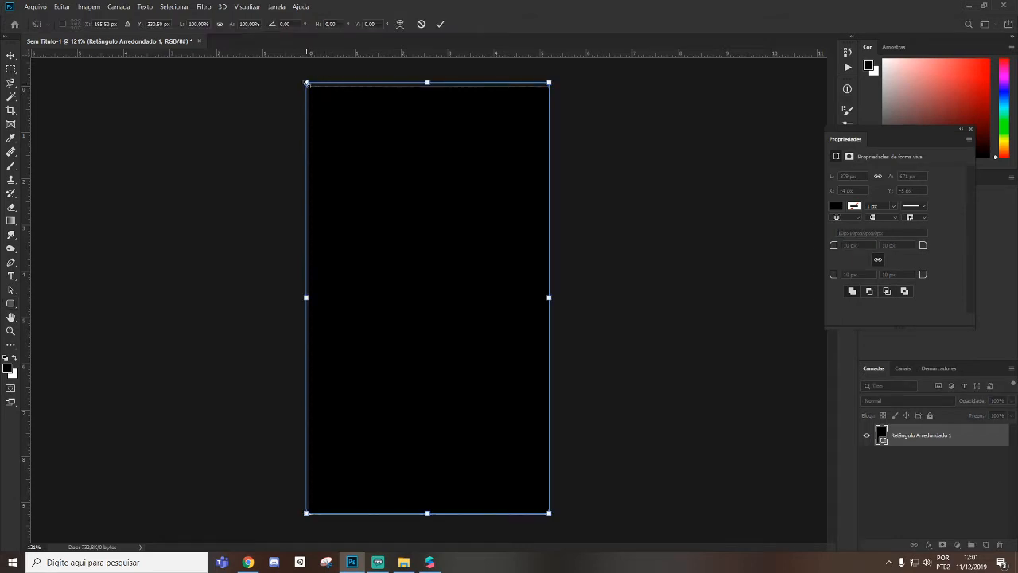
left_click_drag(307, 83, 309, 86)
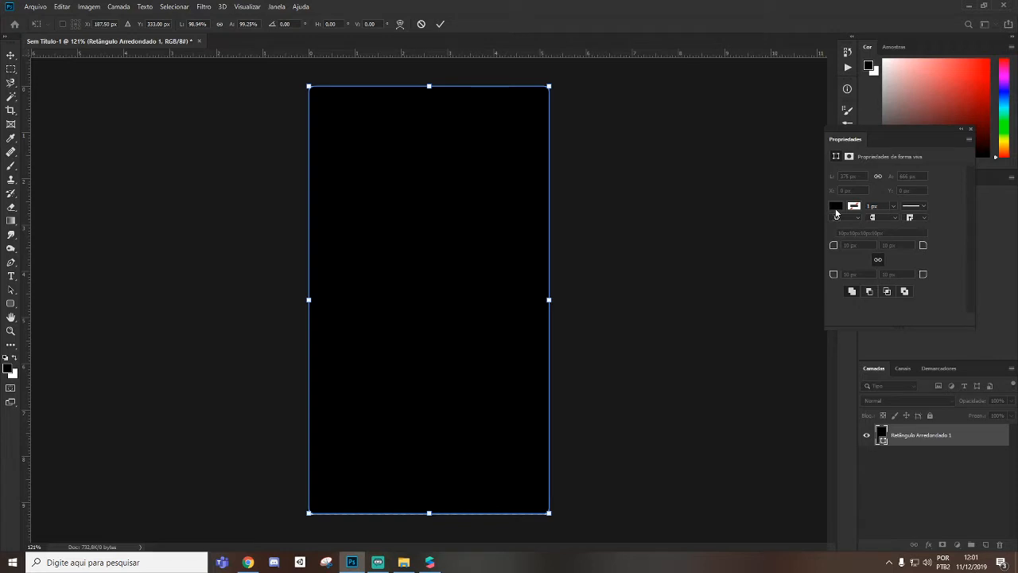
Step: Remove the rounded rectangle's fill and give it a black 50 px stroke, keeping the first corner join option
left_click(836, 206)
left_click(842, 227)
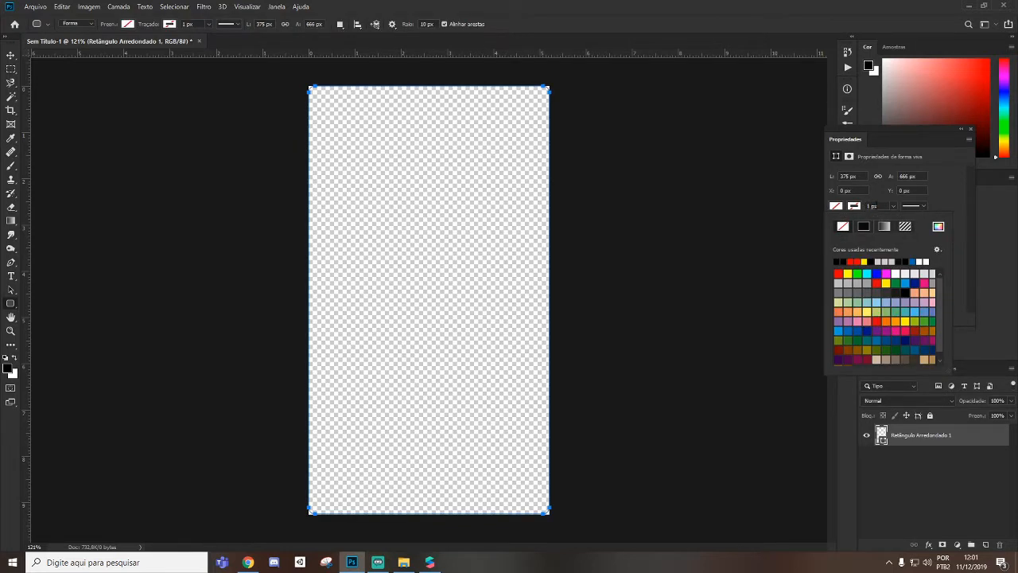
left_click(834, 207)
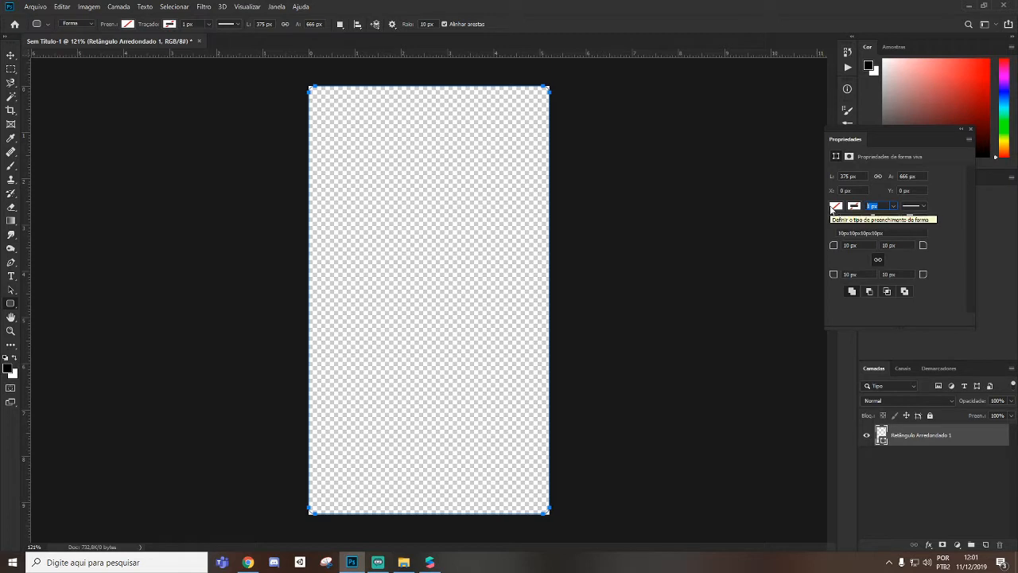
type("30")
key("Return")
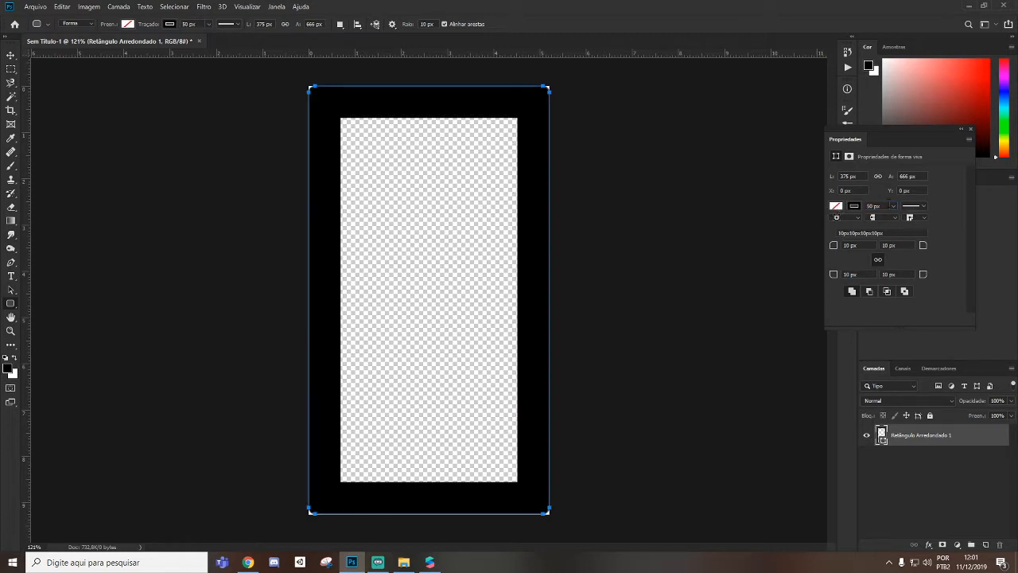
left_click(910, 220)
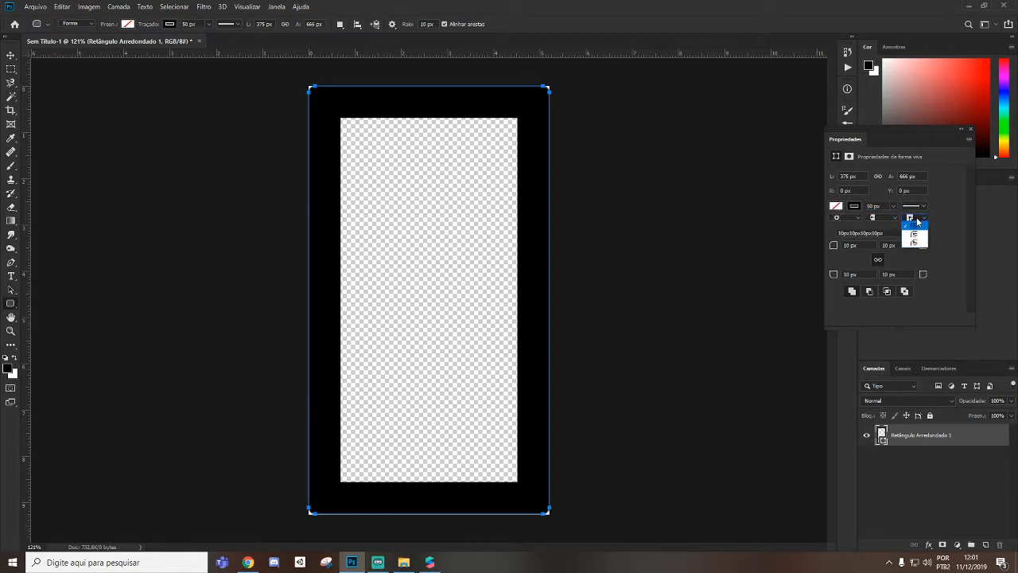
left_click(911, 229)
Step: Convert the frame shape to a smart object and apply a Gaussian Blur with a radius of 4.8 pixels
left_click(11, 55)
left_click(204, 7)
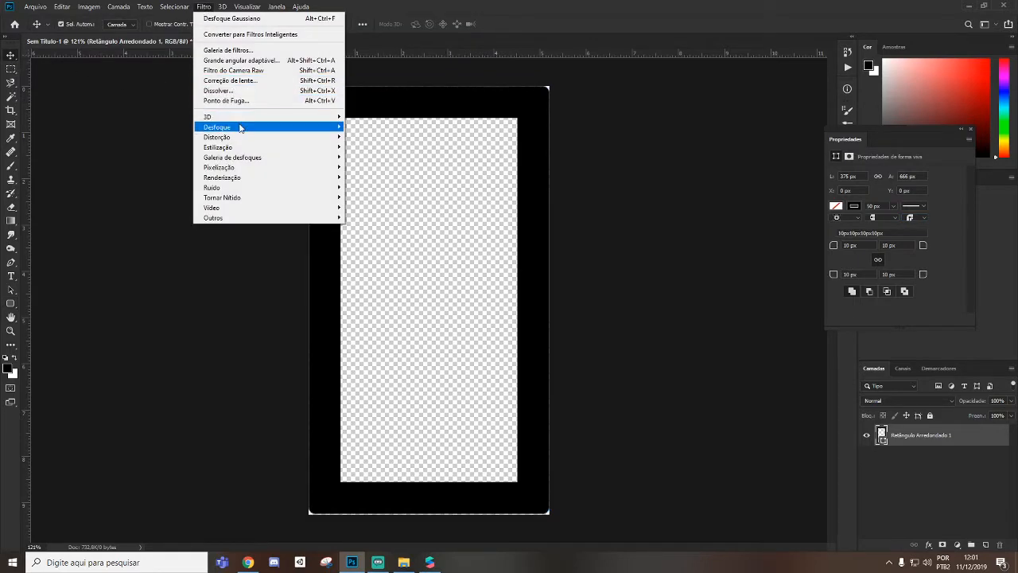
mouse_move(295, 130)
left_click(413, 176)
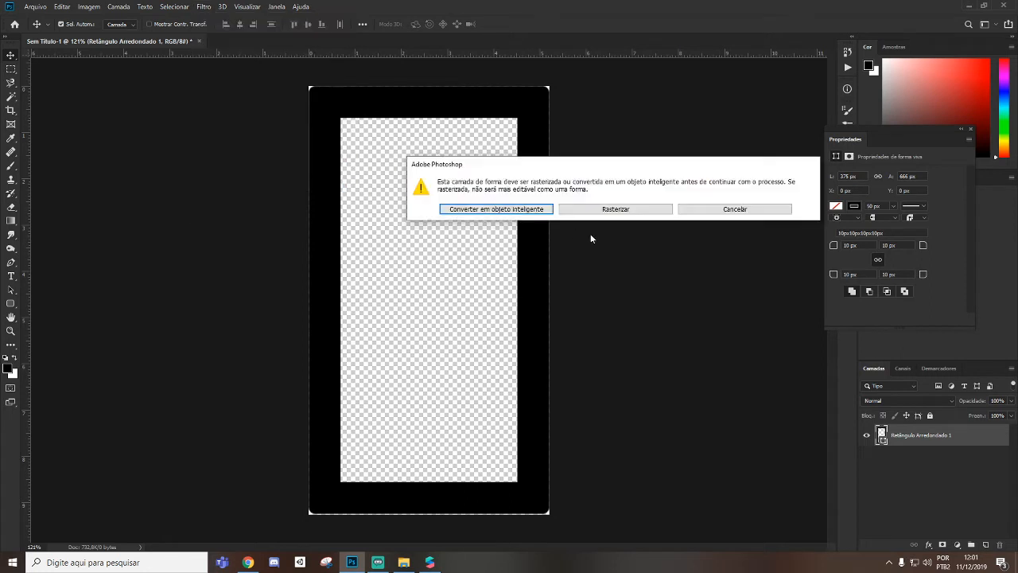
left_click(494, 212)
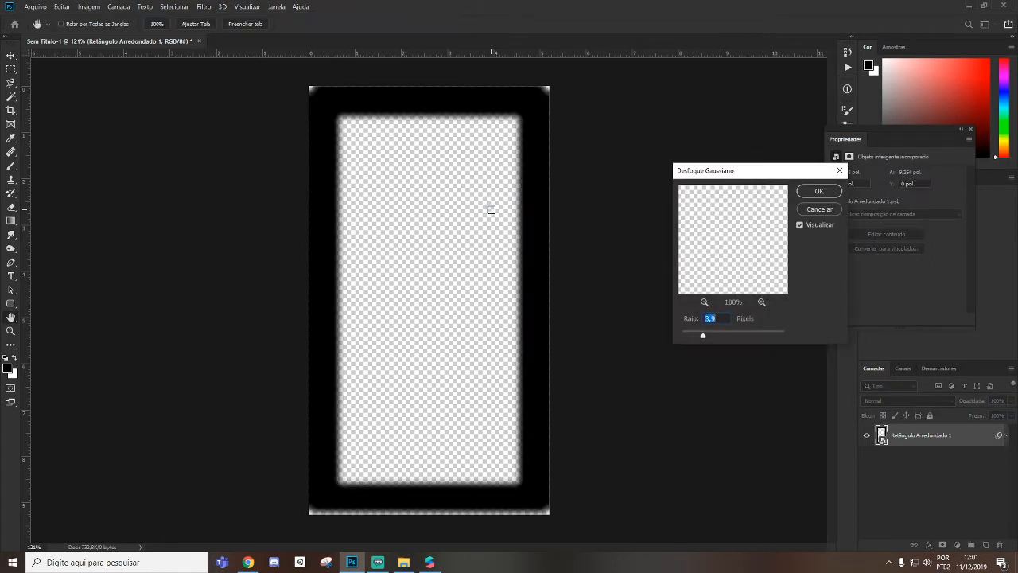
left_click_drag(703, 337, 709, 339)
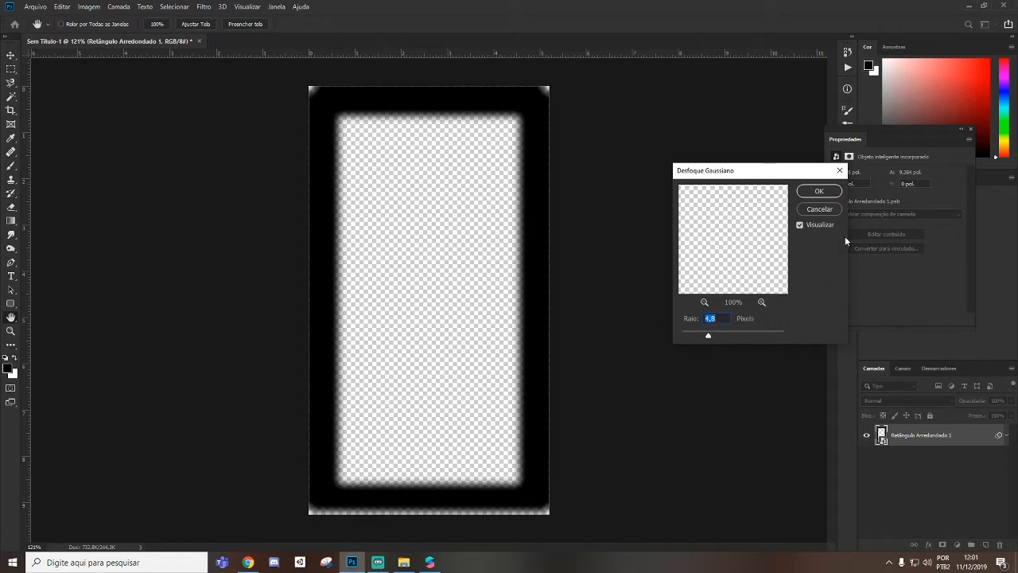
left_click(819, 193)
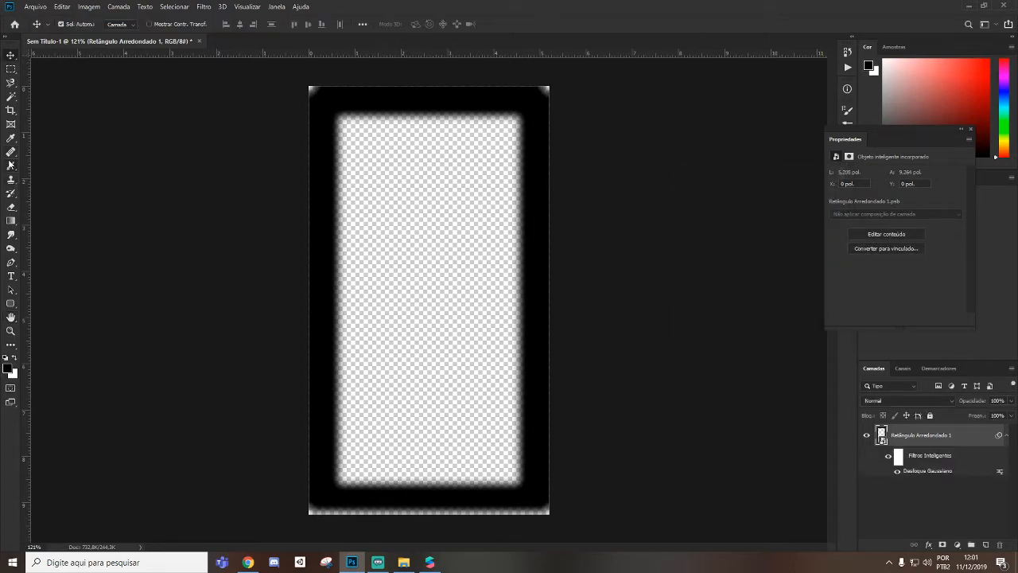
Step: Rasterize the blurred frame layer and paint its upper corners and lower edge solid black with the Brush tool
left_click(11, 165)
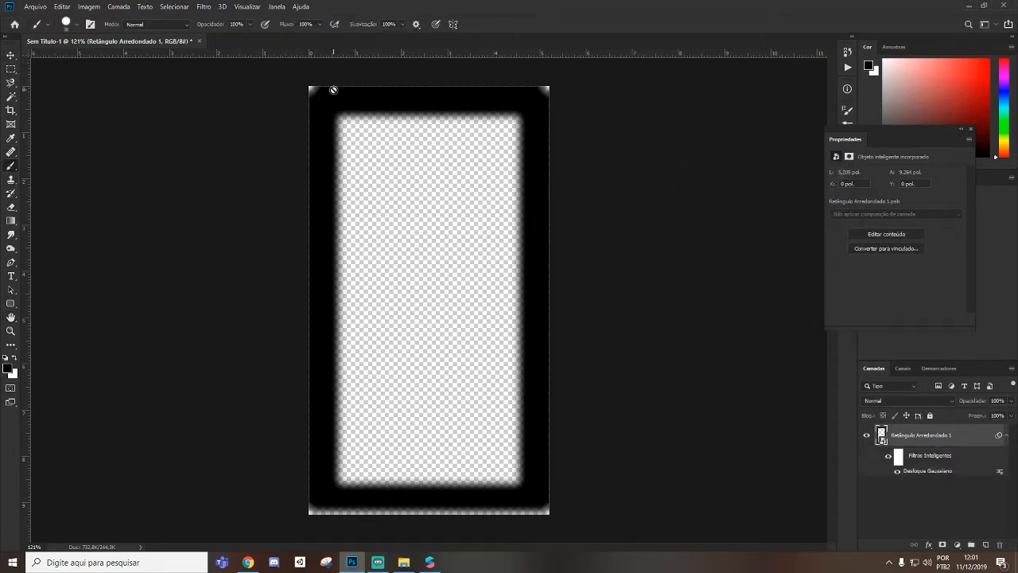
left_click(507, 100)
left_click(483, 218)
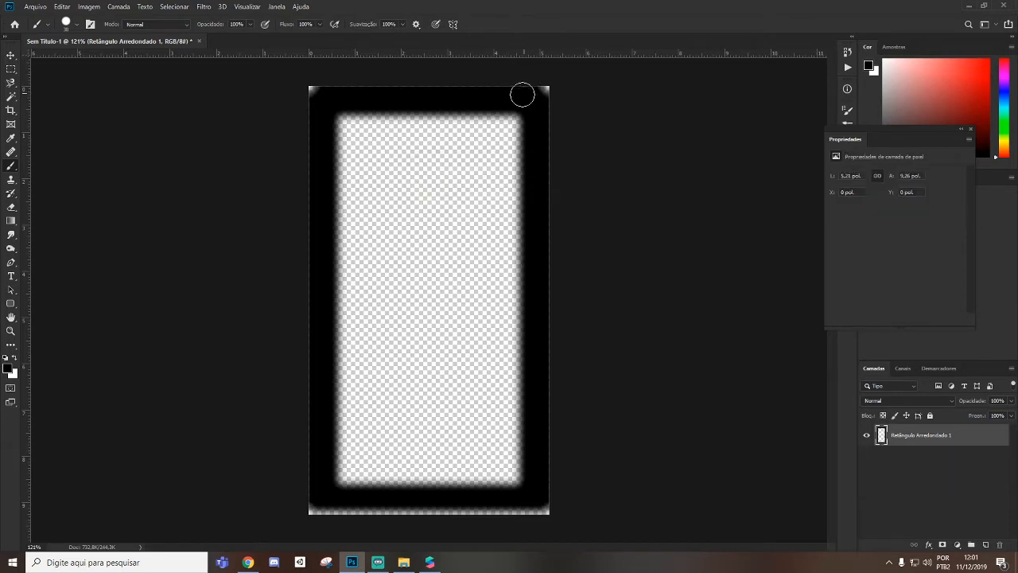
left_click_drag(530, 91, 557, 98)
left_click_drag(326, 89, 307, 87)
mouse_move(310, 500)
left_mouse_down()
mouse_move(316, 512)
mouse_move(550, 501)
left_mouse_up()
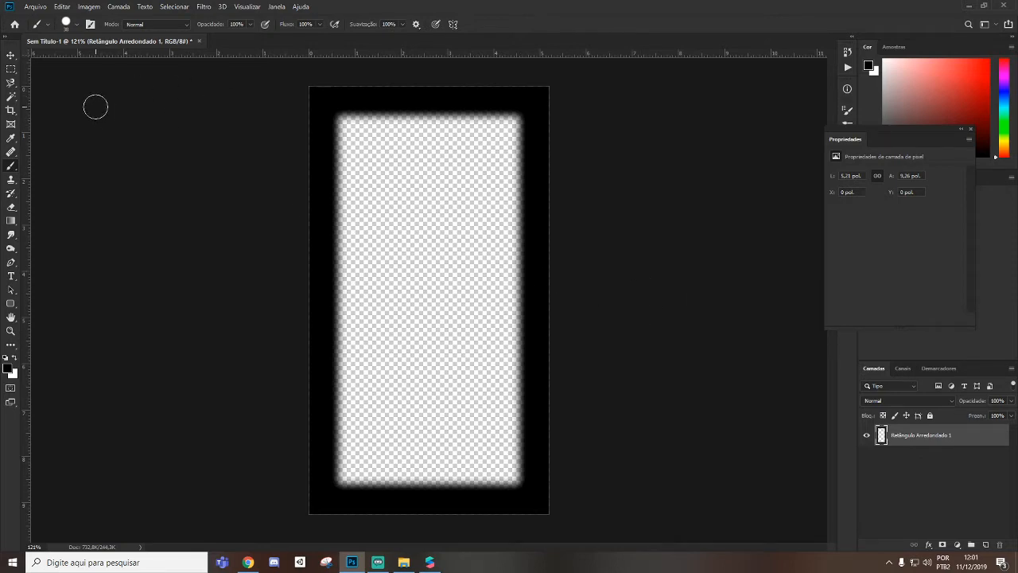
left_click(970, 131)
Step: Place the Texture_Roses_Many_Red_541091_3840x2160 image from the Aula Moldura folder into the frame document
left_click(403, 563)
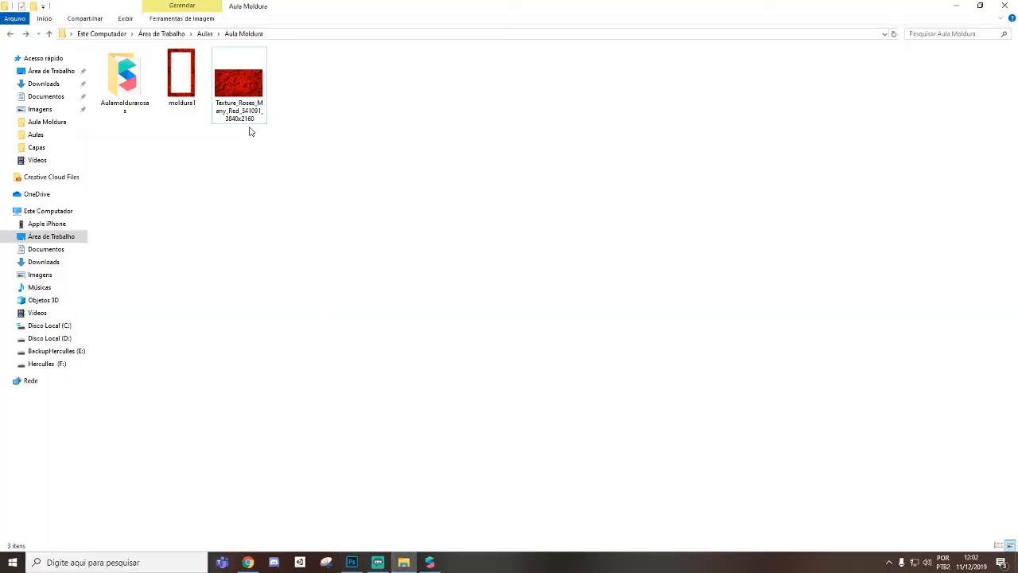
left_click_drag(229, 100, 463, 273)
key("alt+Tab")
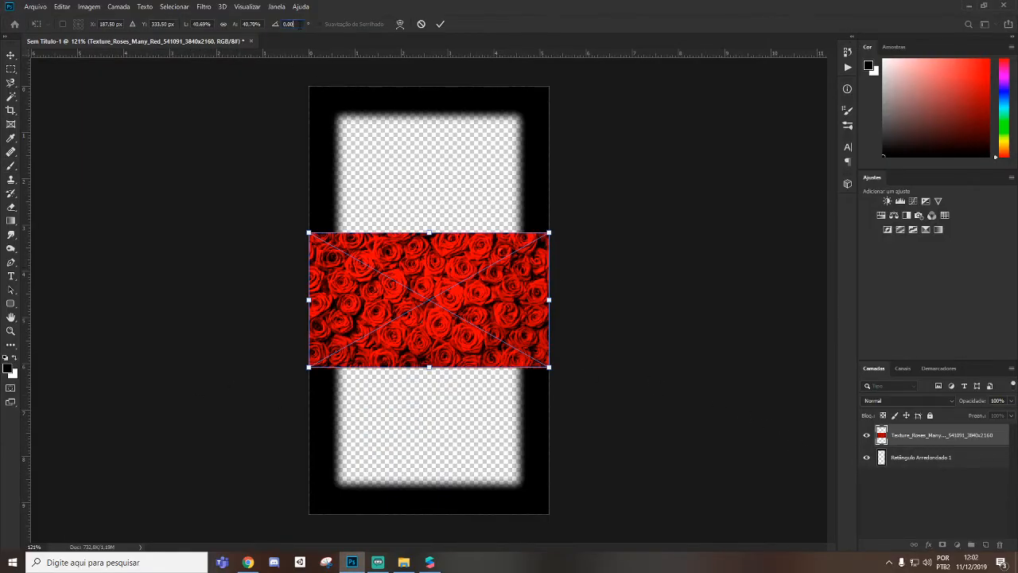
Step: Rotate the placed rose texture 90 degrees and scale it up from the centre so it covers the whole canvas
type("90")
key("Return")
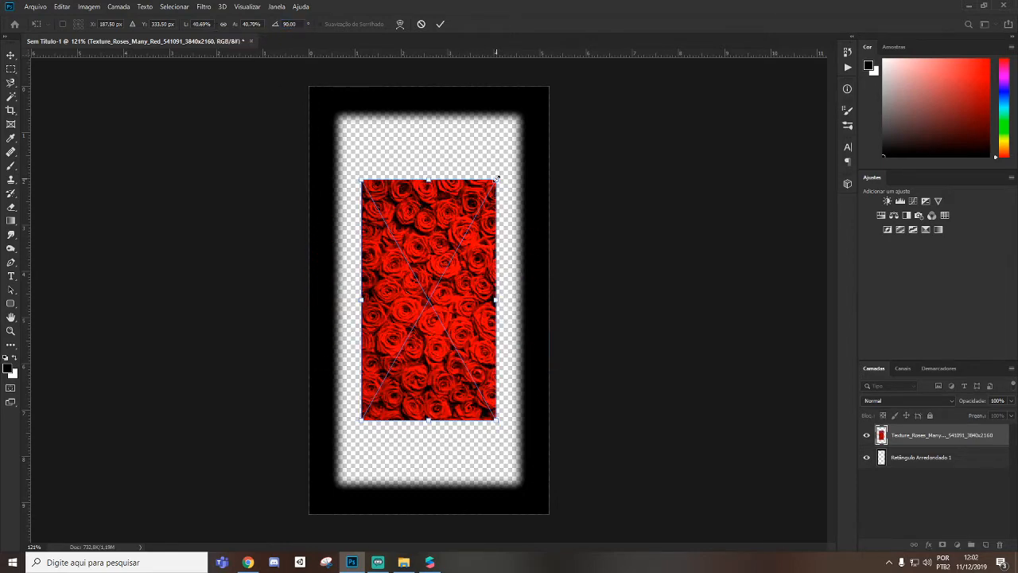
left_click_drag(496, 178, 552, 81)
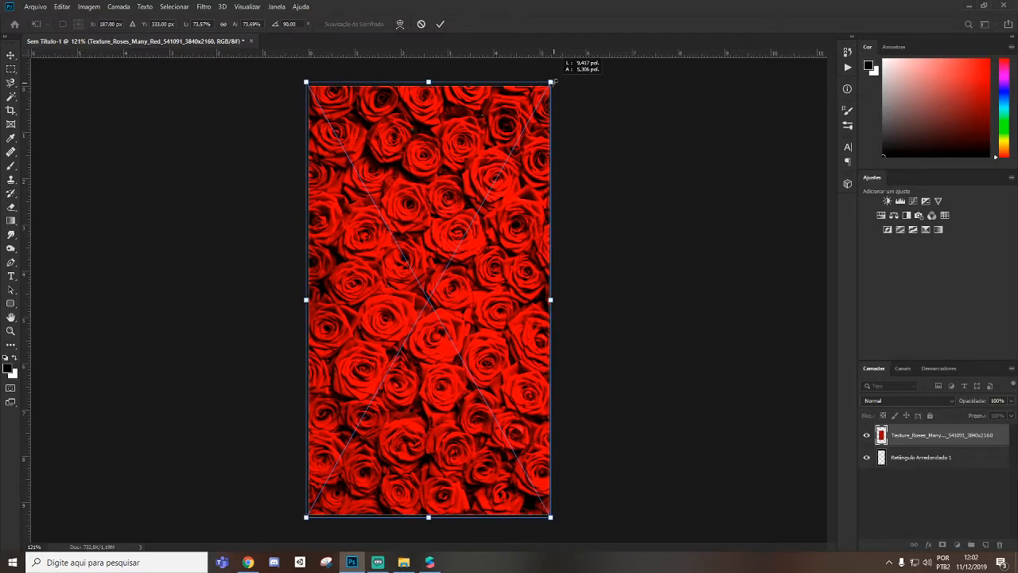
key("b")
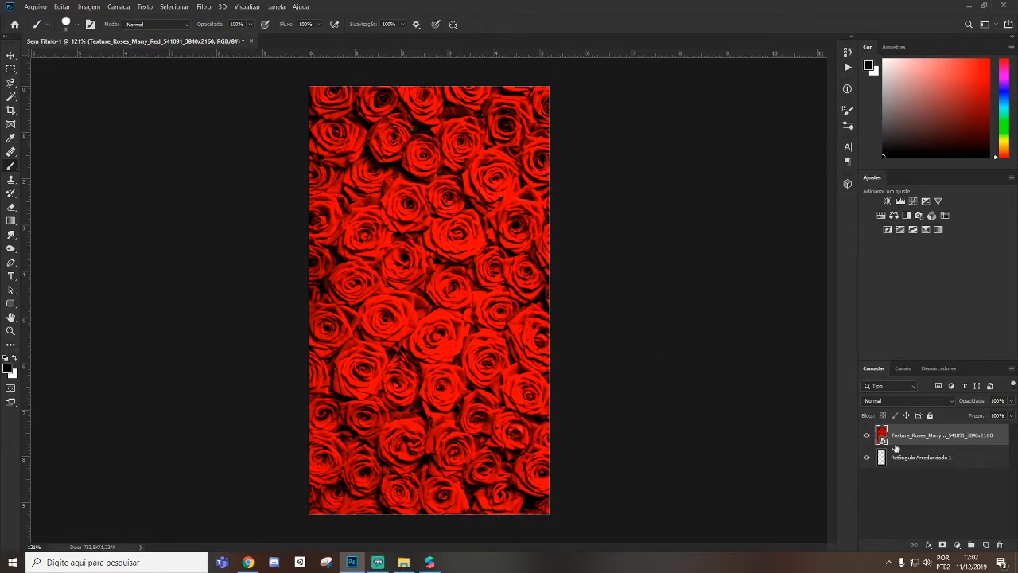
Step: Create a clipping mask from the rose texture onto the blurred frame layer and deselect the layers
right_click(919, 437)
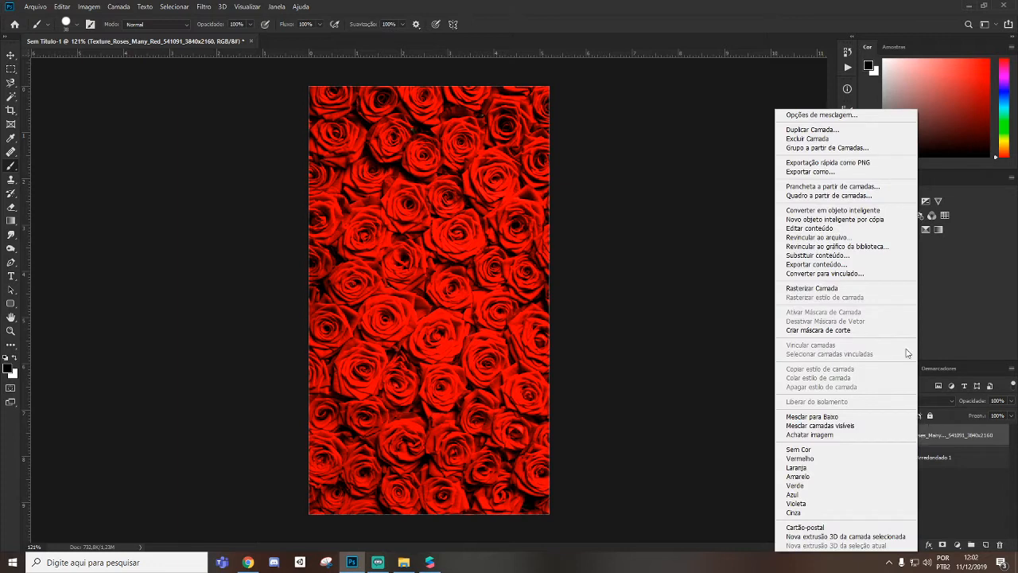
left_click(839, 331)
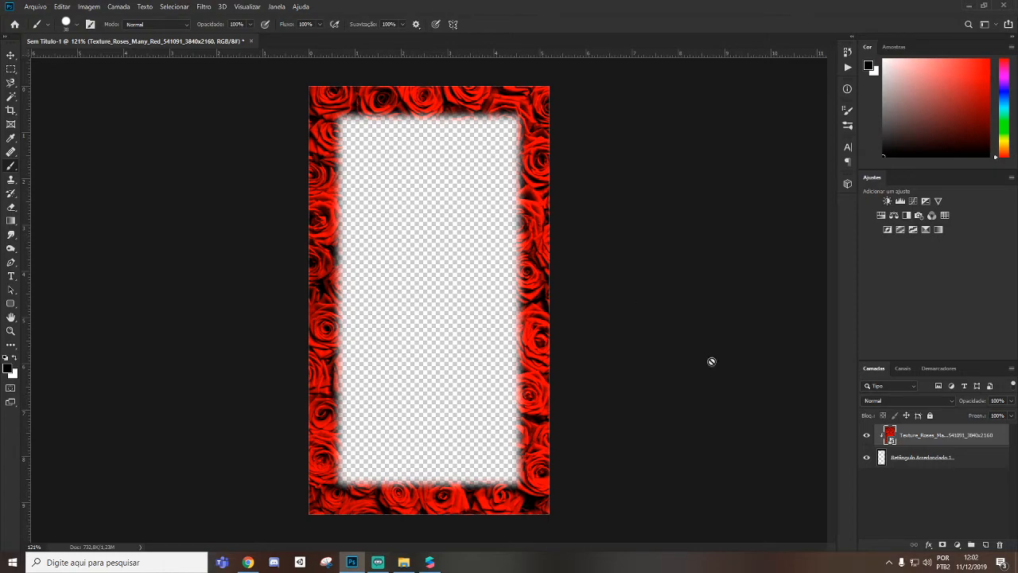
left_click(916, 505)
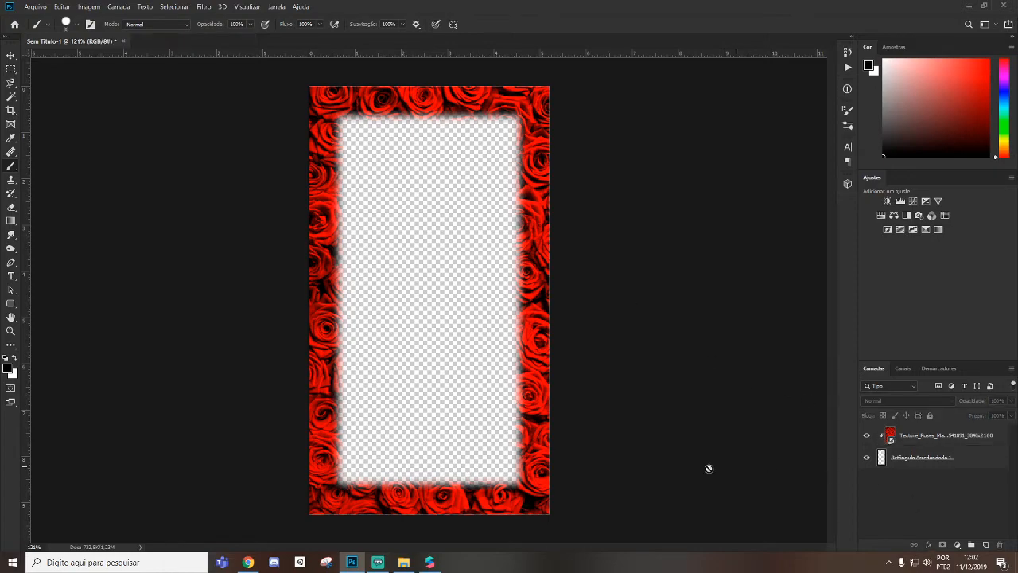
Step: Select the moldura1 image in the Aula Moldura folder, then return to Photoshop
left_click(431, 560)
left_click(182, 105)
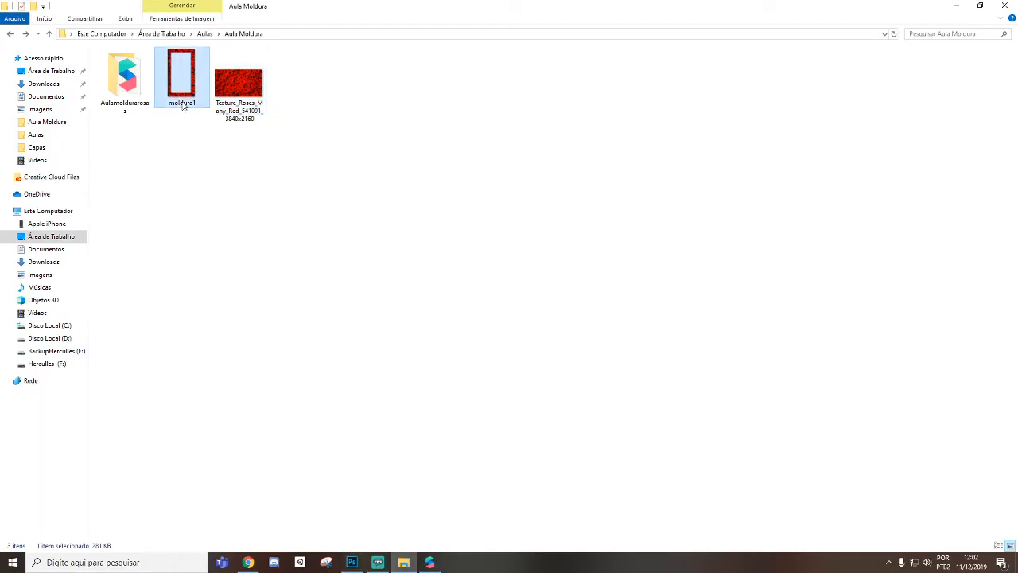
left_click(431, 562)
left_click(352, 562)
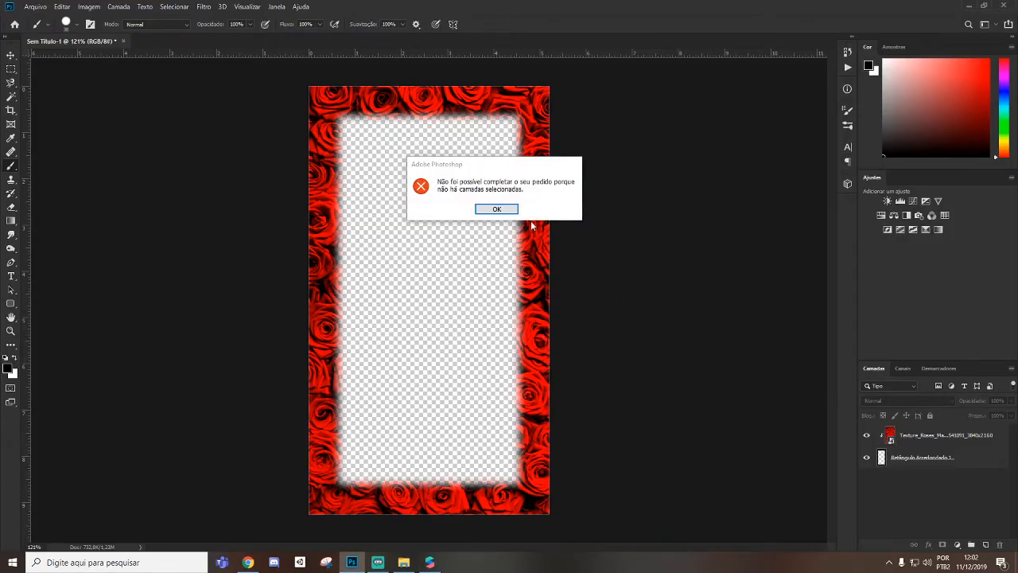
Step: Apply Hue/Saturation to the rose texture layer with the saturation set to -100
key("Return")
left_click(928, 438)
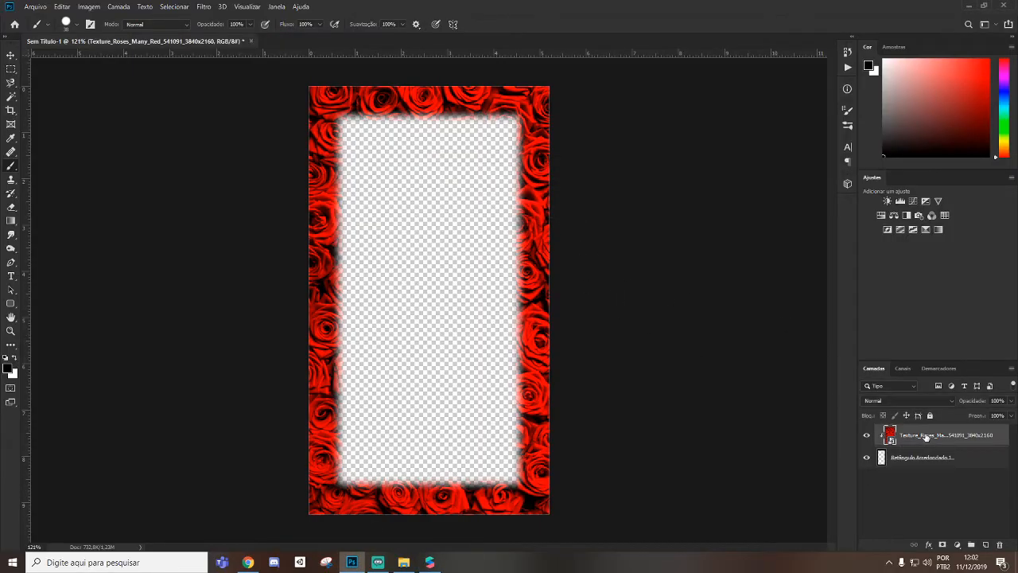
key("ctrl+u")
left_click_drag(812, 178, 659, 172)
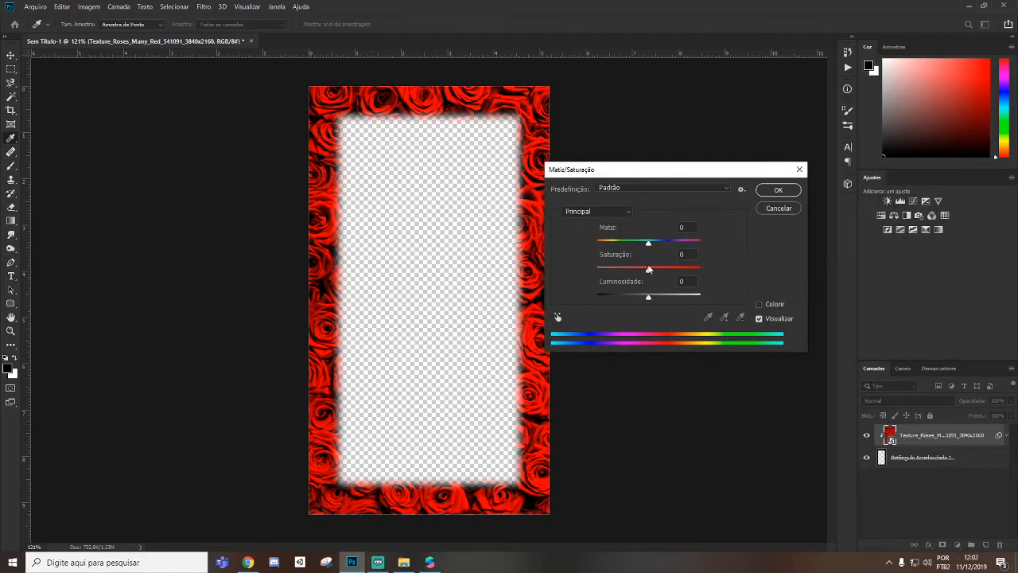
left_click_drag(645, 273, 534, 269)
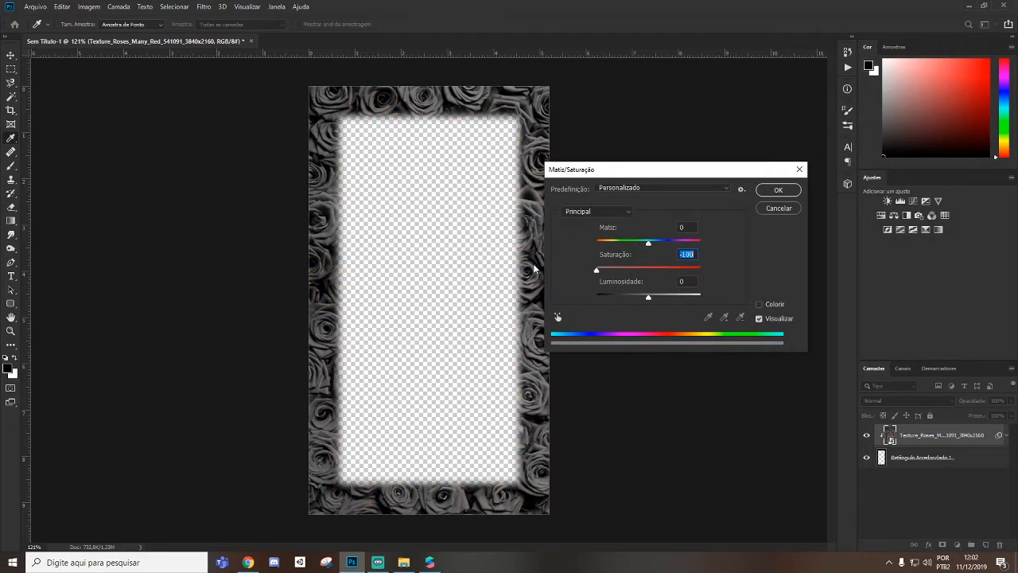
left_click(778, 191)
Step: Save the grey rose frame as a PNG named moldura2 in the Aula Moldura folder
left_click(35, 7)
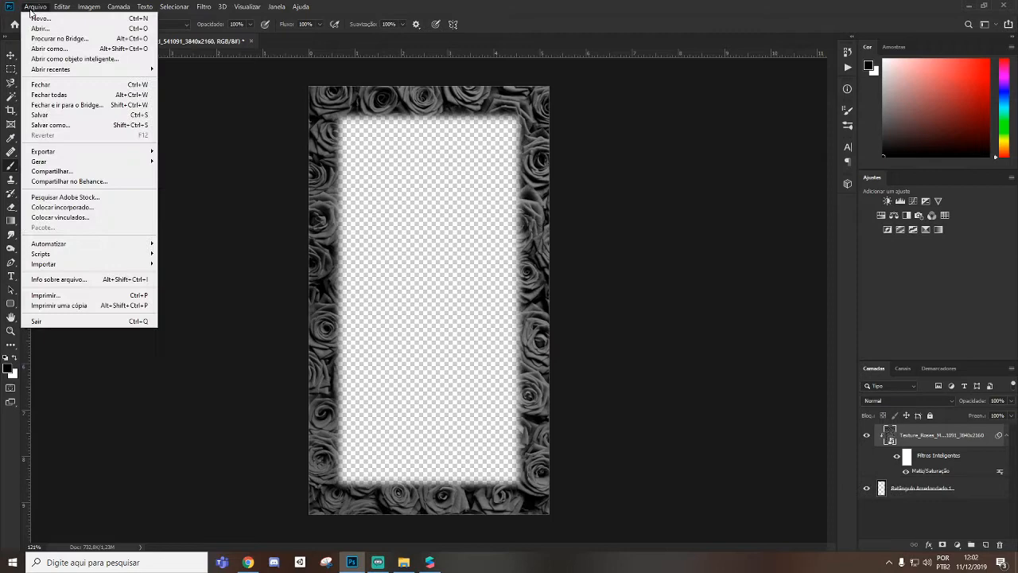
left_click(59, 126)
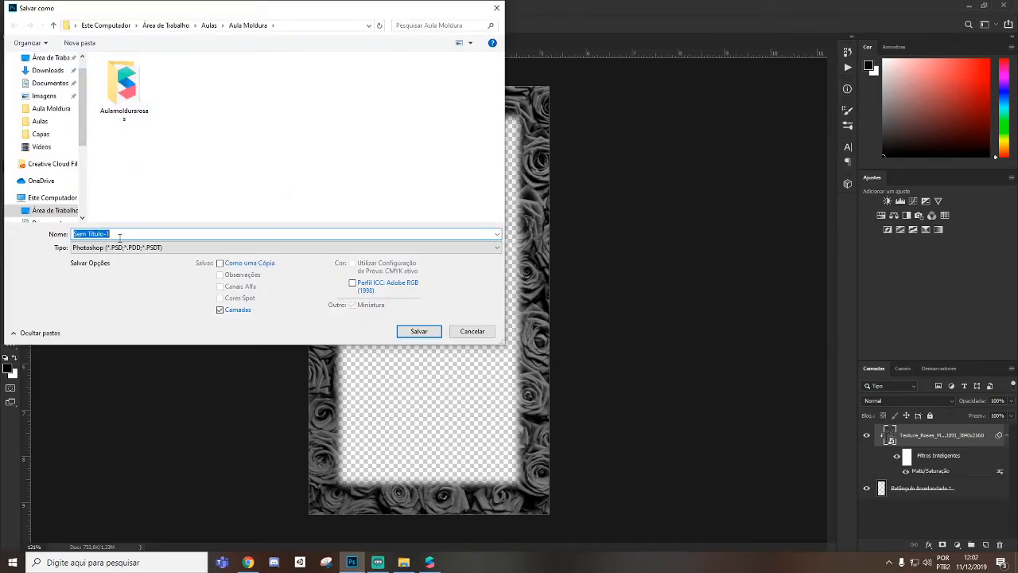
left_click(111, 248)
left_click(99, 393)
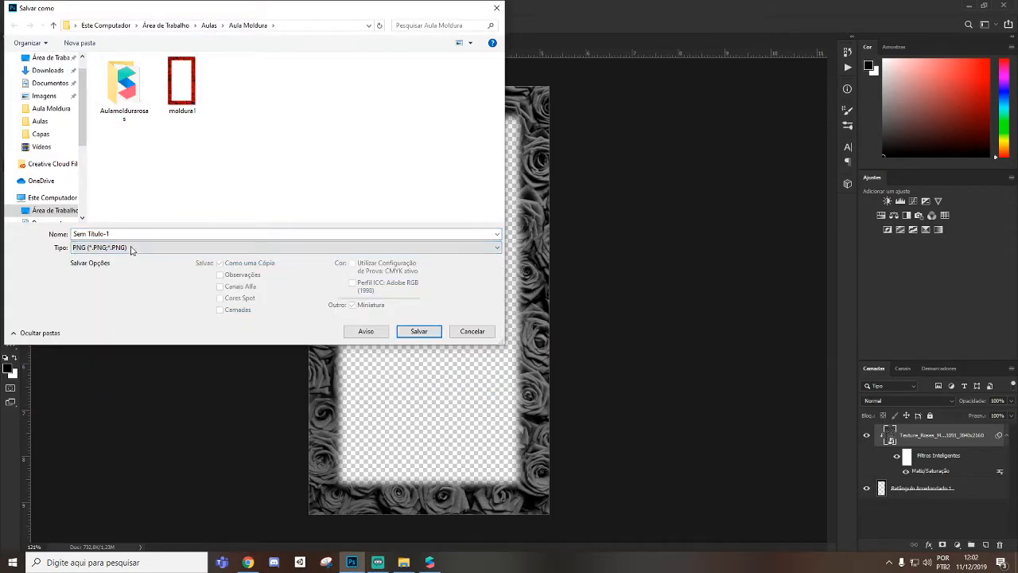
left_click(125, 233)
type("moldura2")
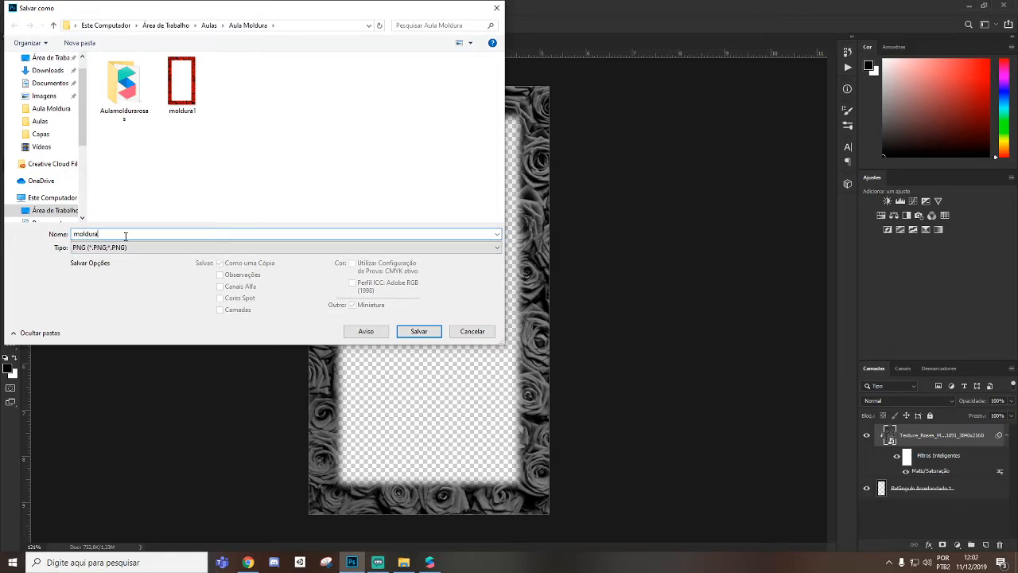
key("Return")
left_click(581, 167)
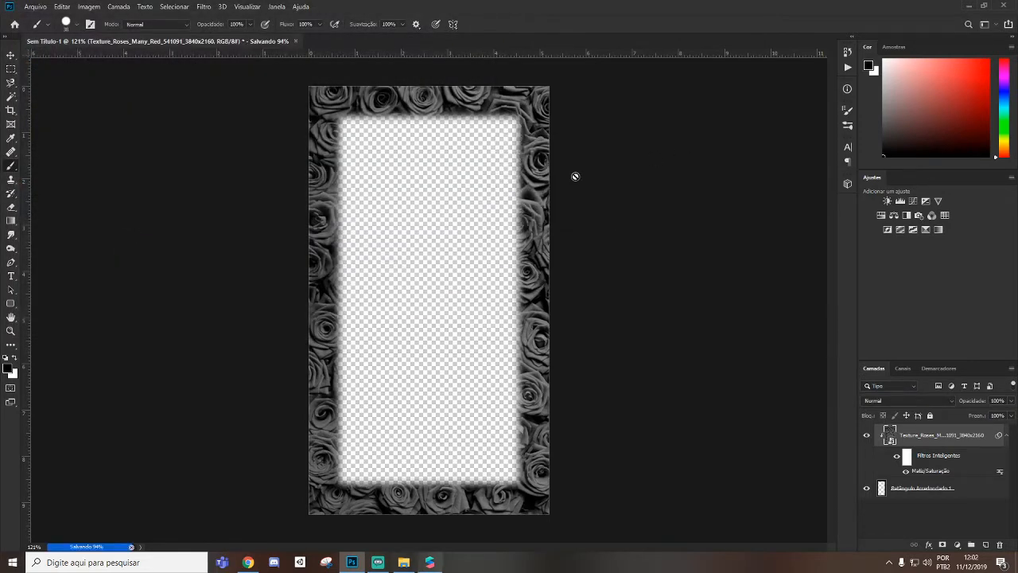
Step: Import the moldura1 and moldura2 images from the Aula Moldura folder into the Spark AR project's assets
left_click(431, 564)
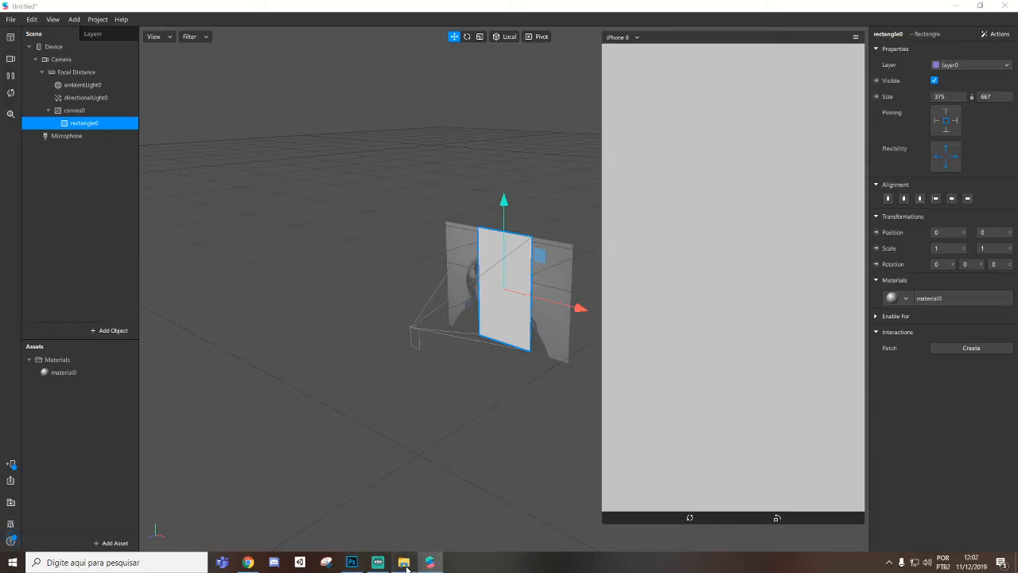
left_click(404, 562)
left_click(239, 83, "ctrl")
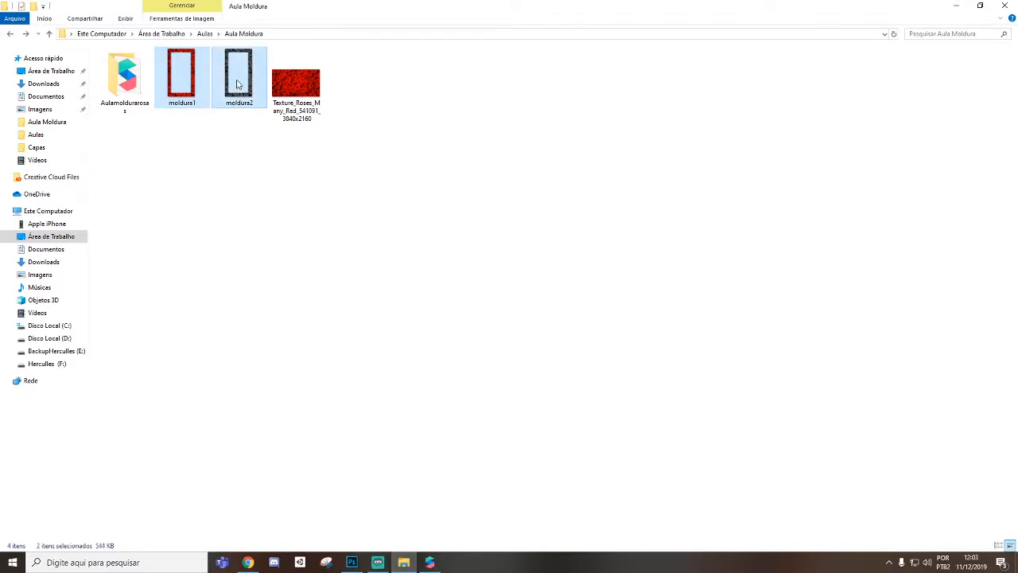
left_click_drag(238, 84, 93, 439)
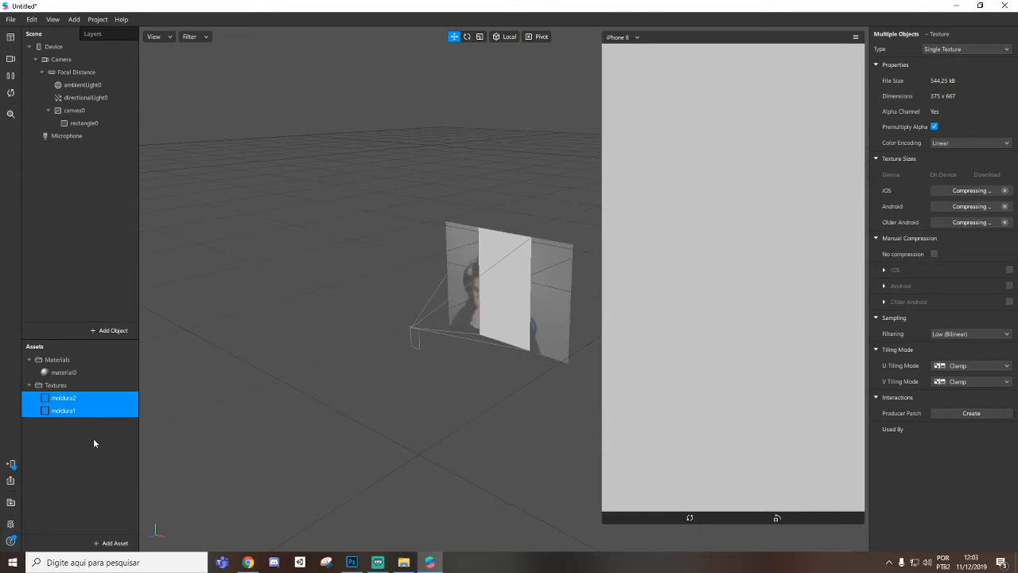
Step: Set material0's shader type to Flat and use moldura1 as its diffuse texture
left_click(70, 373)
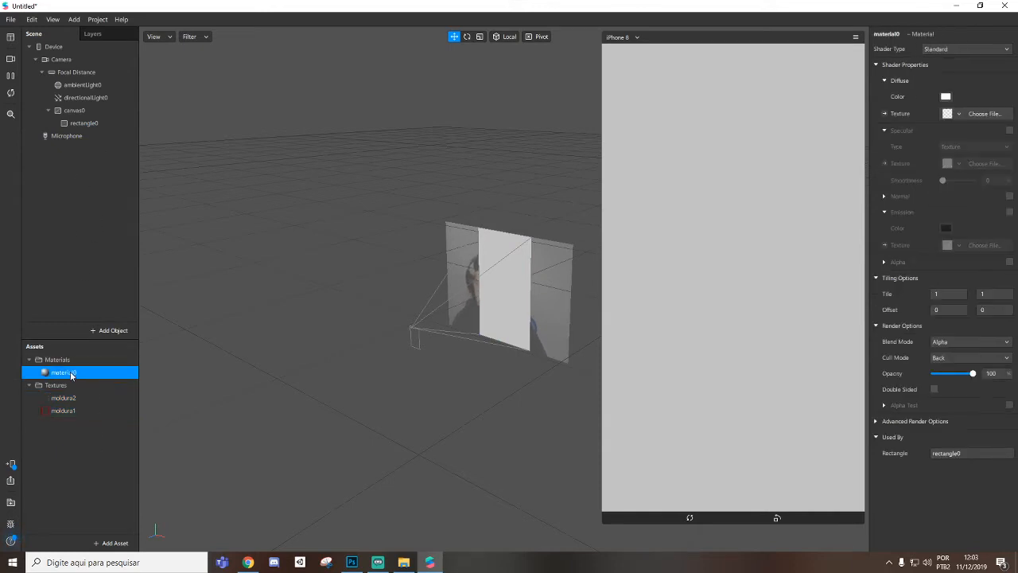
left_click(960, 49)
left_click(947, 61)
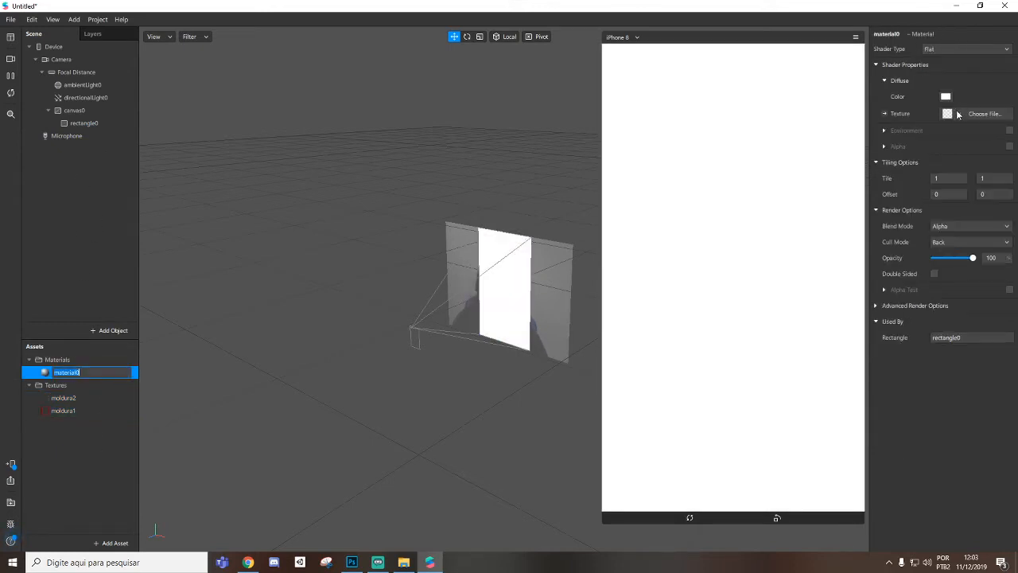
left_click(959, 113)
left_click(953, 147)
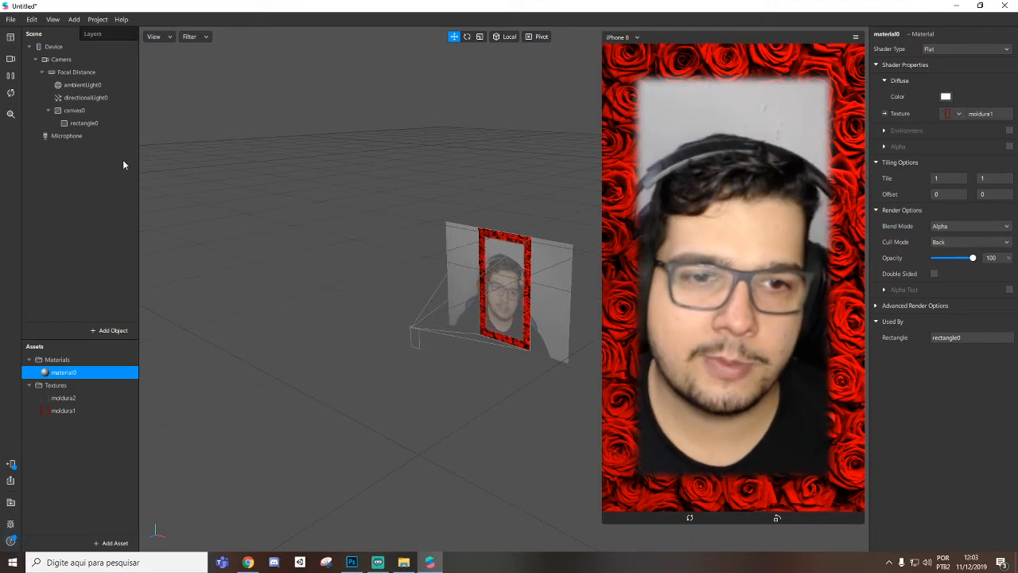
Step: Add a second rectangle under canvas0 that fills the full width and height, and give it a new material
right_click(84, 113)
mouse_move(108, 125)
left_click(258, 293)
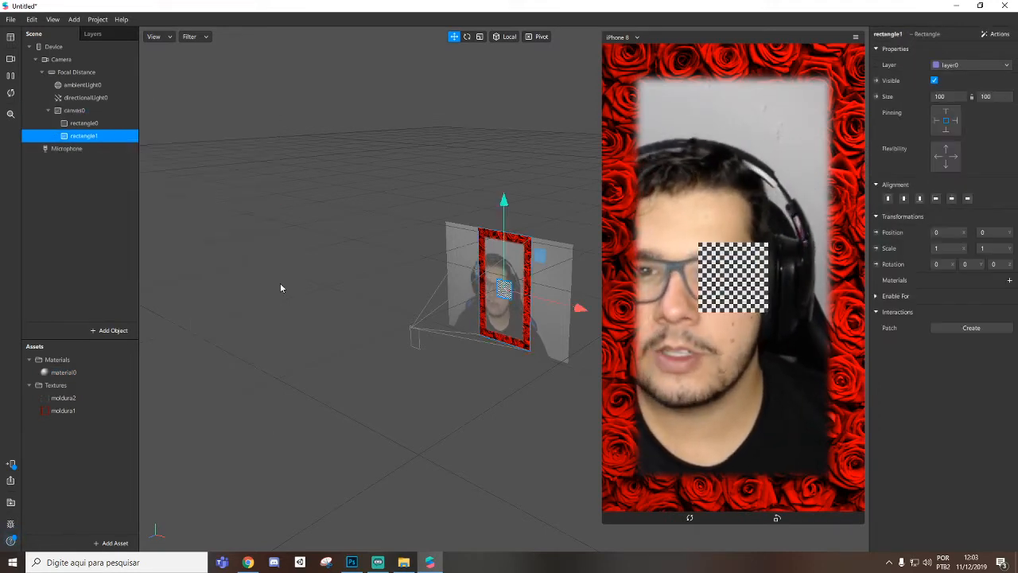
left_click(949, 113)
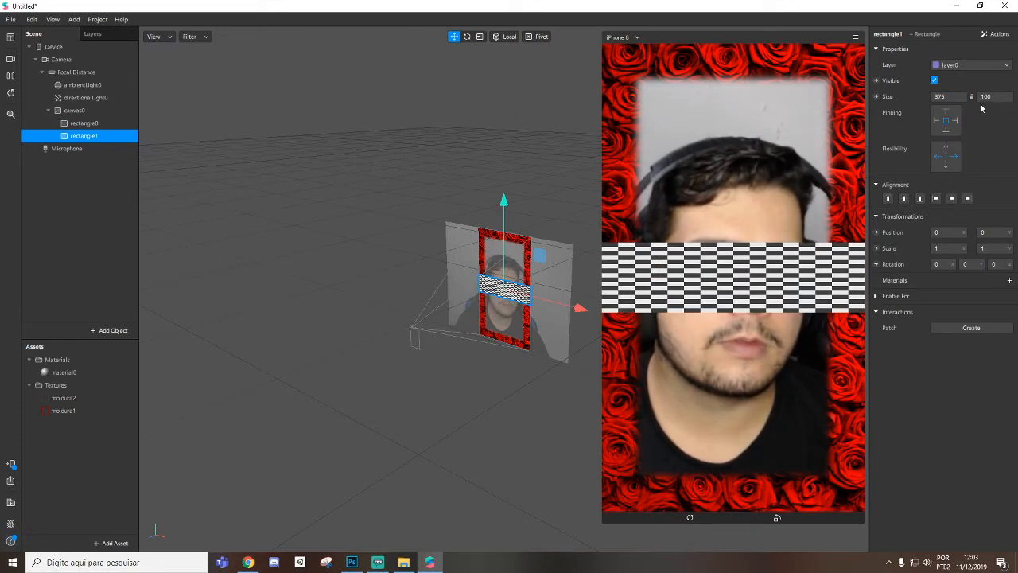
left_click(993, 113)
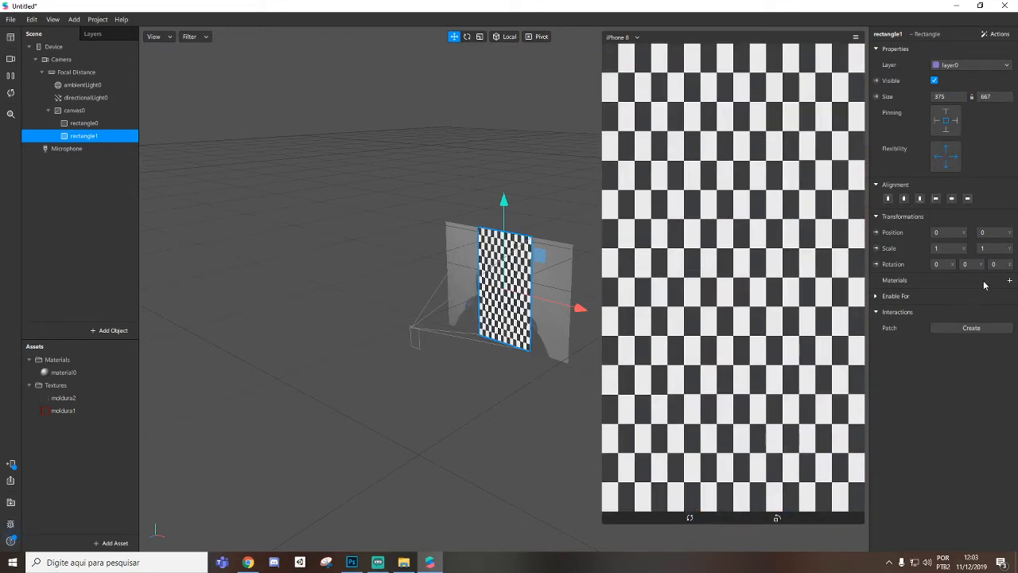
left_click(1009, 281)
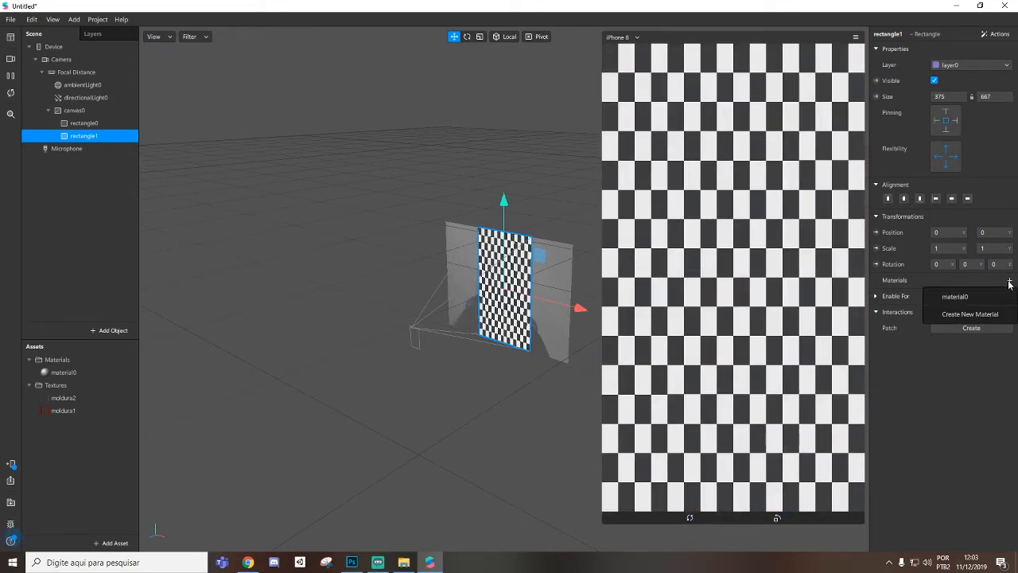
left_click(978, 315)
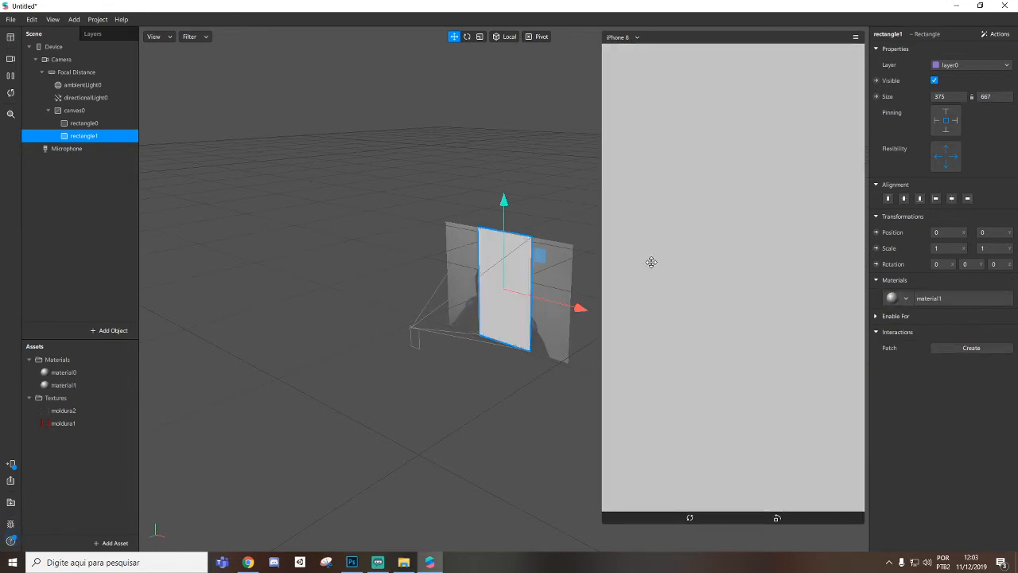
Step: Rename the two materials materialmoldura and materiallut, and their matching rectangles rectanglemoldura and rectangleLUT
double_click(76, 372)
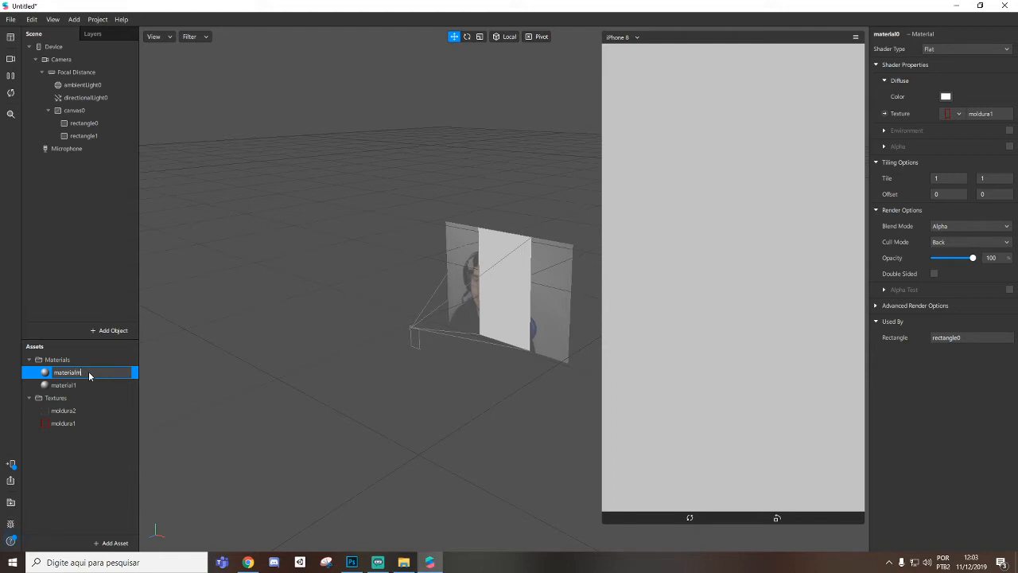
double_click(68, 385)
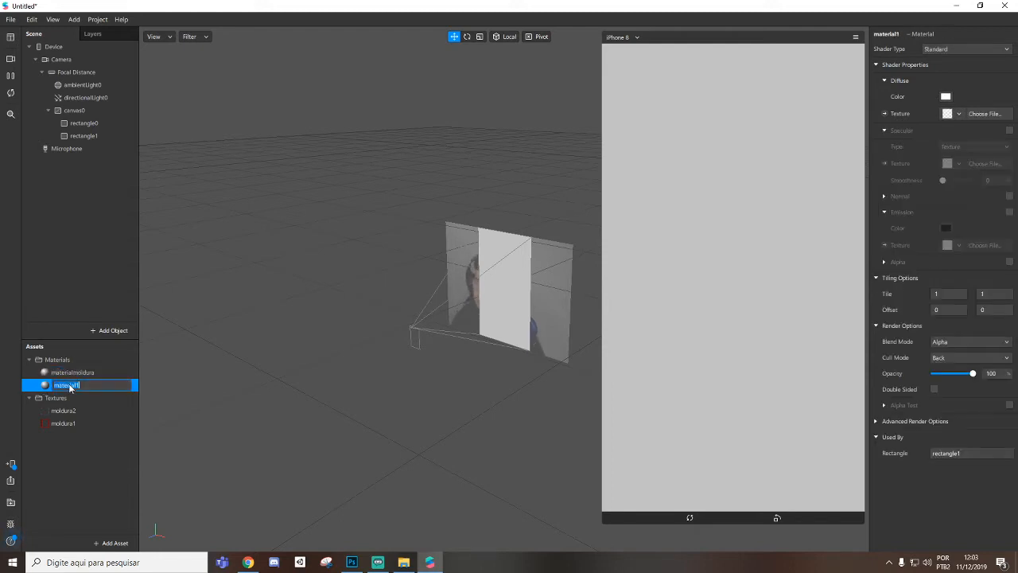
type("materiallut")
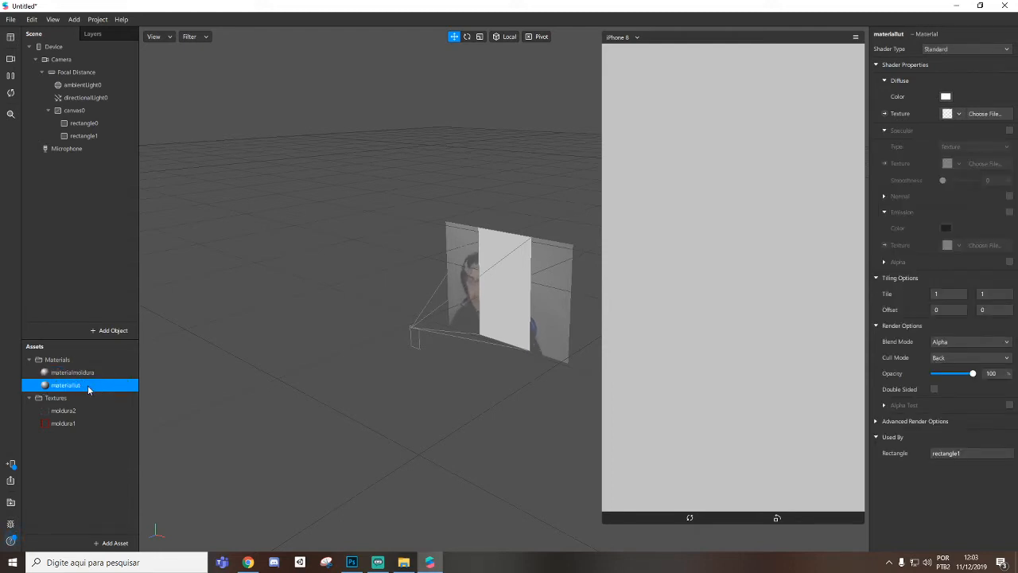
key("Return")
left_click(100, 123)
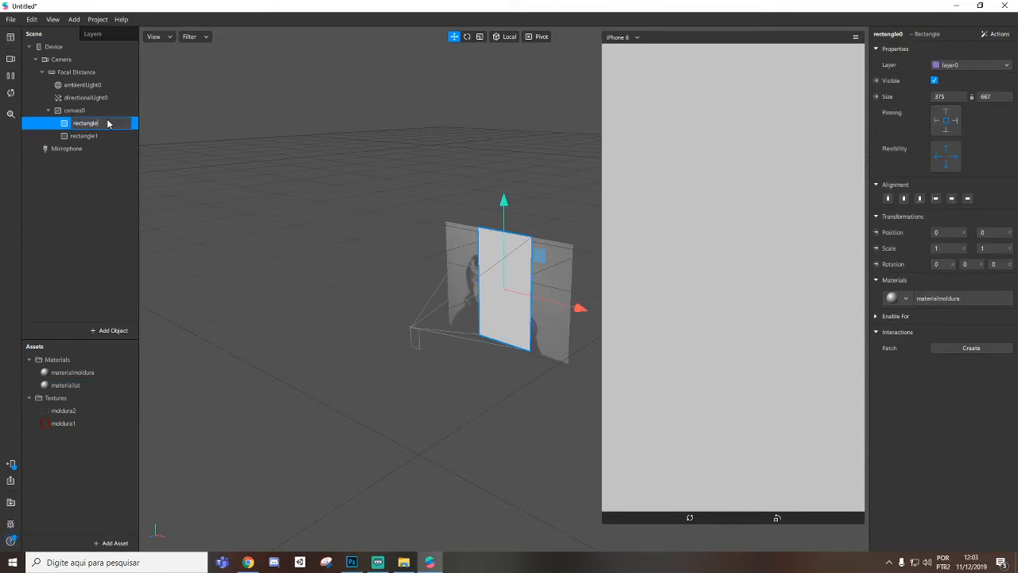
left_click(105, 137)
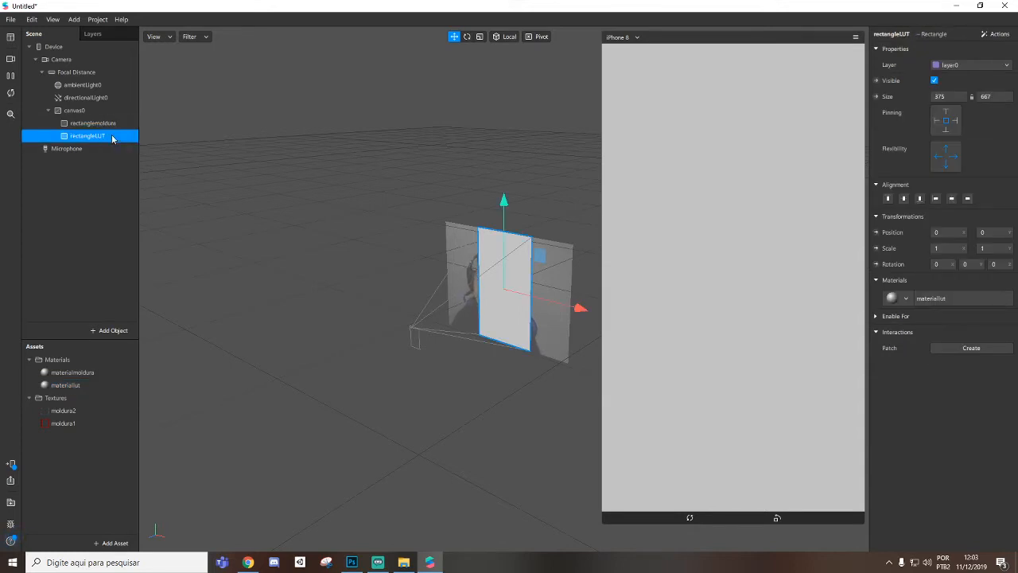
Step: Set the diffuse color of materiallut to pure red, #ff0000
left_click(80, 387)
left_click(946, 97)
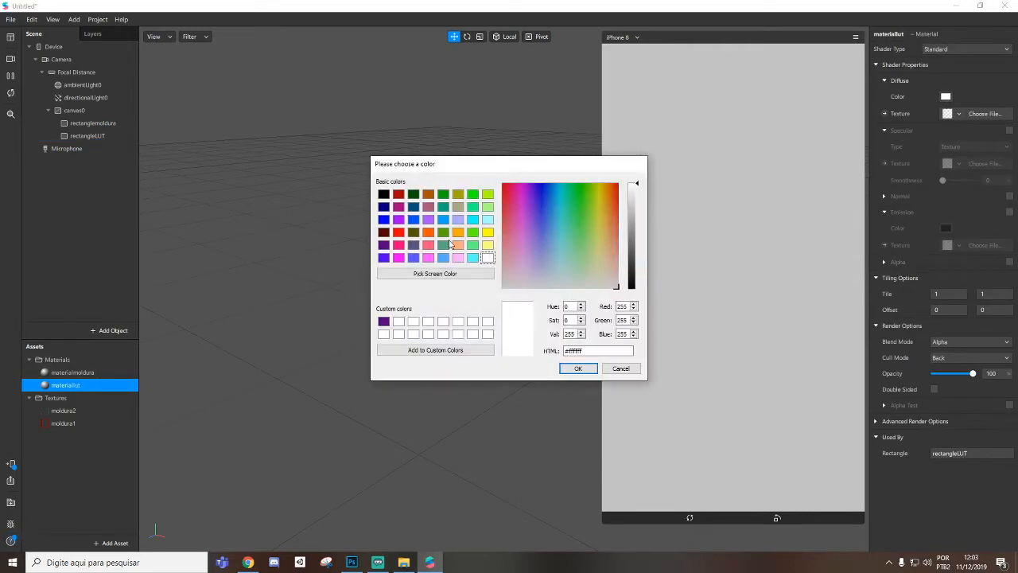
left_click(398, 232)
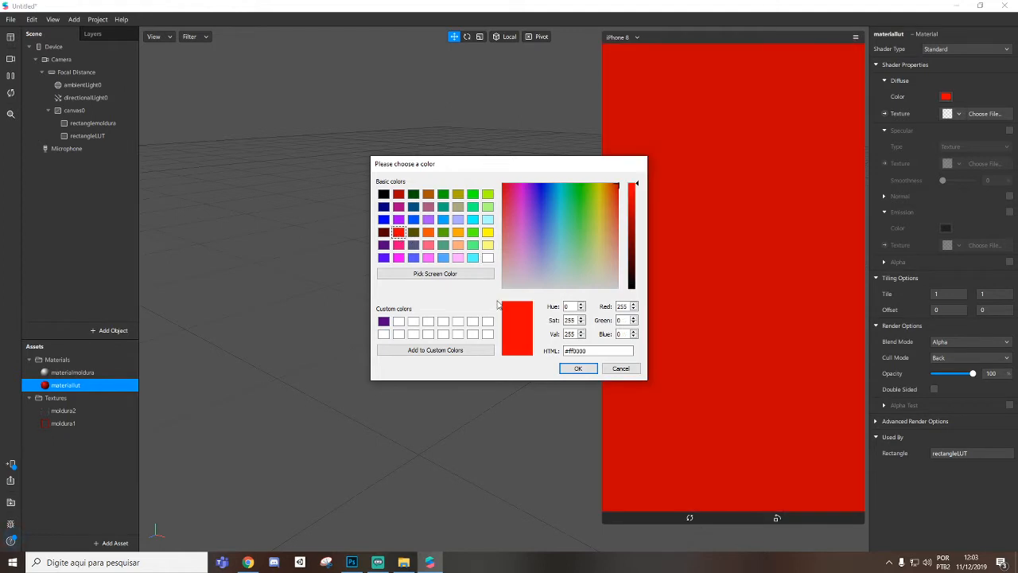
left_click(575, 370)
Step: Set materiallut's blend mode to Add and try its opacity at 22 and at 100
left_click(944, 344)
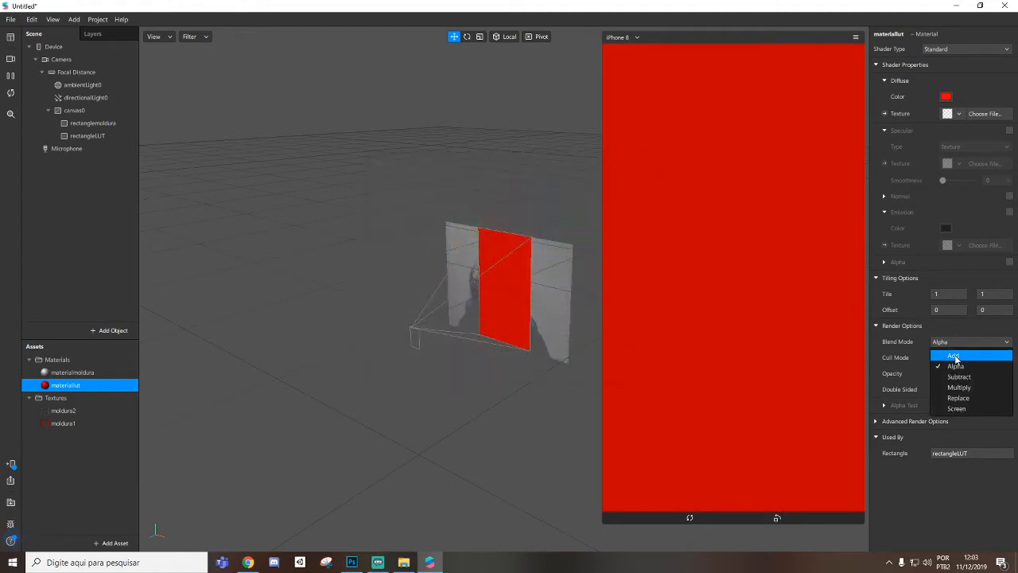
left_click(949, 478)
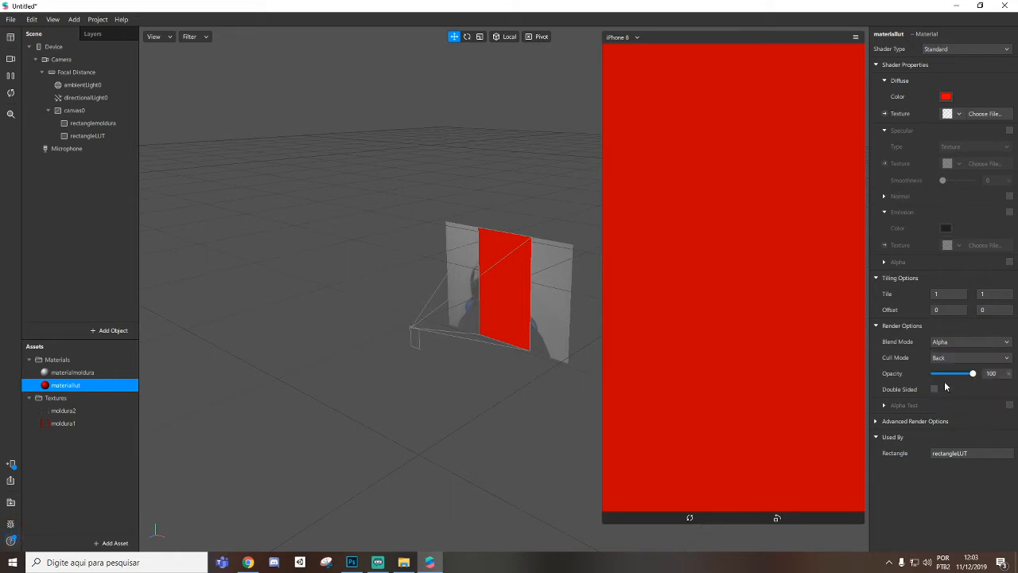
left_click(962, 342)
left_click(964, 344)
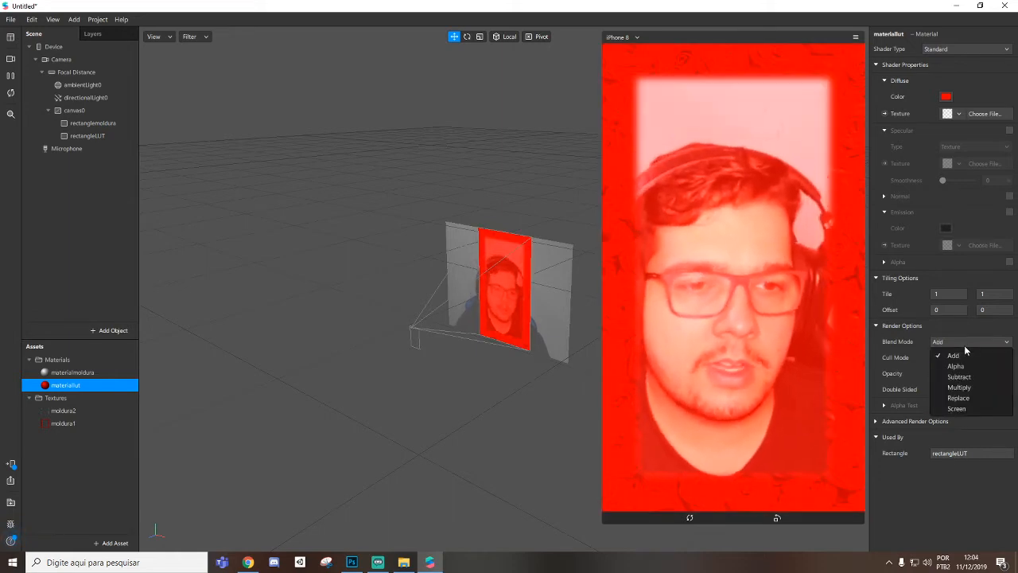
left_click(956, 366)
left_click(962, 341)
left_click(952, 356)
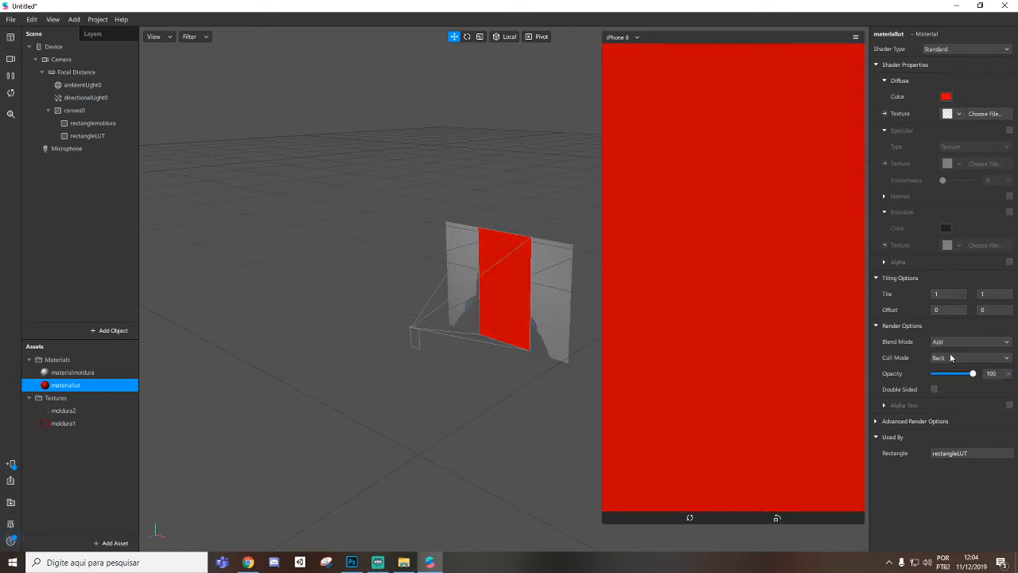
left_click_drag(972, 373, 949, 374)
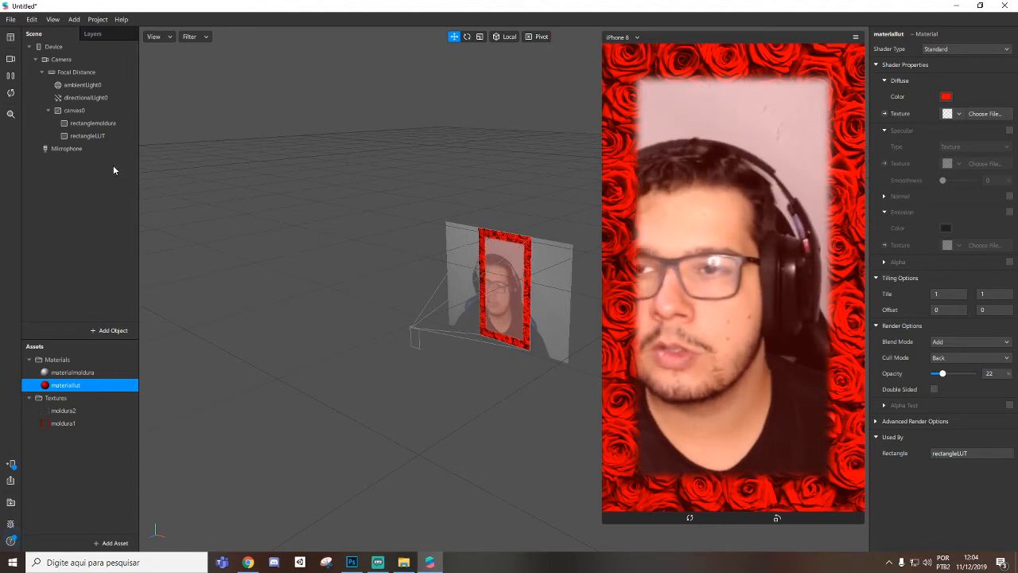
left_click_drag(943, 373, 1008, 374)
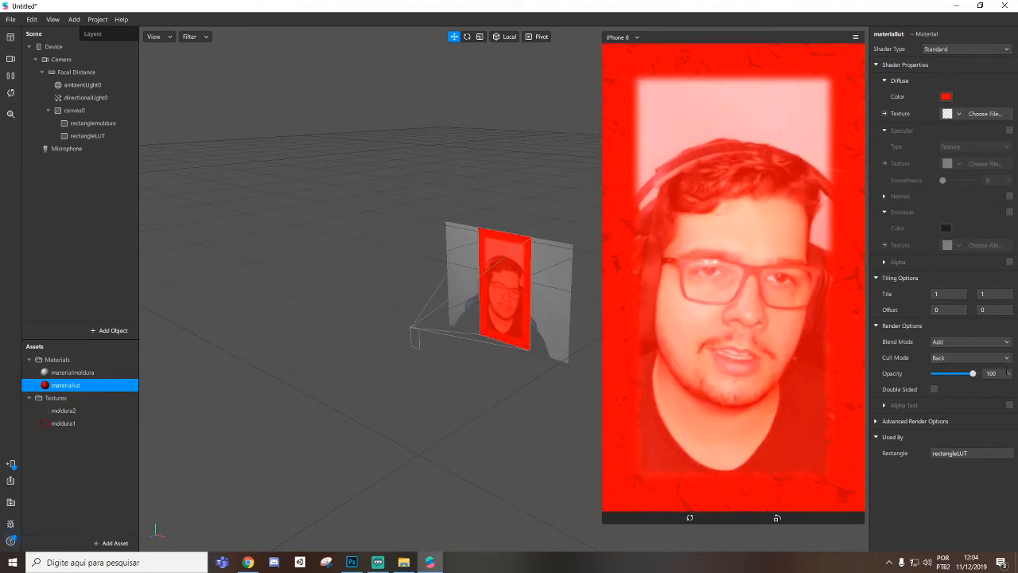
Step: Move rectangleLUT above rectanglemoldura within canvas0 and set materiallut's opacity to 33
left_click(88, 136)
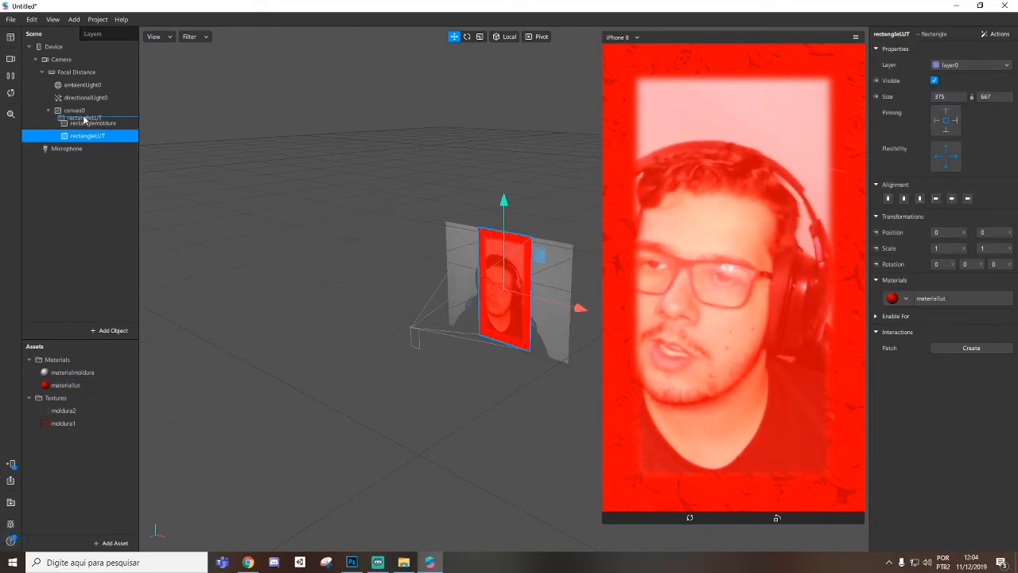
left_click_drag(85, 116, 86, 116)
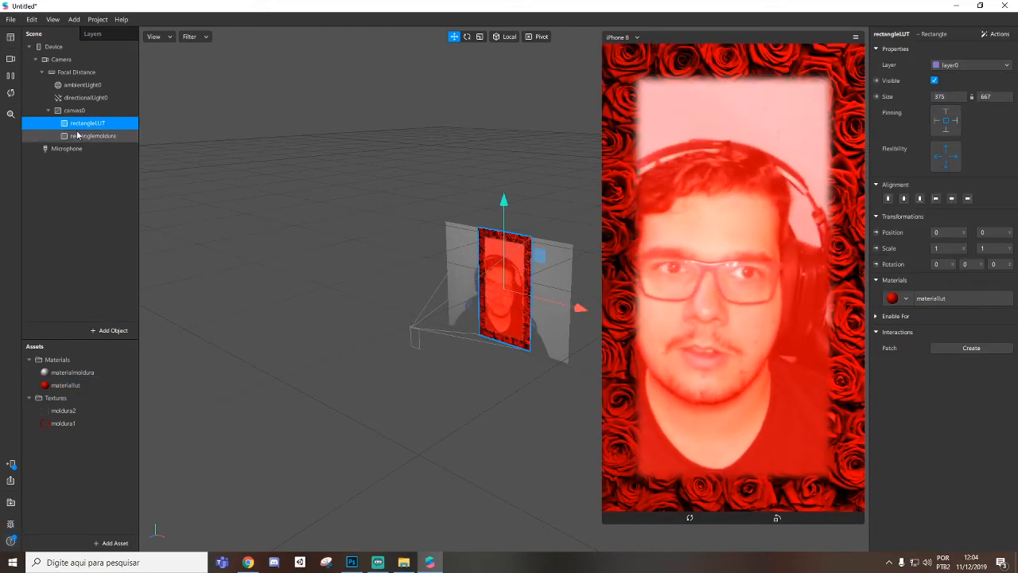
left_click(89, 124)
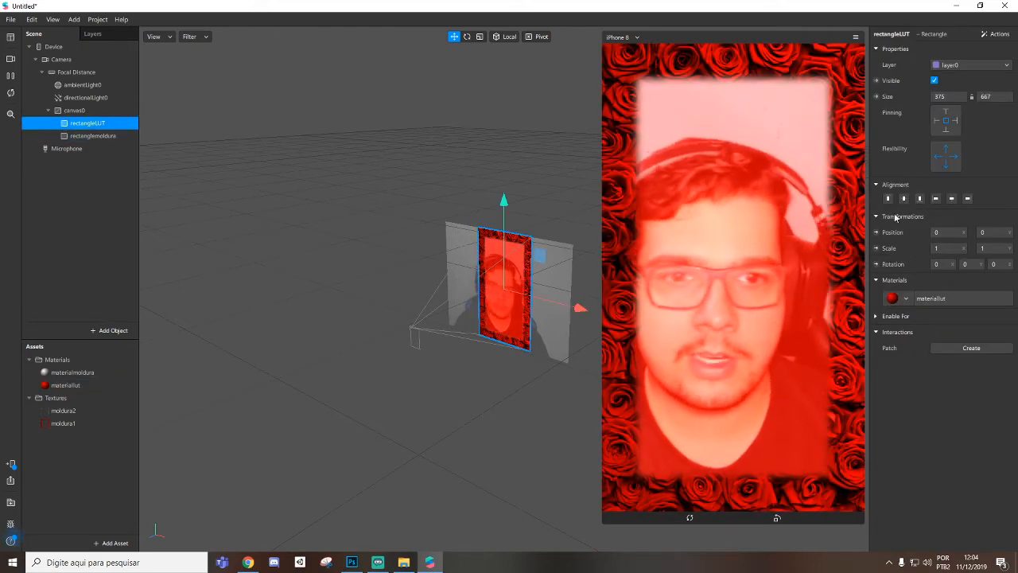
left_click(953, 296)
left_click_drag(973, 374, 949, 377)
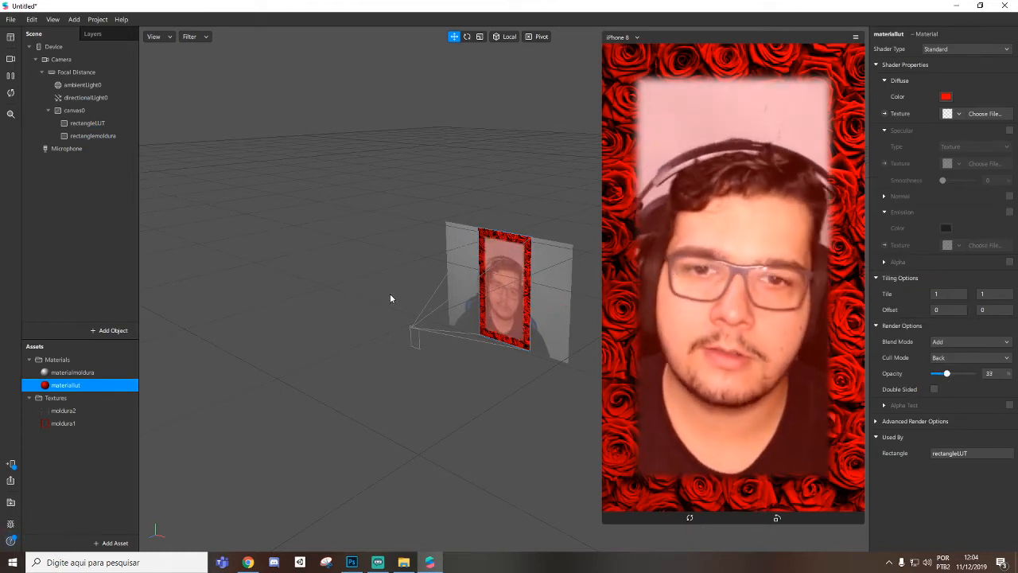
Step: Search the Spark Library for ROSES and import the Rose - Dissidia 3D object into the assets
left_click(112, 543)
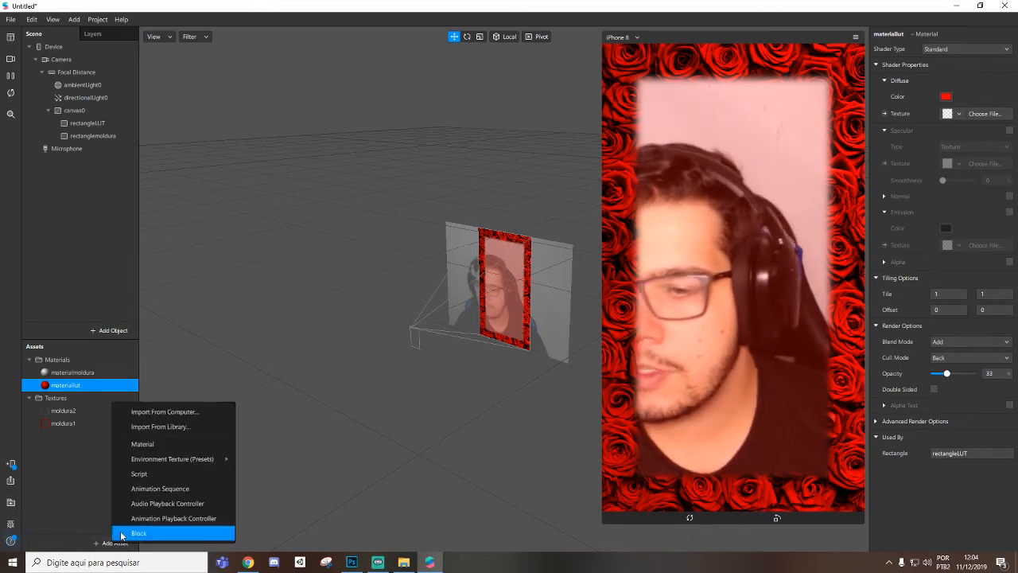
left_click(187, 427)
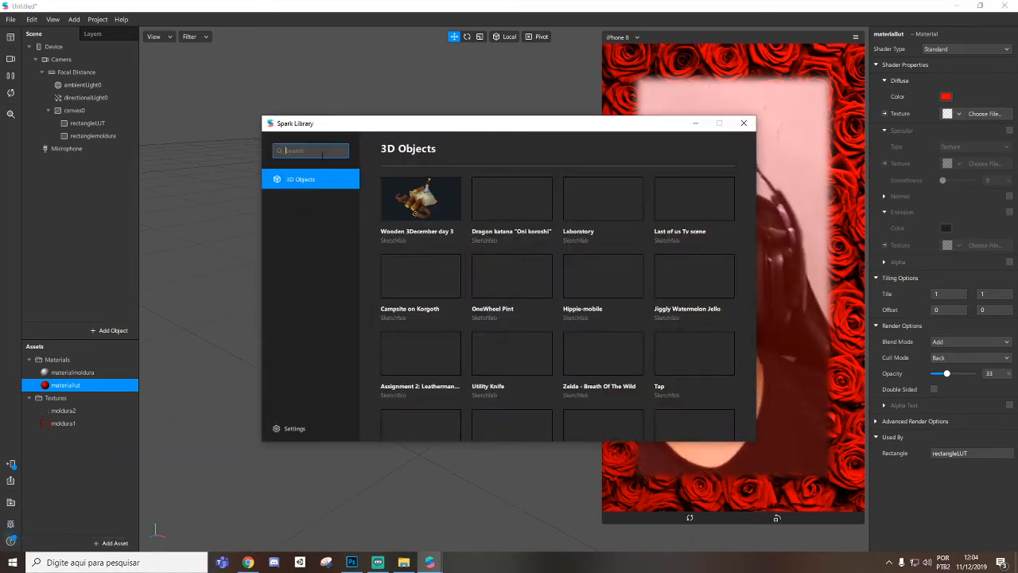
type("ROSES")
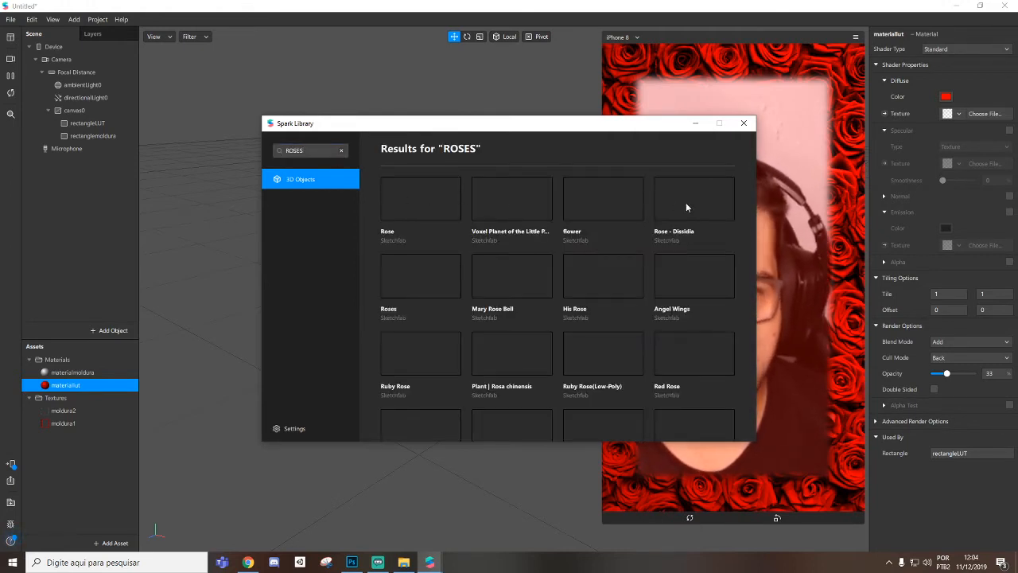
left_click(685, 197)
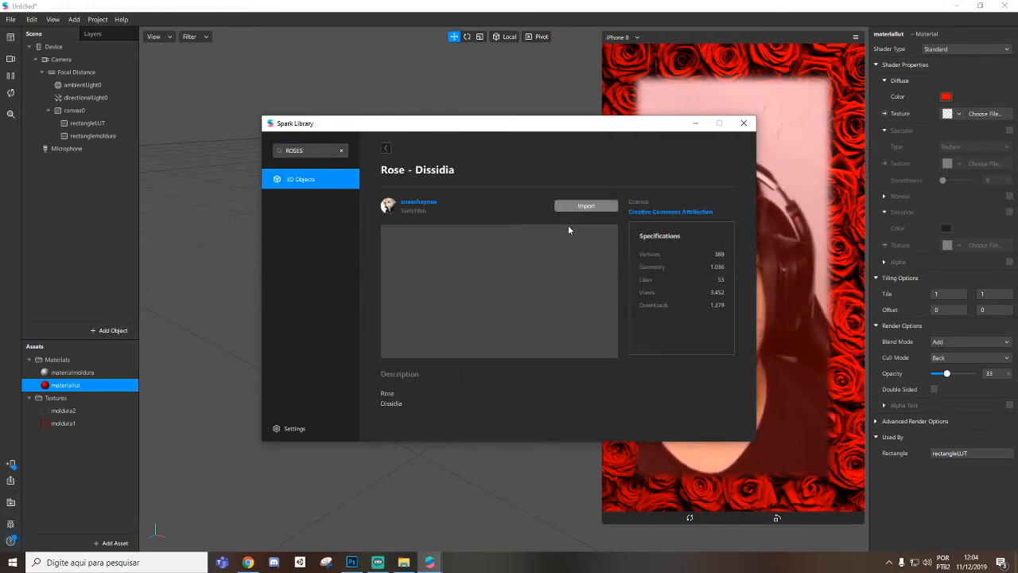
left_click(742, 124)
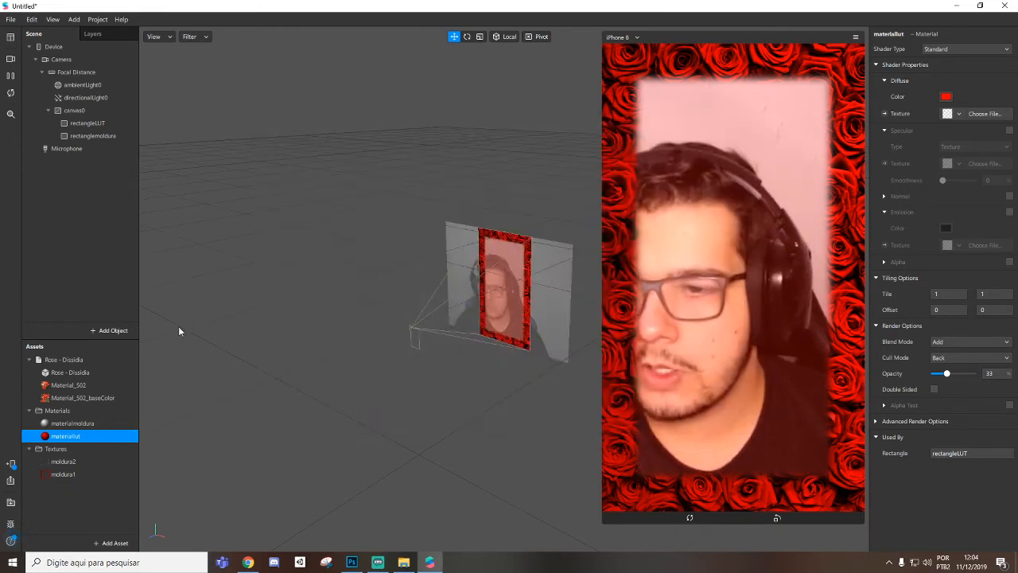
Step: Place the Rose - Dissidia object in the scene, scaled to 0.2 on all axes and lowered to about -0.12 in Y
left_click_drag(68, 358, 78, 175)
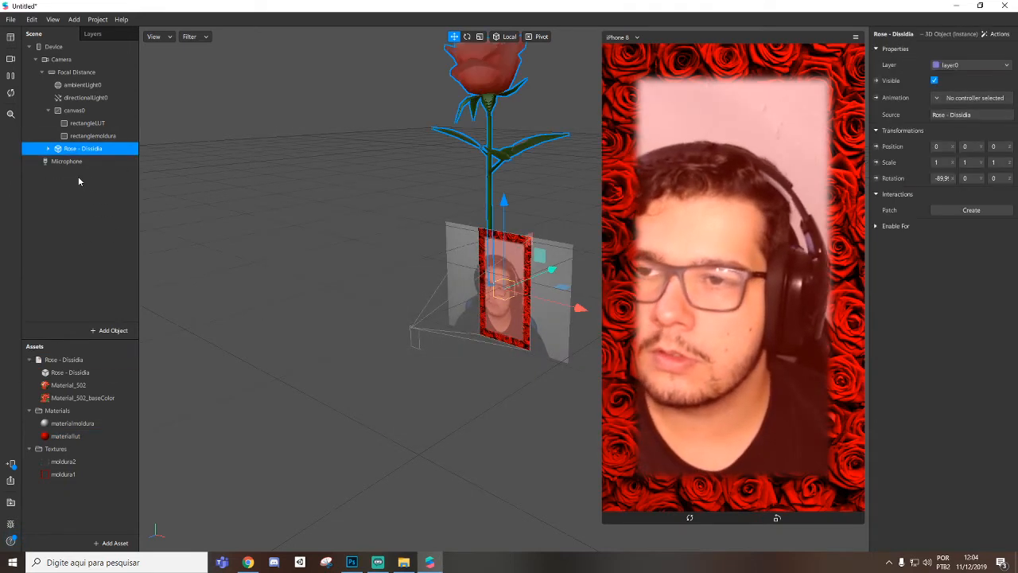
left_click(939, 162)
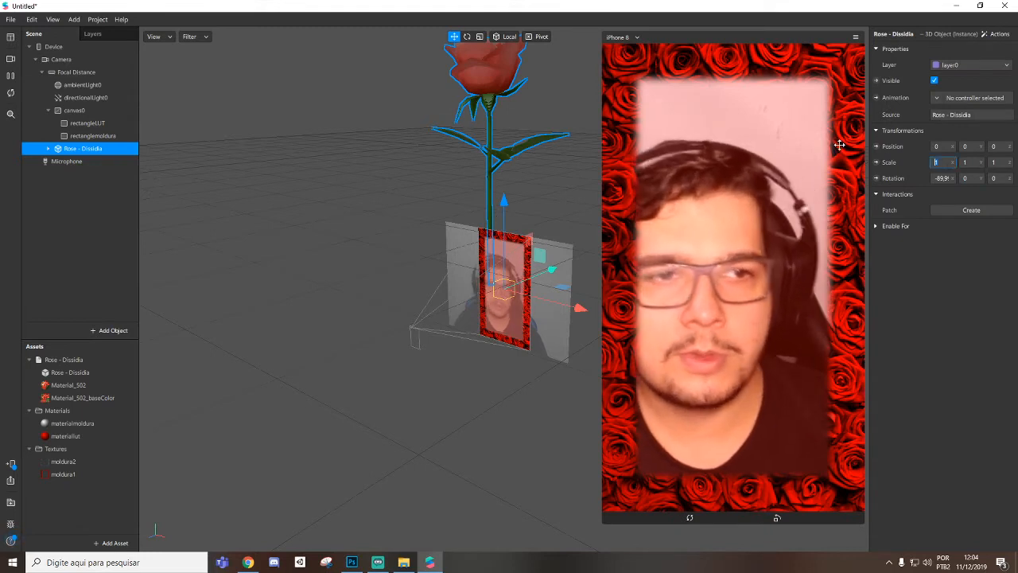
type("0.2")
key("Return")
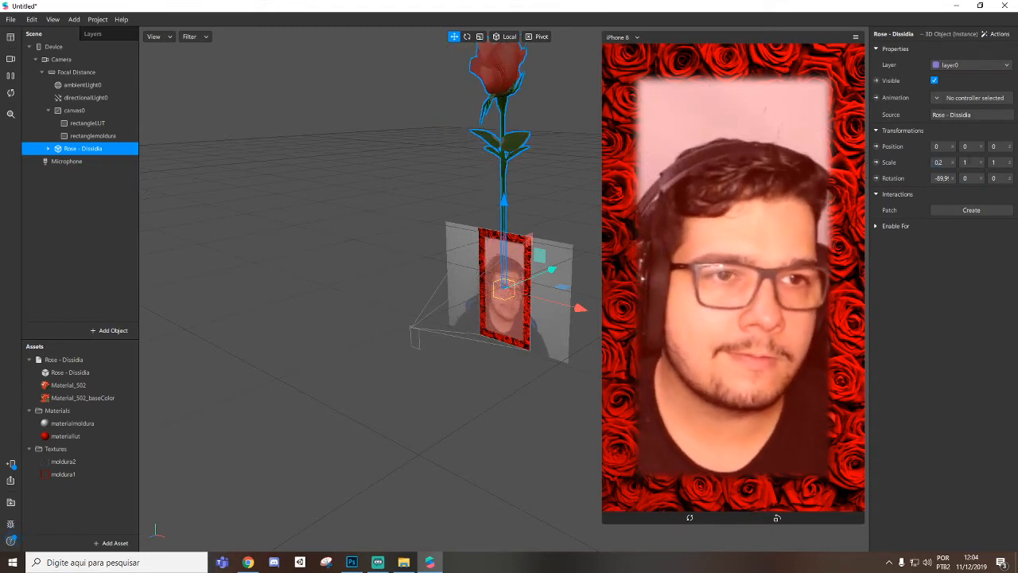
left_click(965, 162)
type("0.2")
key("Tab")
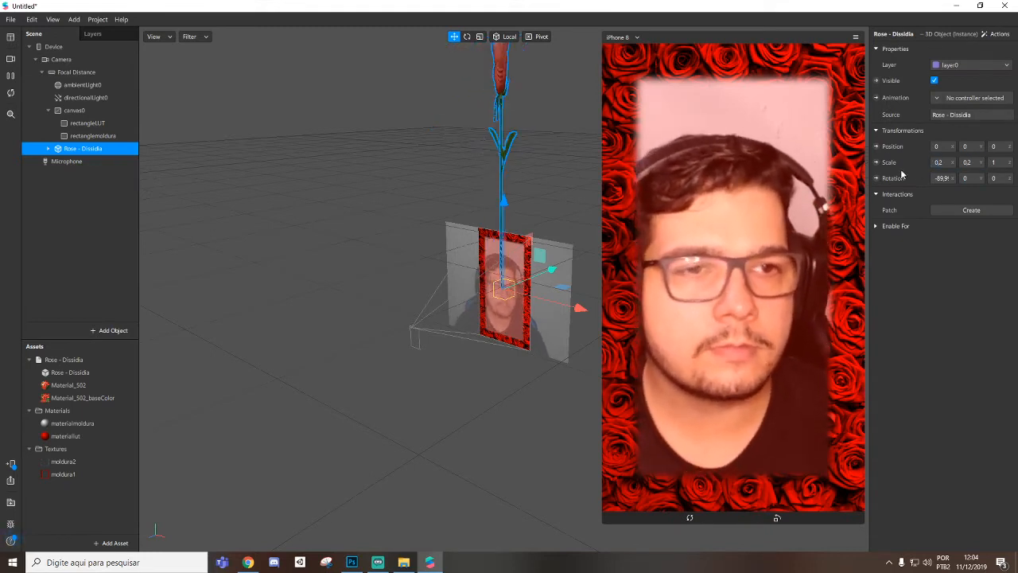
type("0.2")
key("Return")
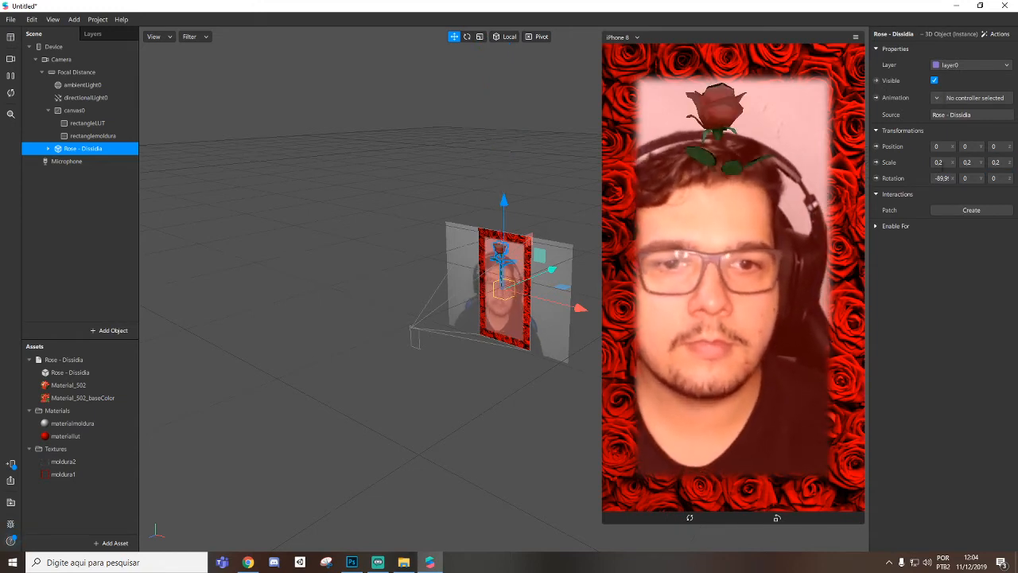
left_click_drag(503, 201, 504, 231)
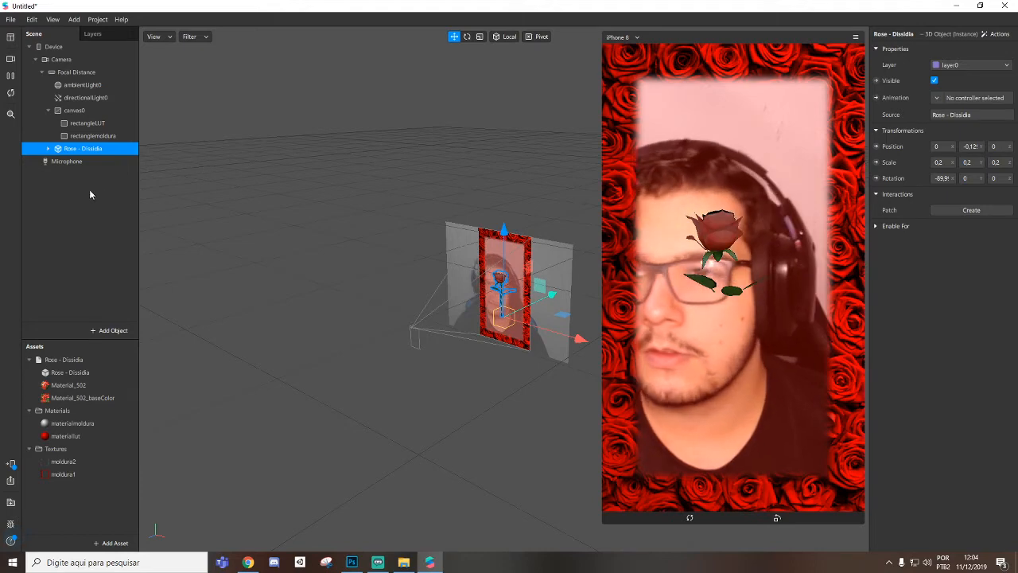
Step: Add a face mesh to the scene and give it a new material
left_click(67, 183)
right_click(67, 183)
mouse_move(88, 194)
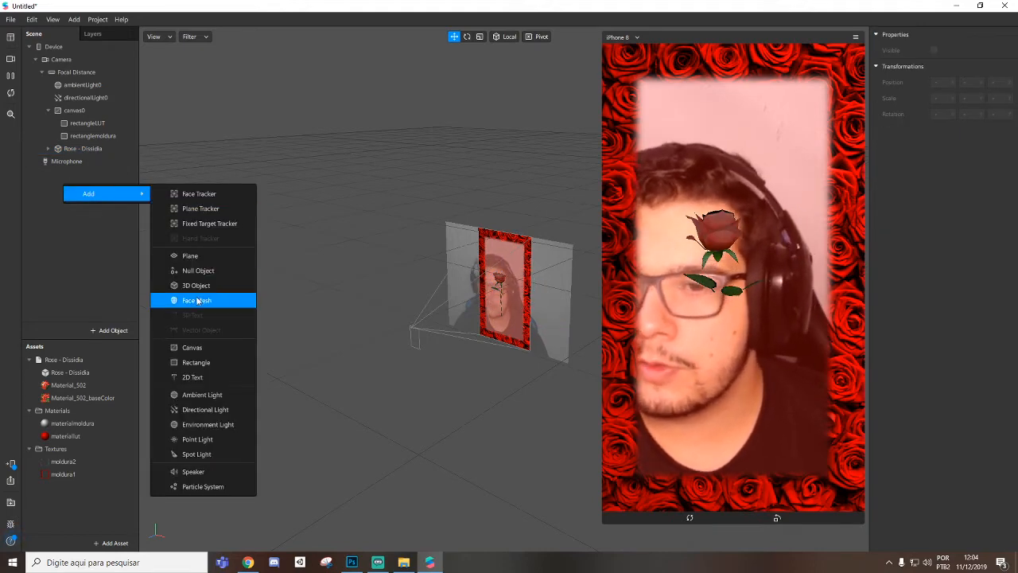
left_click(196, 300)
left_click(1009, 226)
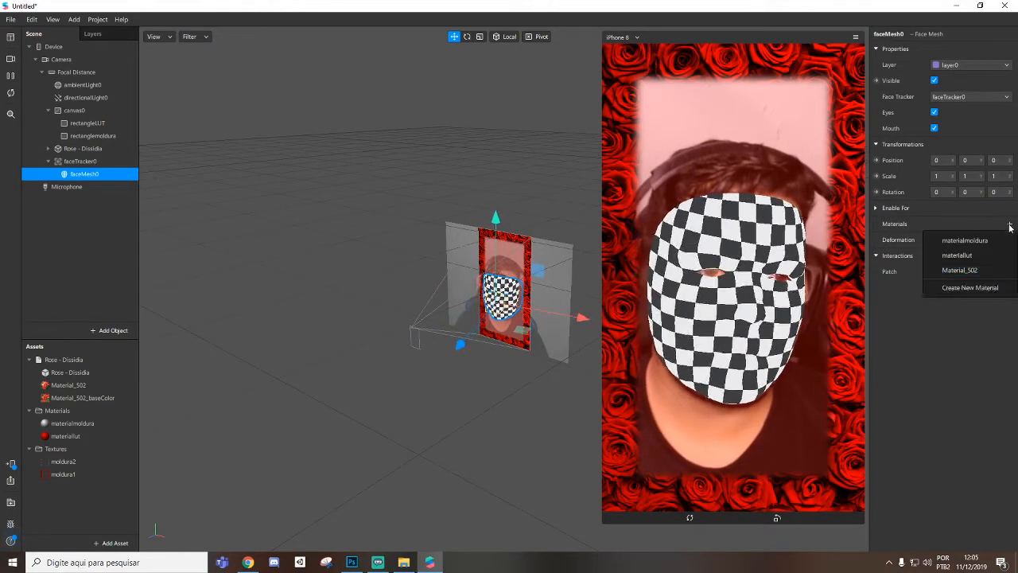
left_click(972, 288)
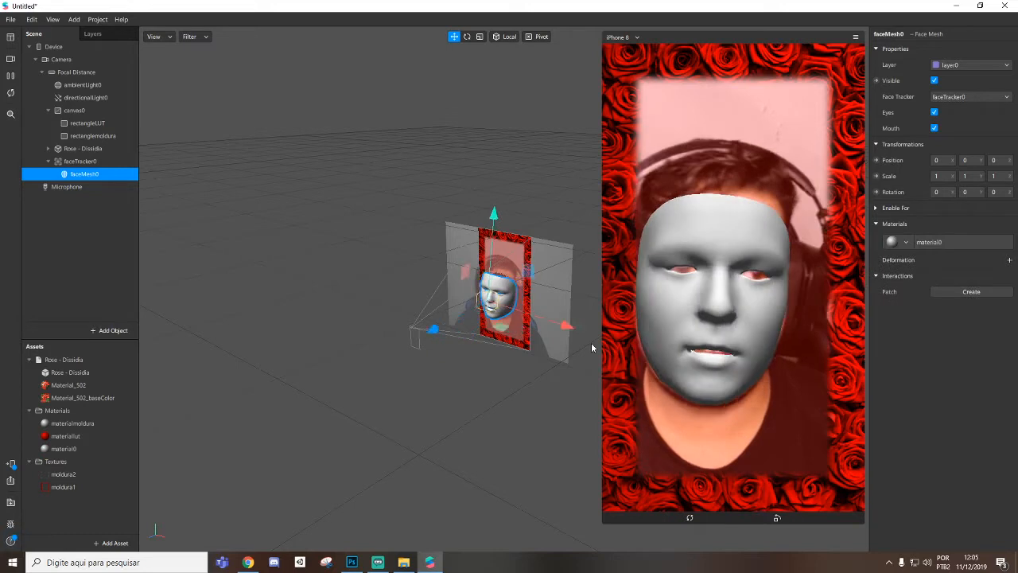
Step: Rename the face mesh's material as materialretouch and the mesh itself as faceMeshretouch
double_click(84, 450)
type("materialretouch")
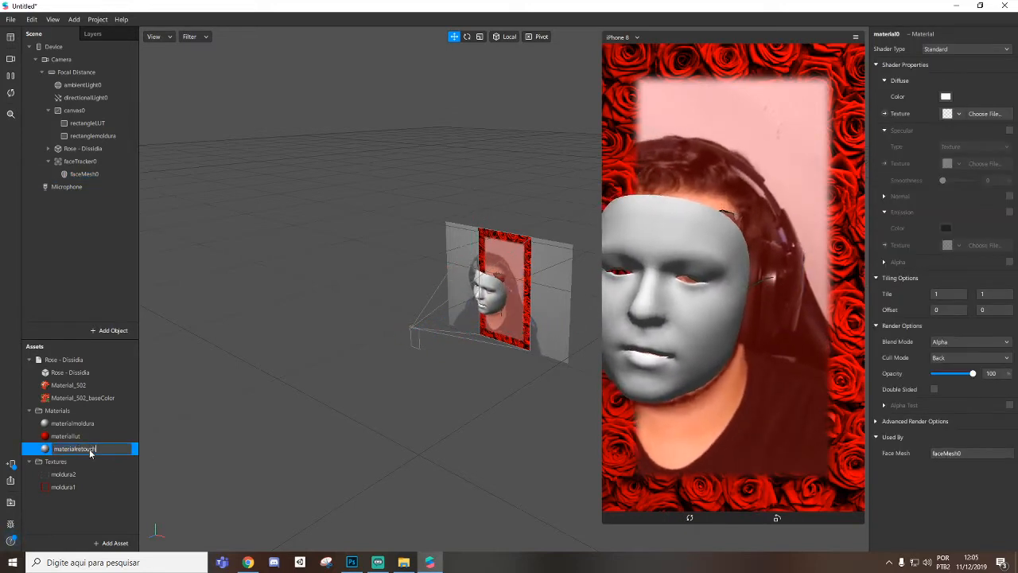
key("Return")
left_click(105, 174)
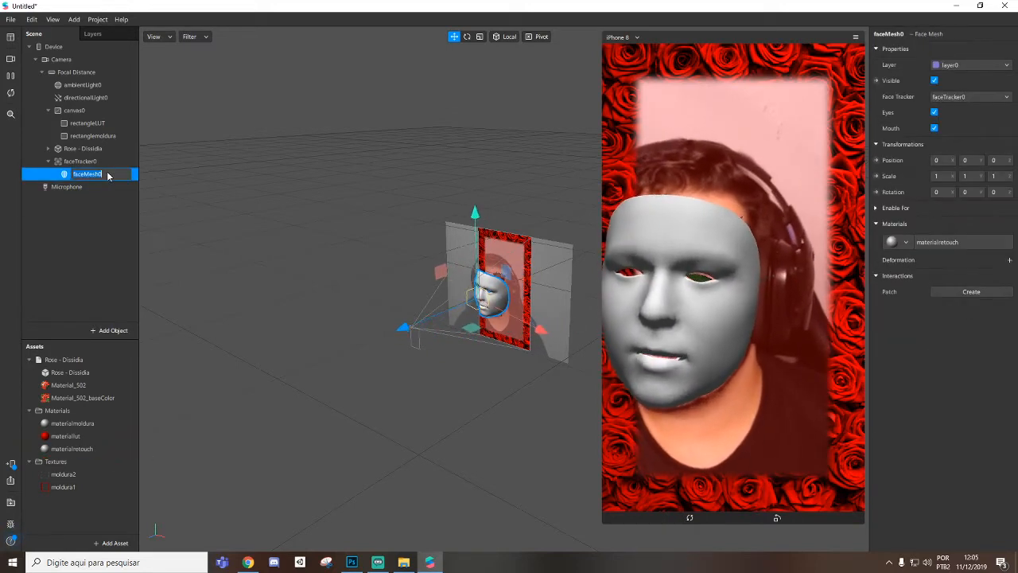
key("BackSpace")
type("retouch")
key("Return")
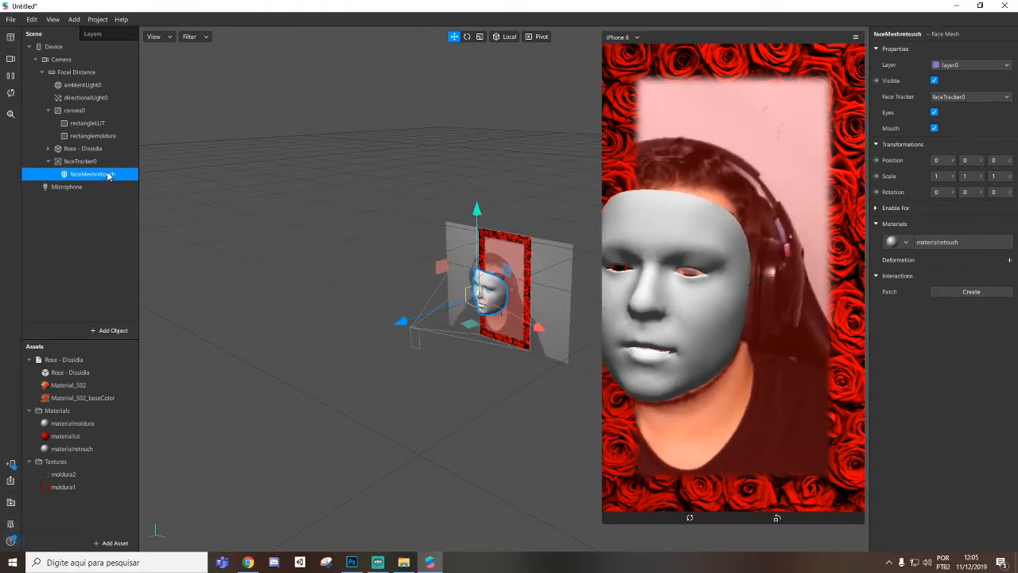
Step: Set materialretouch's shader type to Retouching with skin smoothing at 20
left_click(94, 447)
left_click(950, 49)
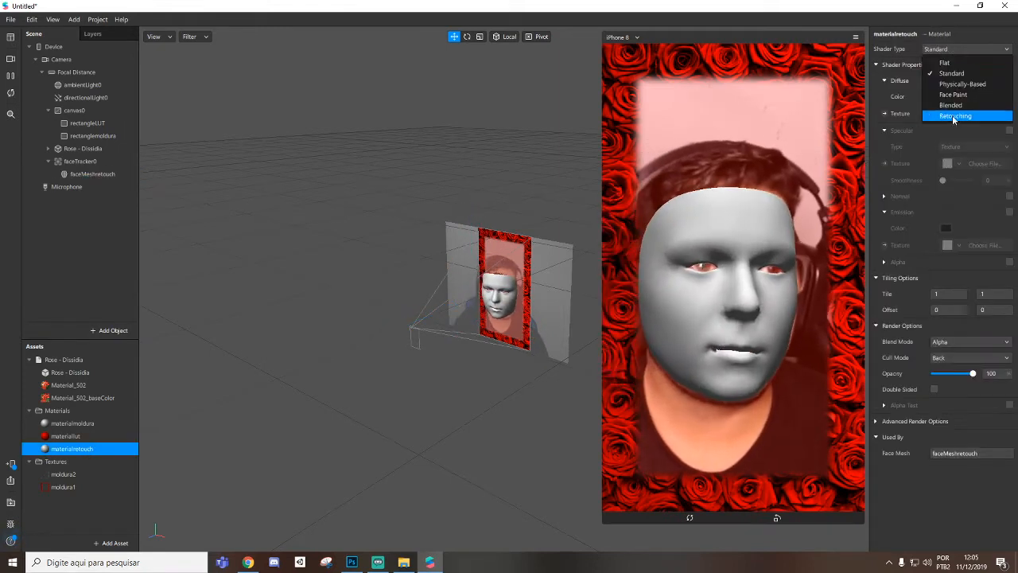
left_click(955, 117)
left_click(991, 97)
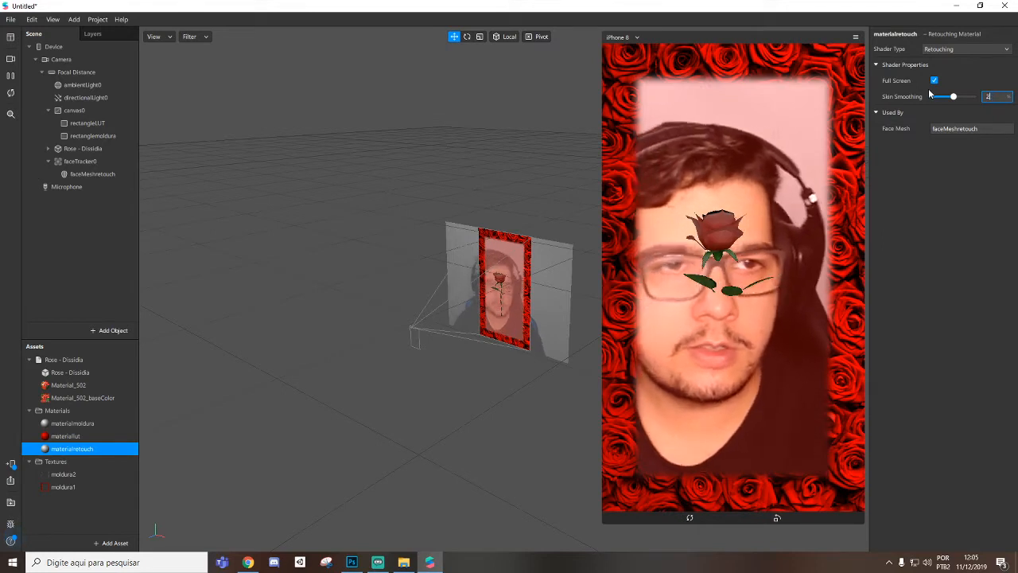
type("20")
key("Return")
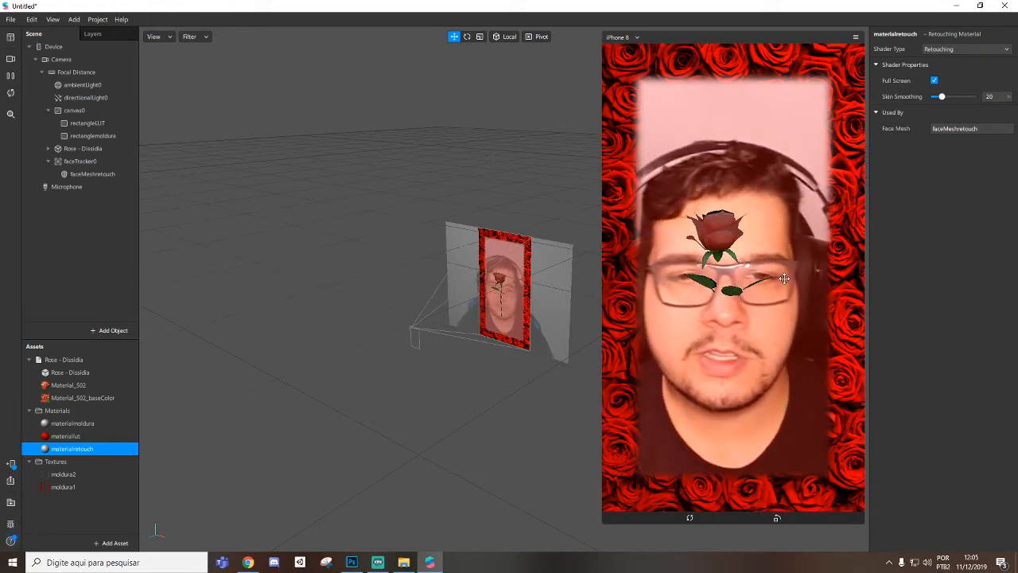
Step: Disable Use Depth Test and Write to Depth for both materialmoldura and materiallut
scroll(509, 318, "up", 10)
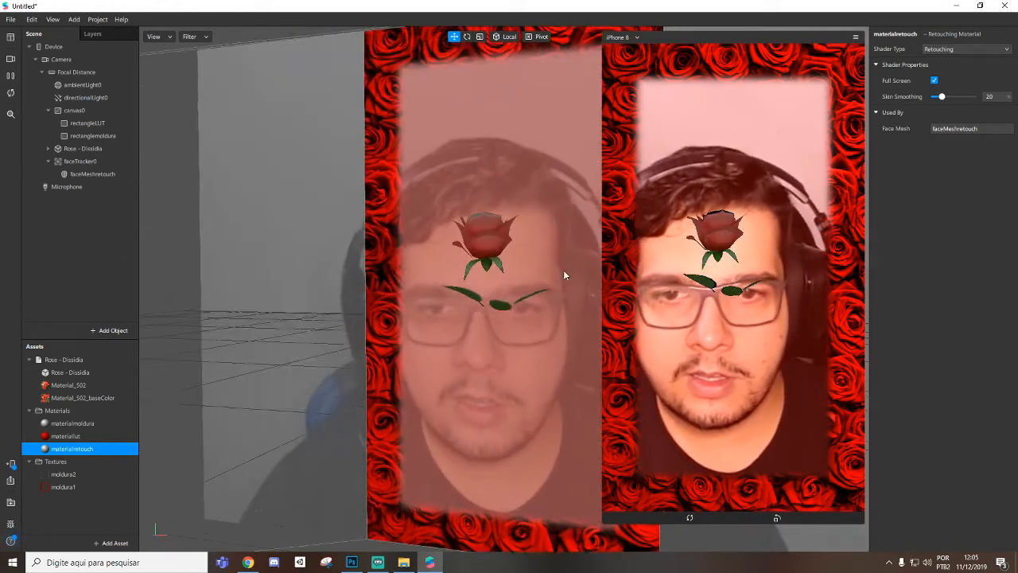
scroll(509, 322, "up", 3)
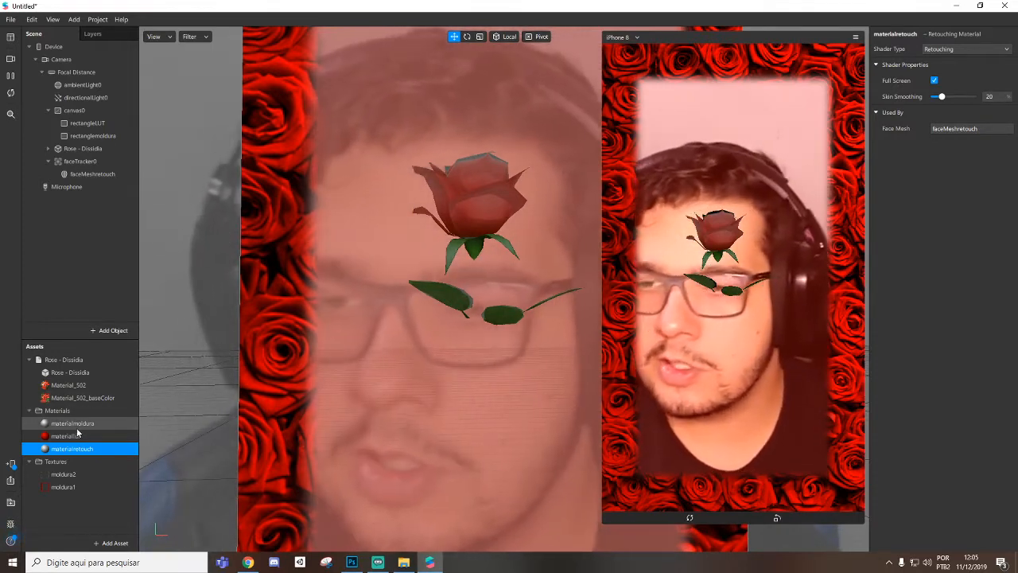
left_click(73, 424)
left_click(65, 436, "ctrl")
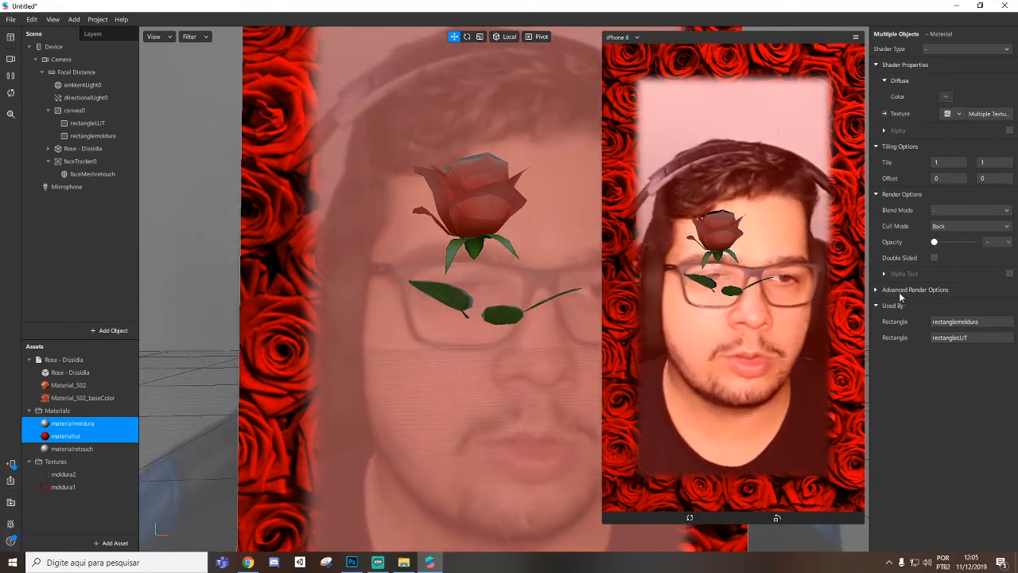
left_click(876, 290)
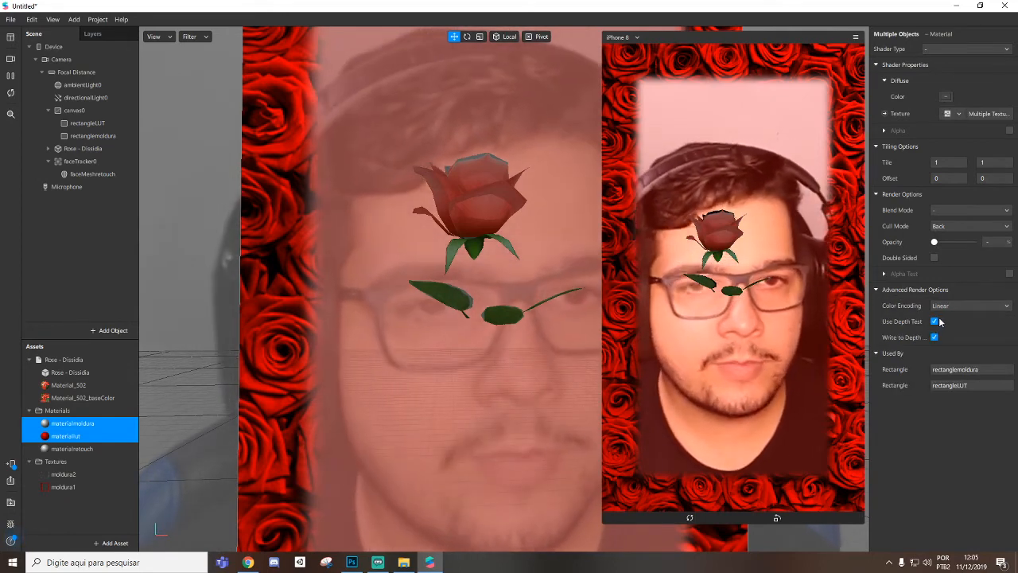
left_click(935, 322)
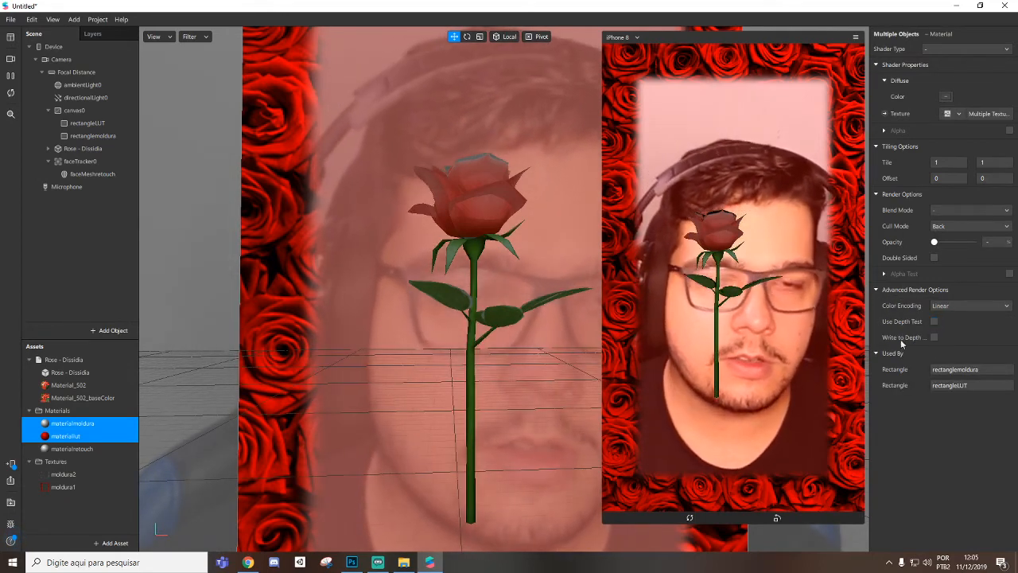
scroll(366, 292, "down", 2)
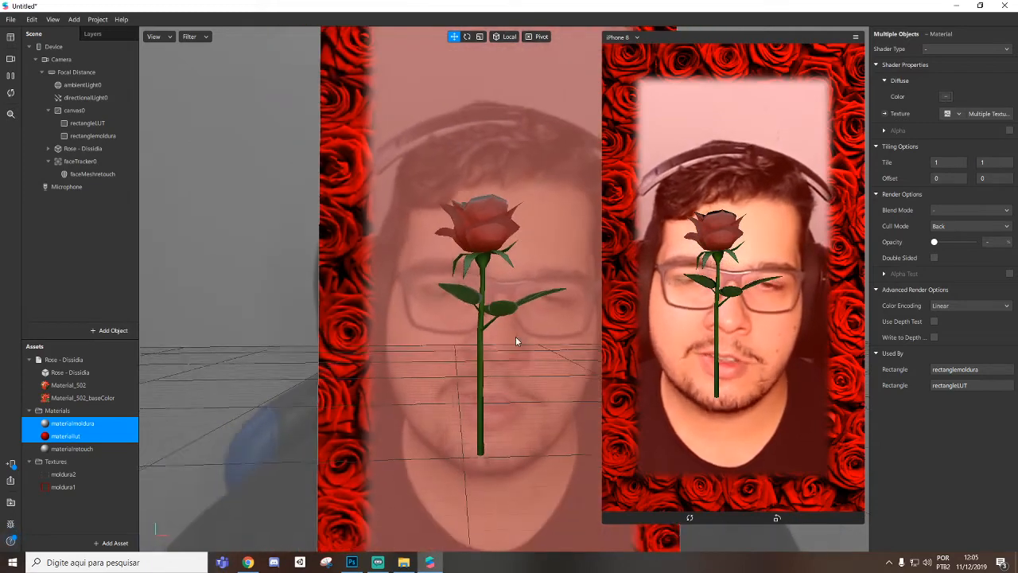
right_click_drag(516, 341, 506, 366)
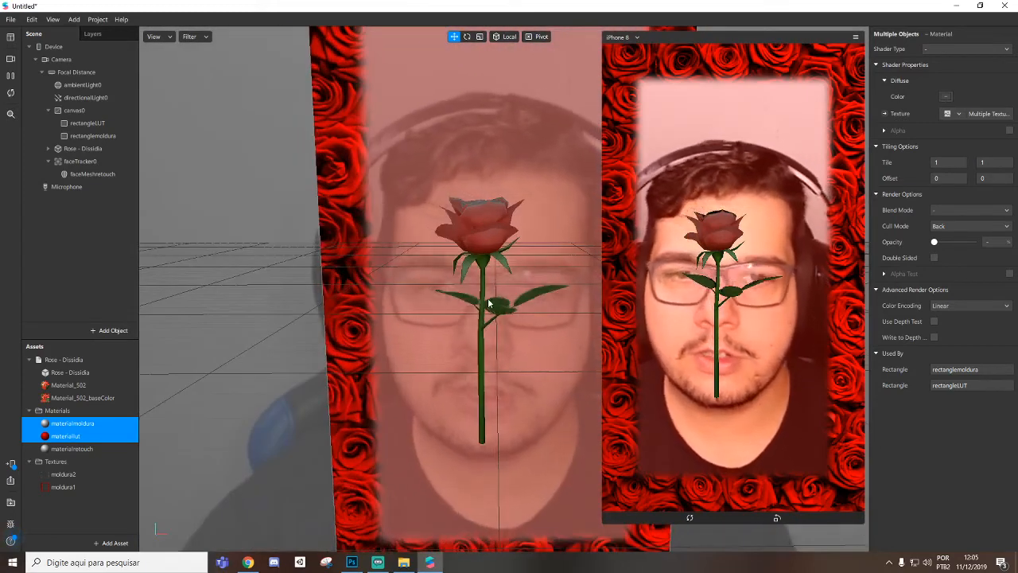
left_click(82, 148)
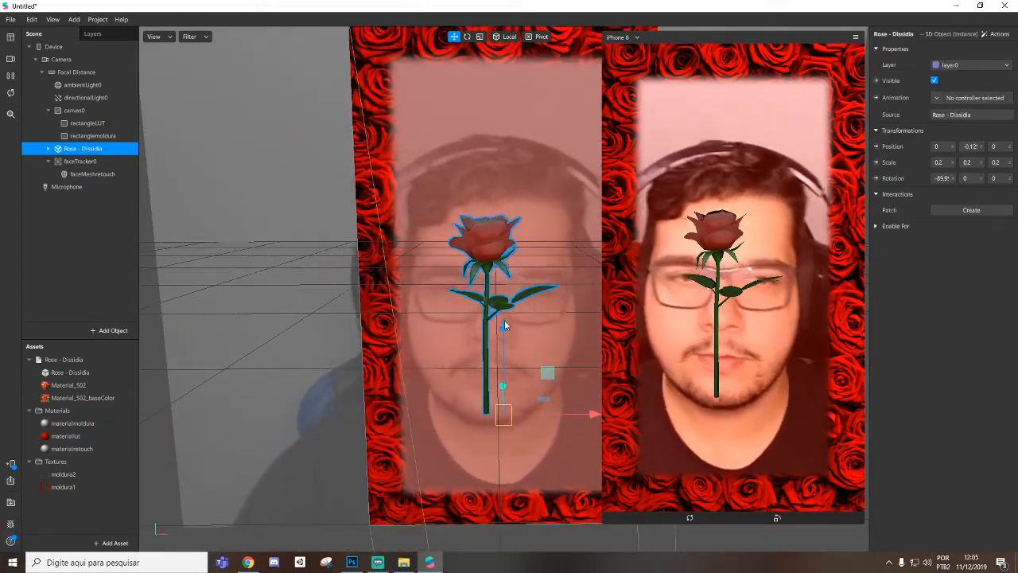
scroll(459, 276, "down", 2)
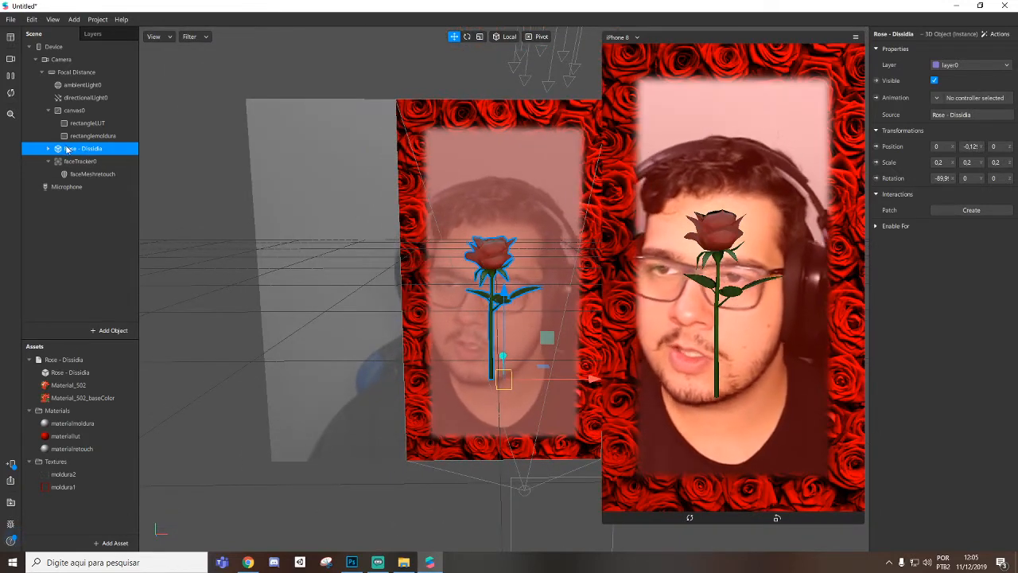
left_click_drag(80, 148, 91, 185)
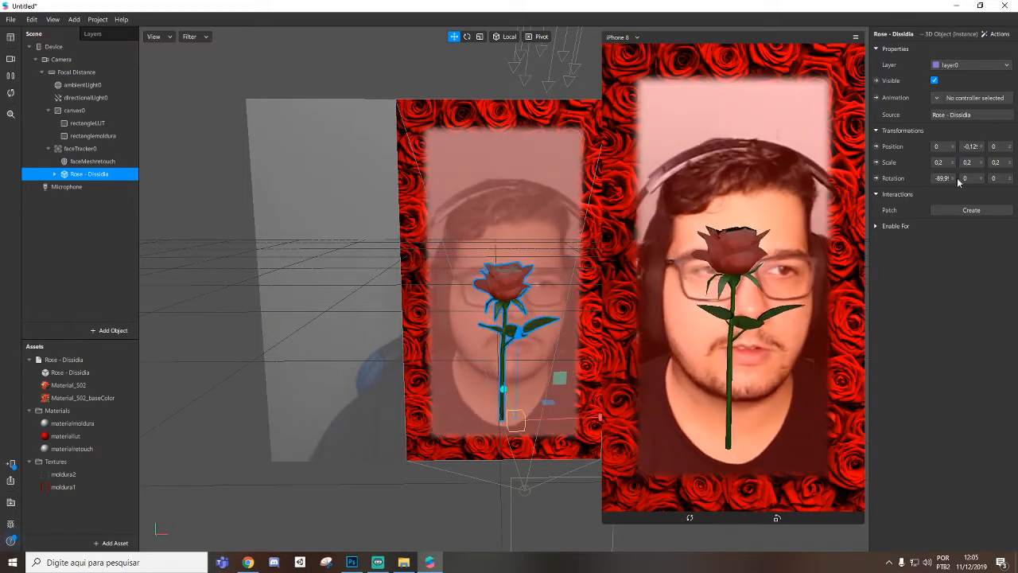
key("ctrl+z")
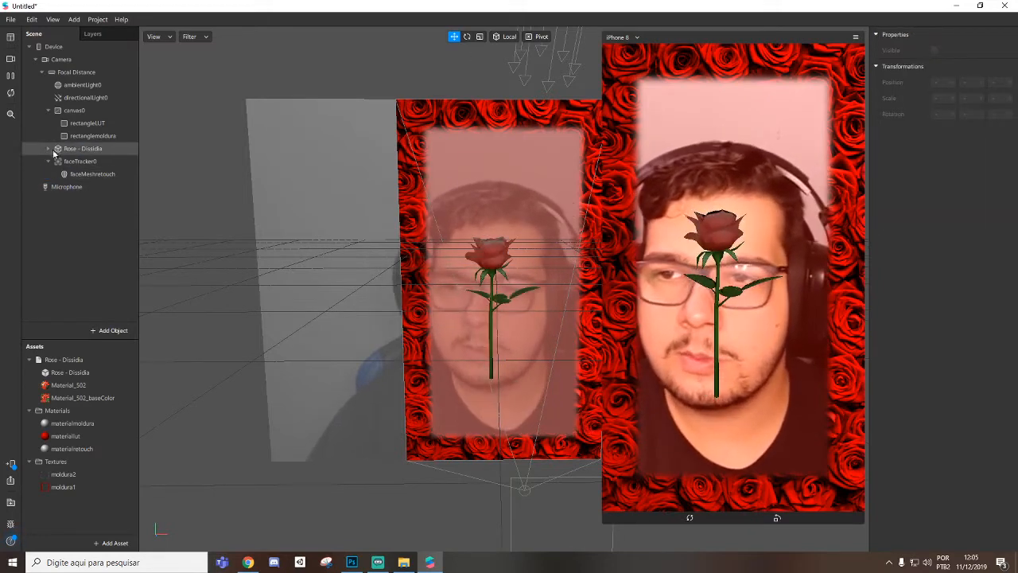
Step: Rotate the Rose - Dissidia object to about -89.3 in Z so it lies horizontally, and shift it to about -0.07 in X
left_click(87, 151)
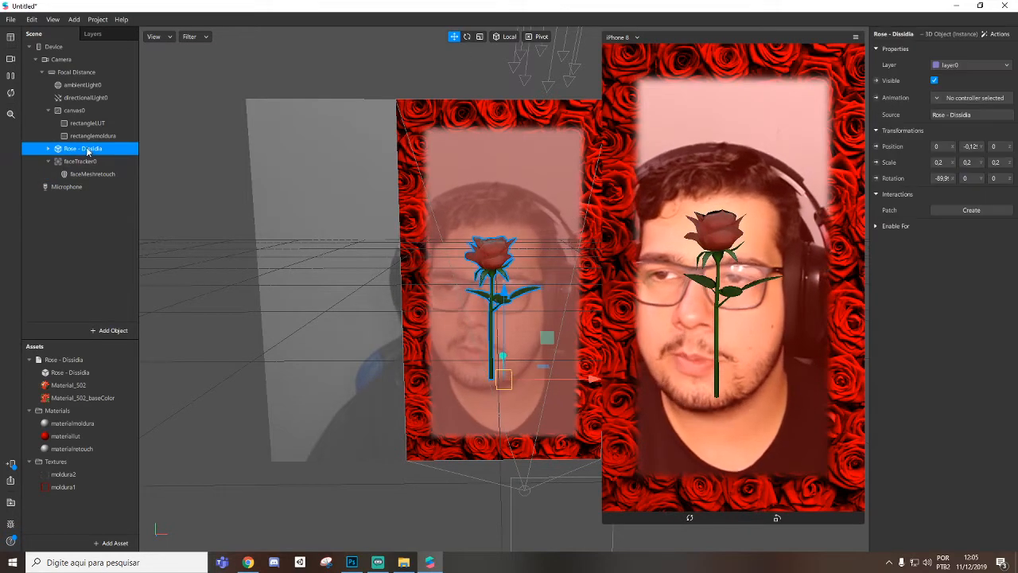
left_click(468, 38)
left_click_drag(469, 347, 531, 336)
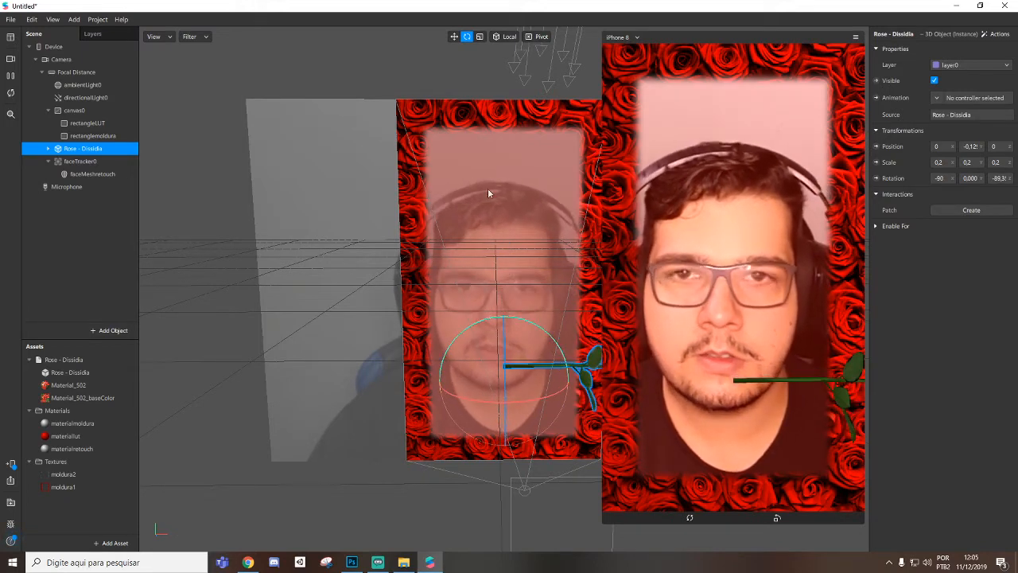
left_click_drag(589, 374, 534, 392)
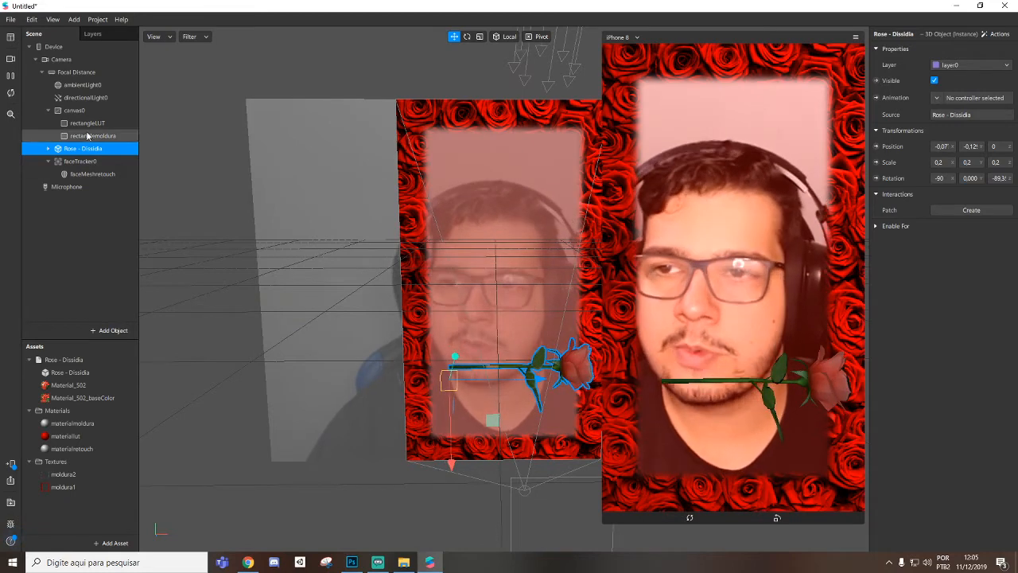
Step: Nest the Rose - Dissidia object under faceTracker0 and set its Y position to -0.055 so it sits at the mouth
left_click_drag(91, 173, 92, 185)
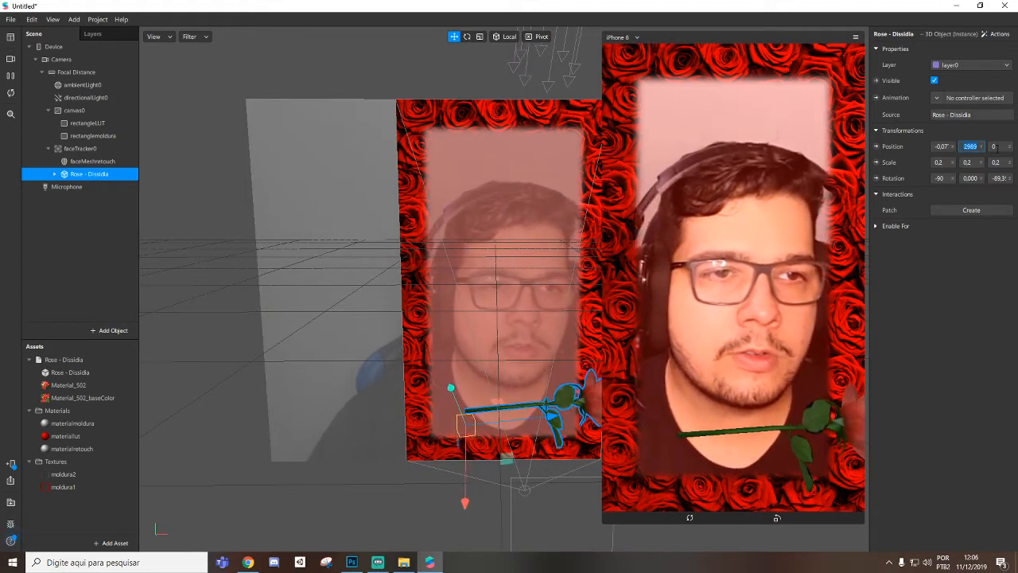
type("-0,")
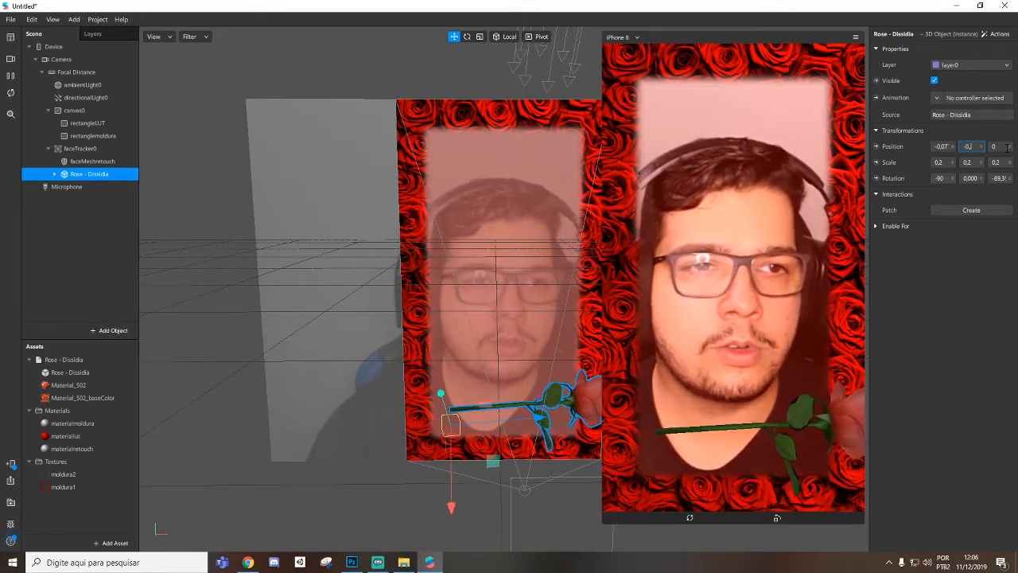
type("04")
key("Return")
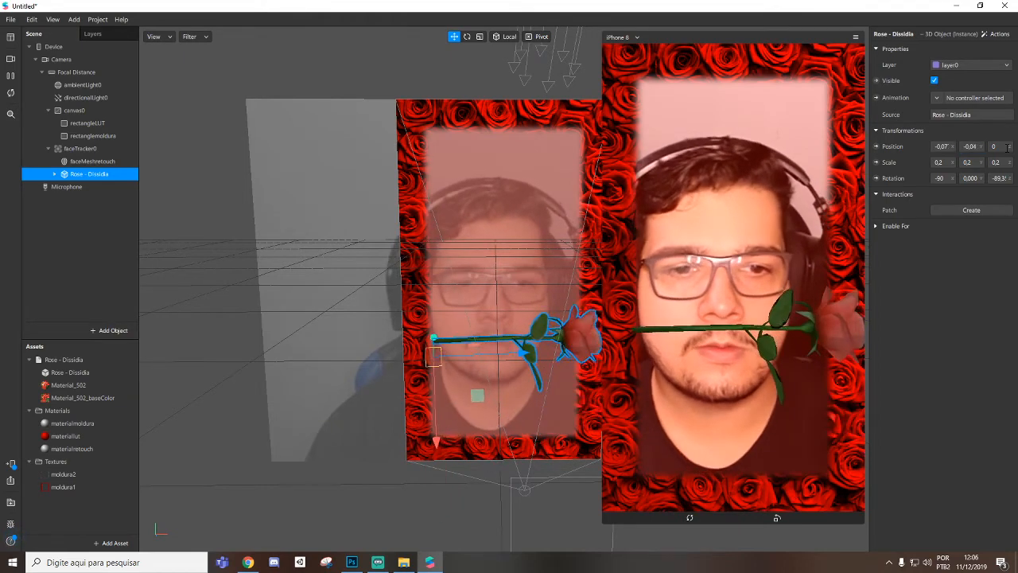
left_click(970, 147)
type("-0,055")
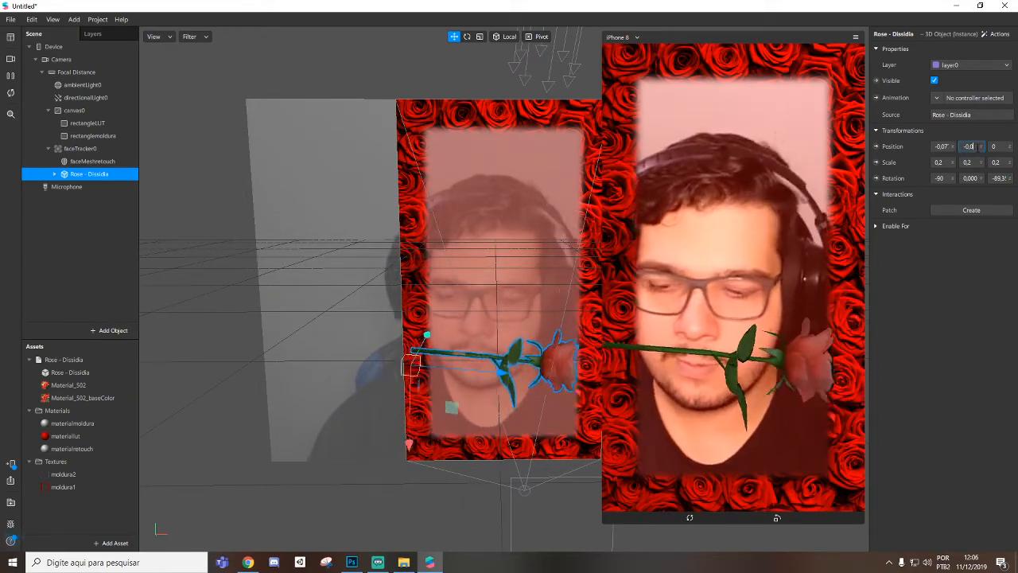
key("Return")
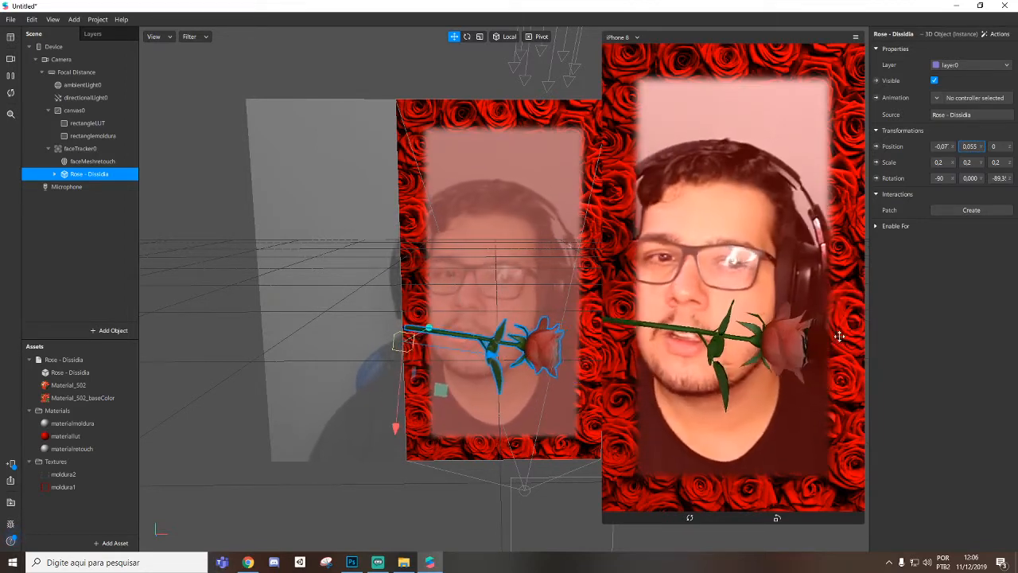
Step: Try placing faceTracker0 above canvas0 in the scene order, and move canvas0 back above it
left_click_drag(77, 152, 66, 105)
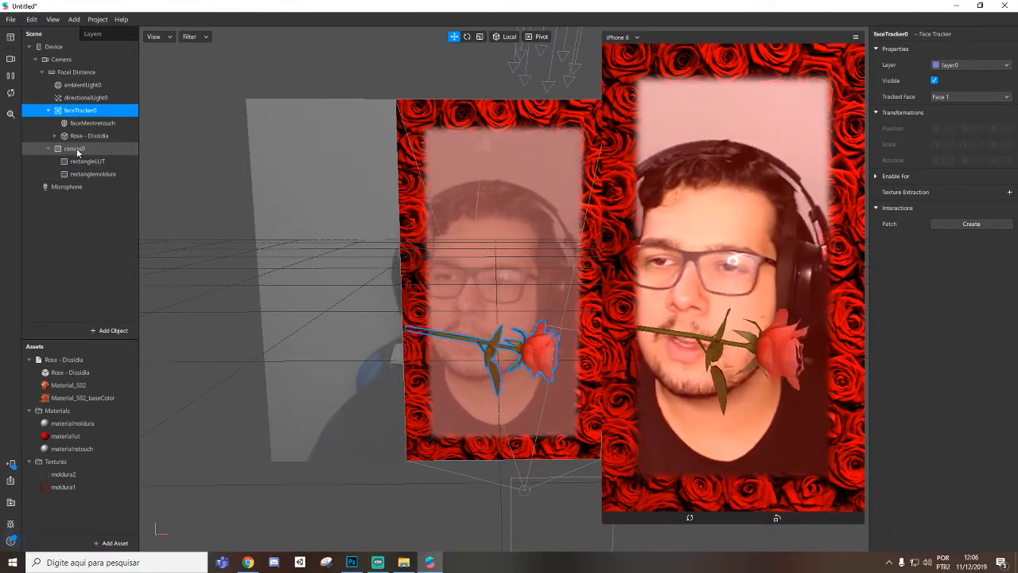
left_click(74, 148)
left_click_drag(74, 148, 71, 105)
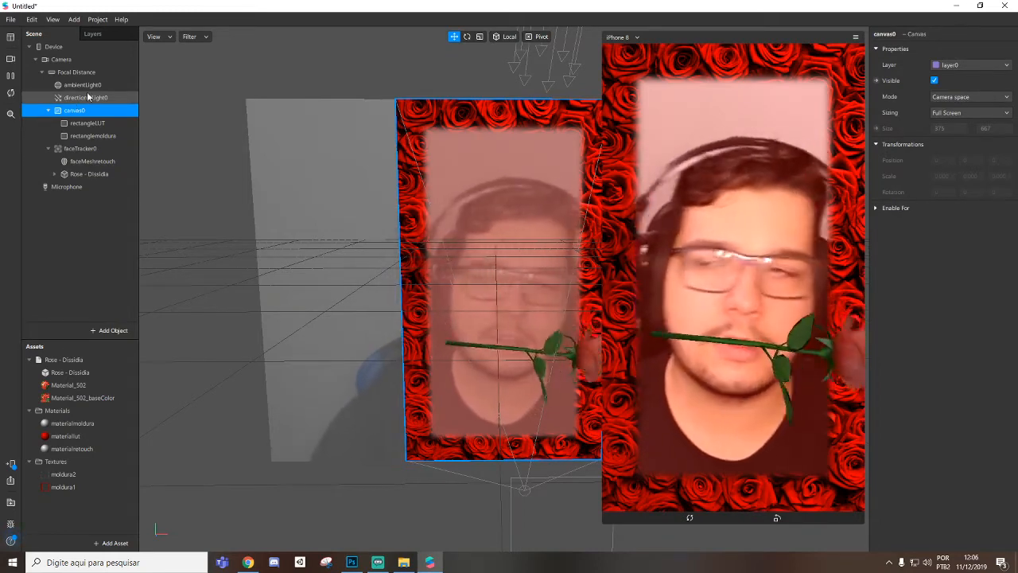
left_click(70, 264)
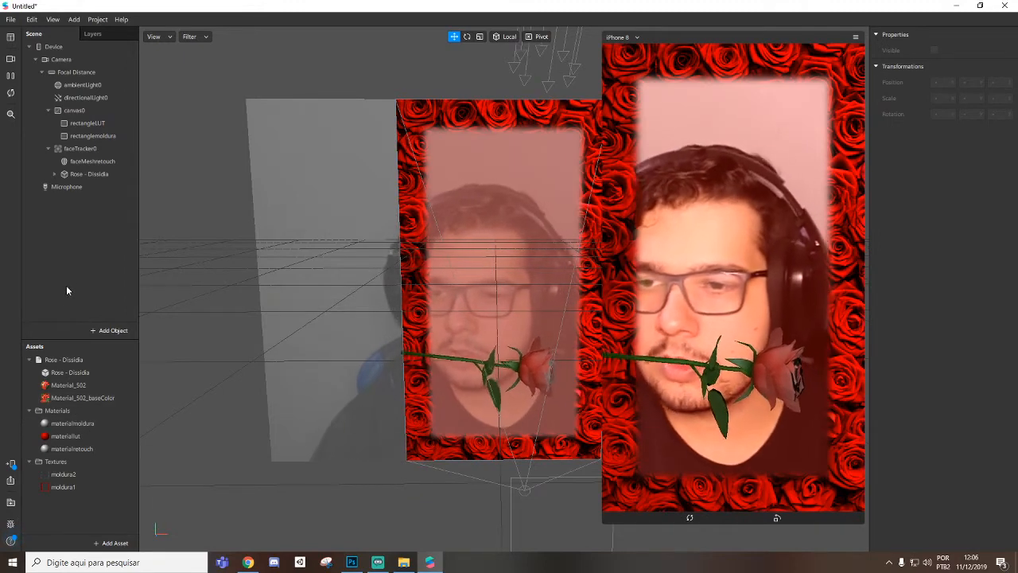
Step: Set materialmoldura's diffuse texture to moldura2
left_click(75, 424)
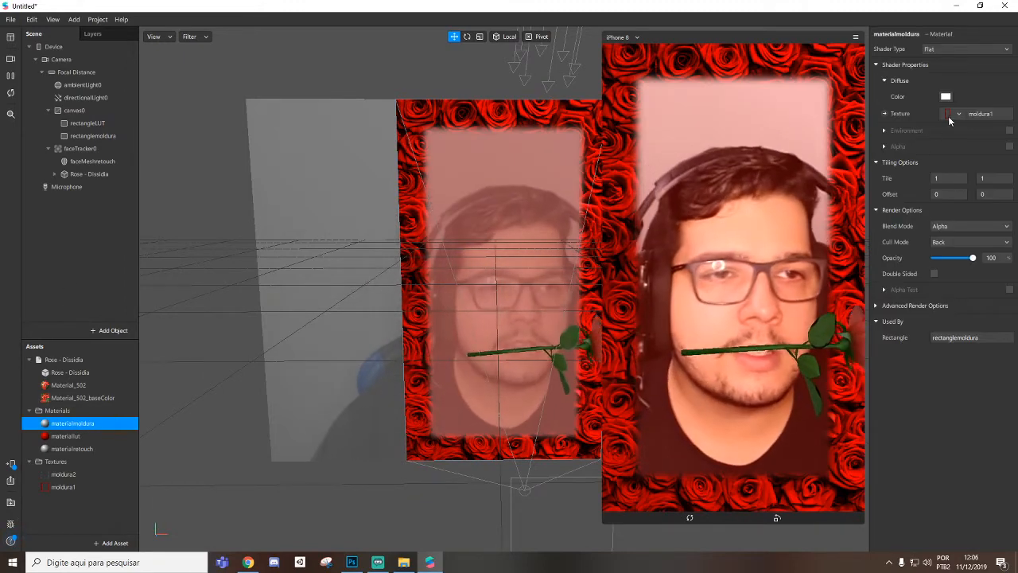
left_click(949, 115)
left_click(952, 134)
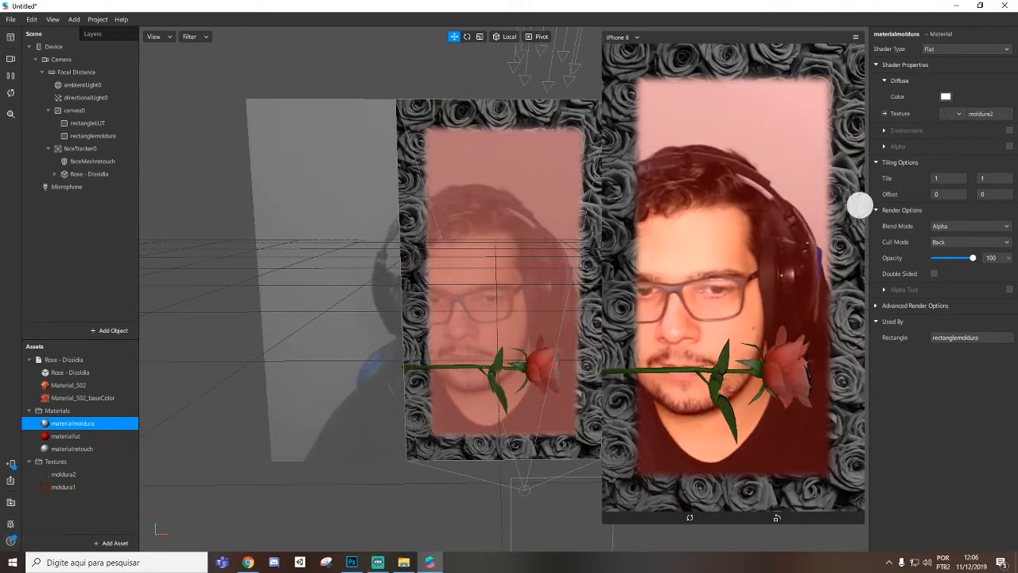
Step: Show the Patch Editor and create a patch for materialmoldura's diffuse texture
key("ctrl+shift+p")
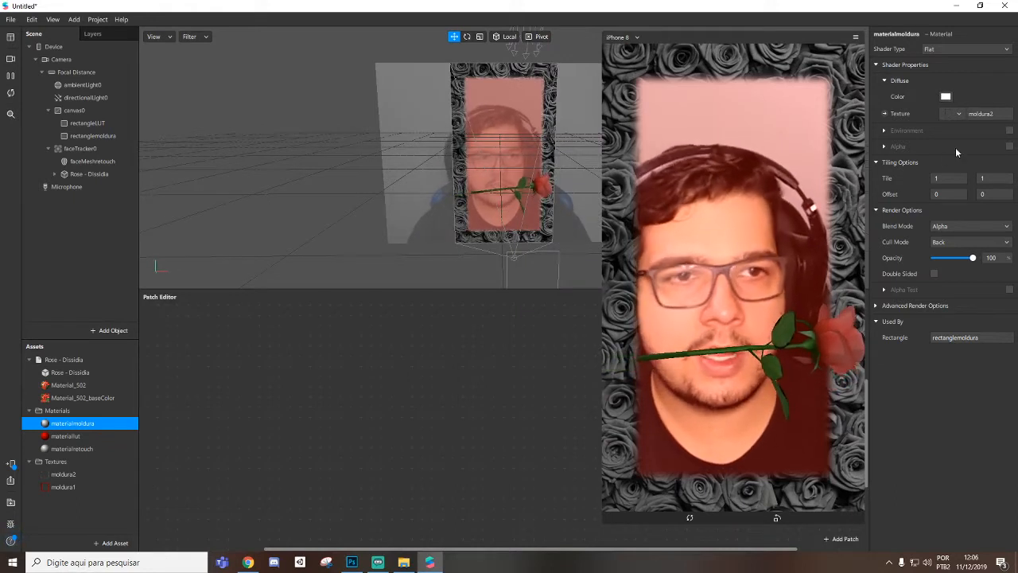
left_click(885, 114)
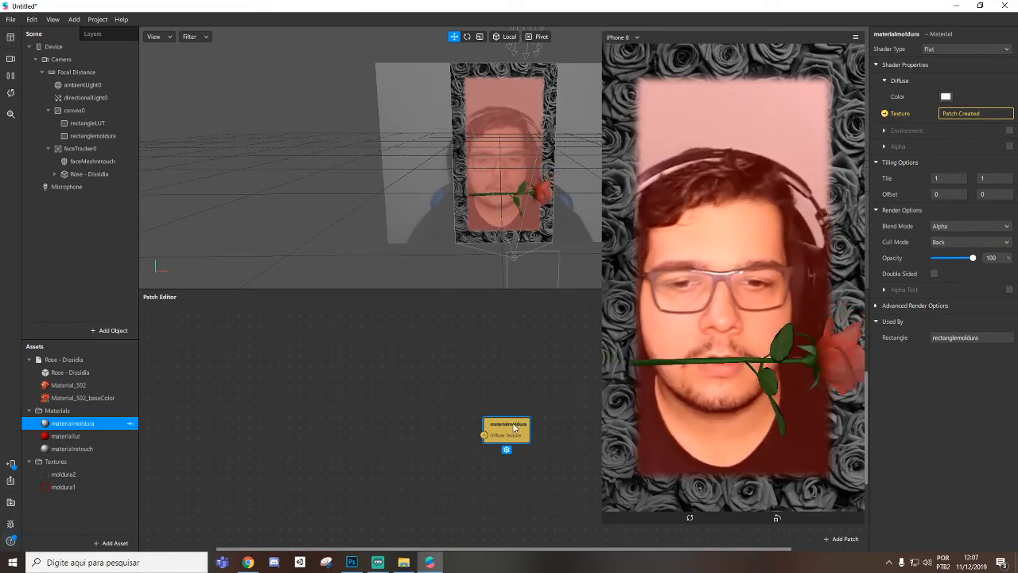
left_click_drag(514, 427, 533, 430)
Step: Add a Screen Tap patch to the left of the materialmoldura patch
double_click(274, 412)
type("sc")
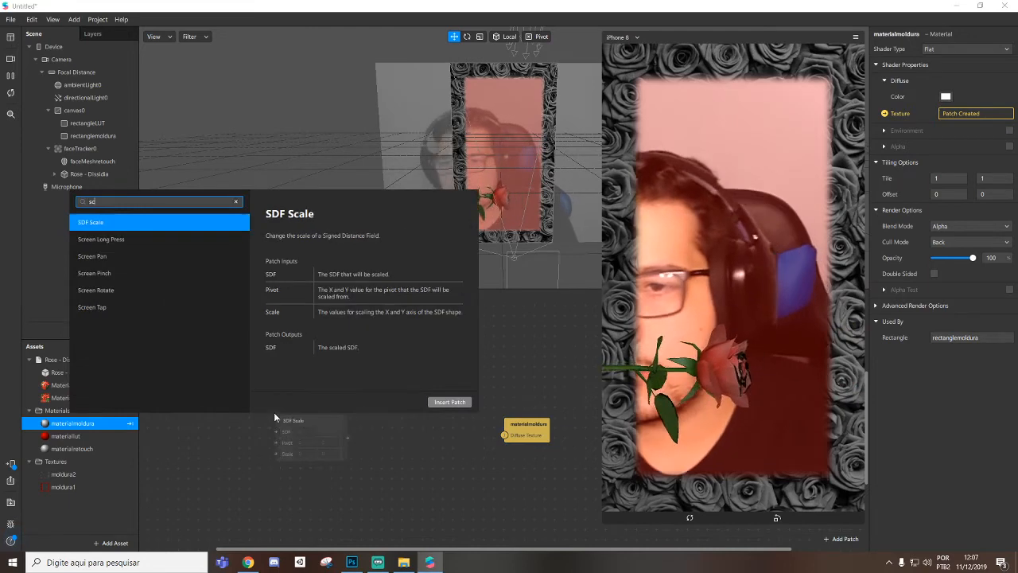
key("Down")
key("Down")
key("Down")
key("Down")
key("Down")
key("Return")
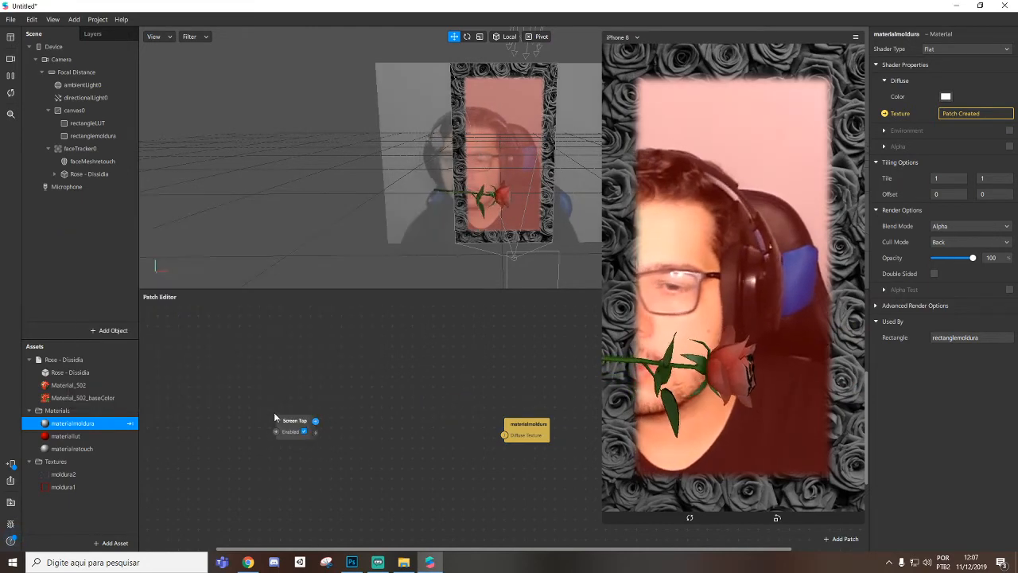
Step: Add a Counter patch with its Increase input connected to the Screen Tap patch
left_click_drag(303, 420, 289, 398)
type("counter")
key("Return")
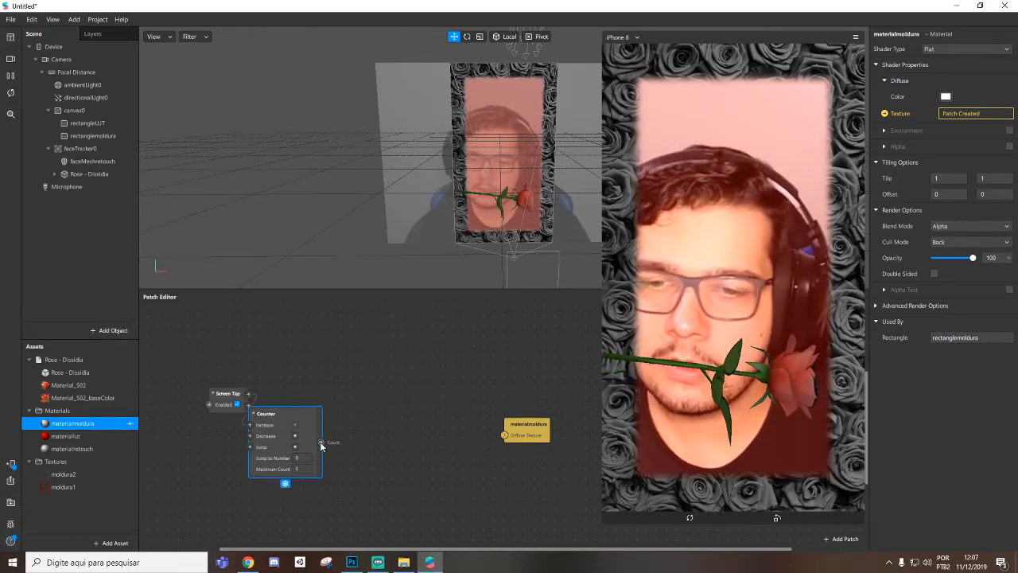
Step: Add an Option Picker patch fed by the Counter's count, set its type to Color and place it before the materialmoldura patch
left_click_drag(320, 441, 414, 412)
type("optio")
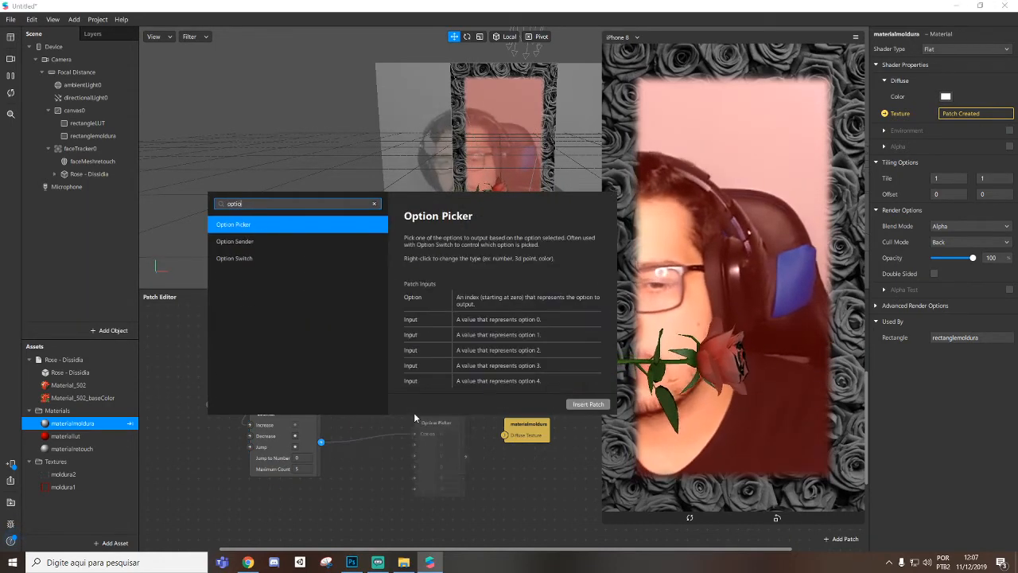
key("Return")
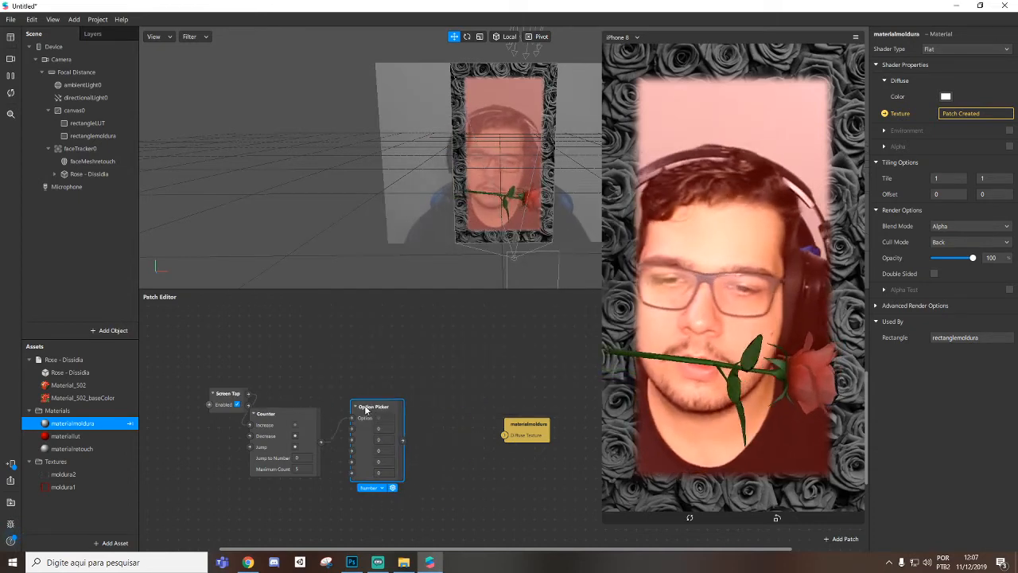
left_click(371, 484)
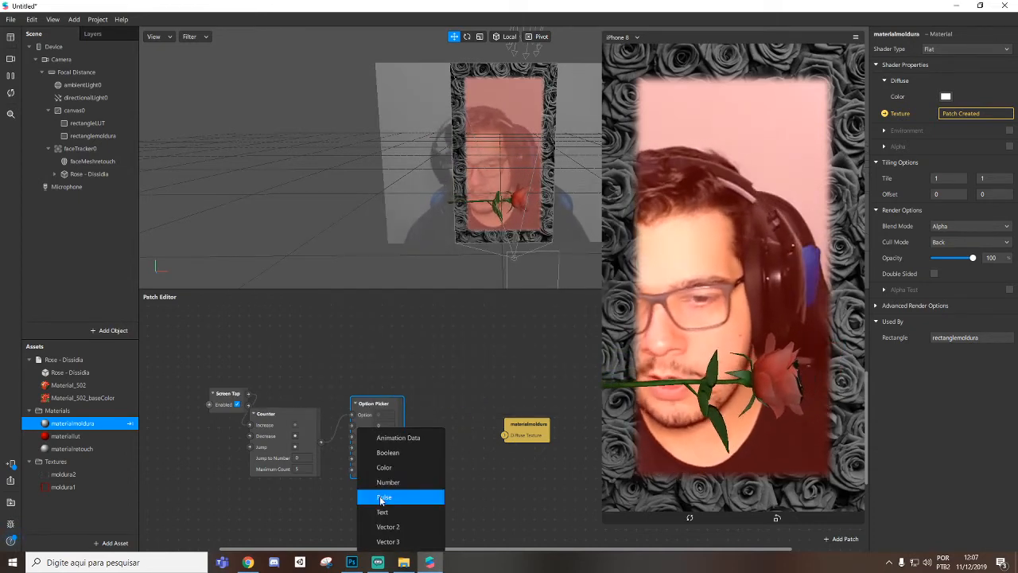
left_click(397, 468)
left_click_drag(371, 406, 402, 416)
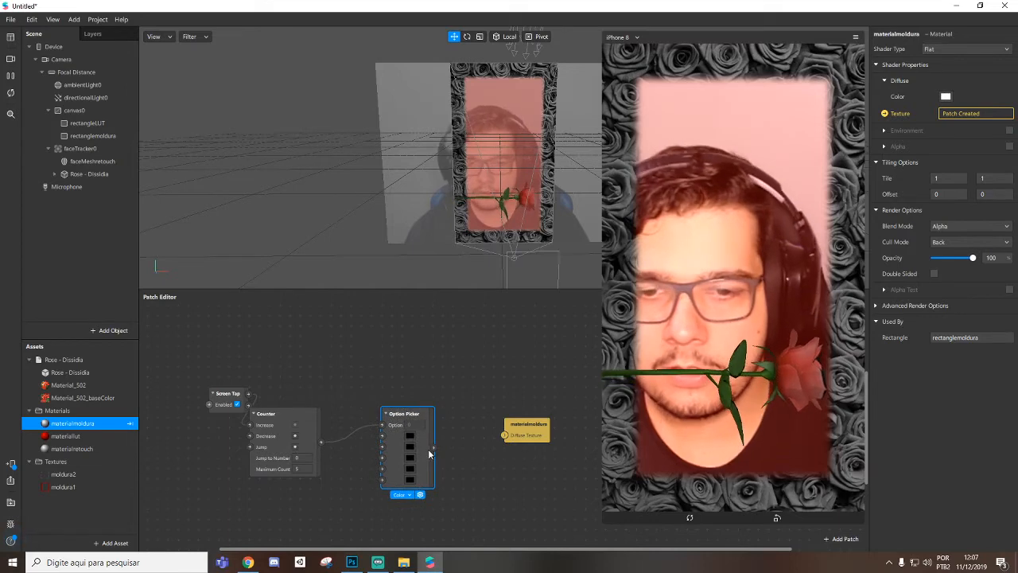
Step: Set the Option Picker's first color to bright red
left_click(410, 436)
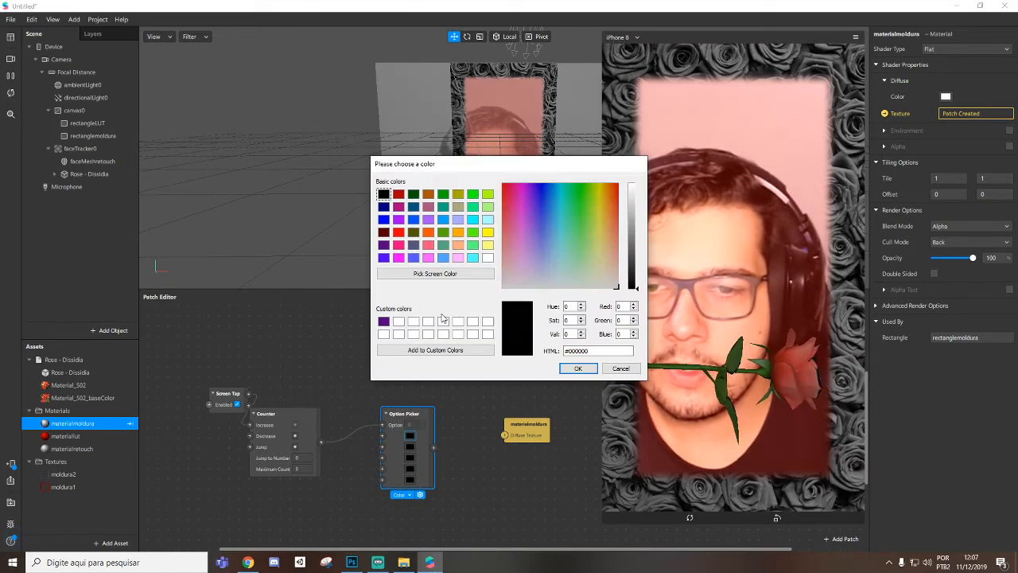
left_click(399, 232)
left_click(578, 368)
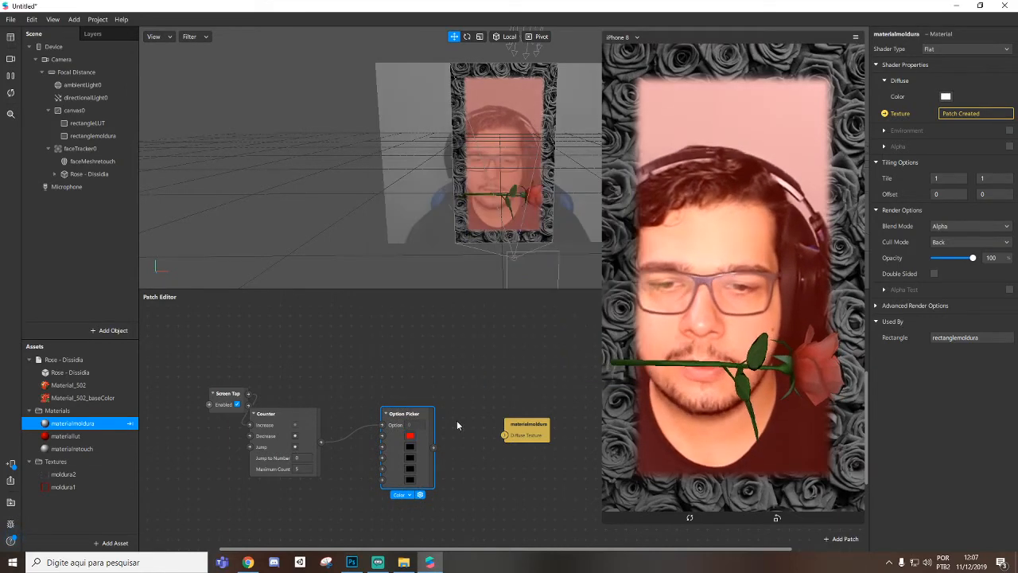
Step: Set the Option Picker's second color to yellow and its third color to bright green (#55ff00)
left_click(410, 446)
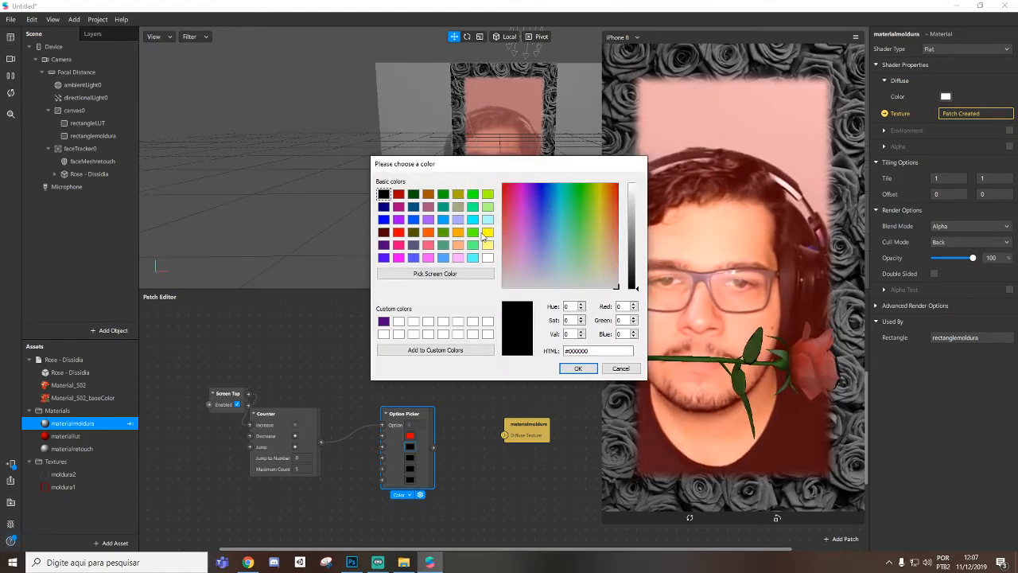
left_click(487, 233)
left_click(578, 369)
left_click(410, 457)
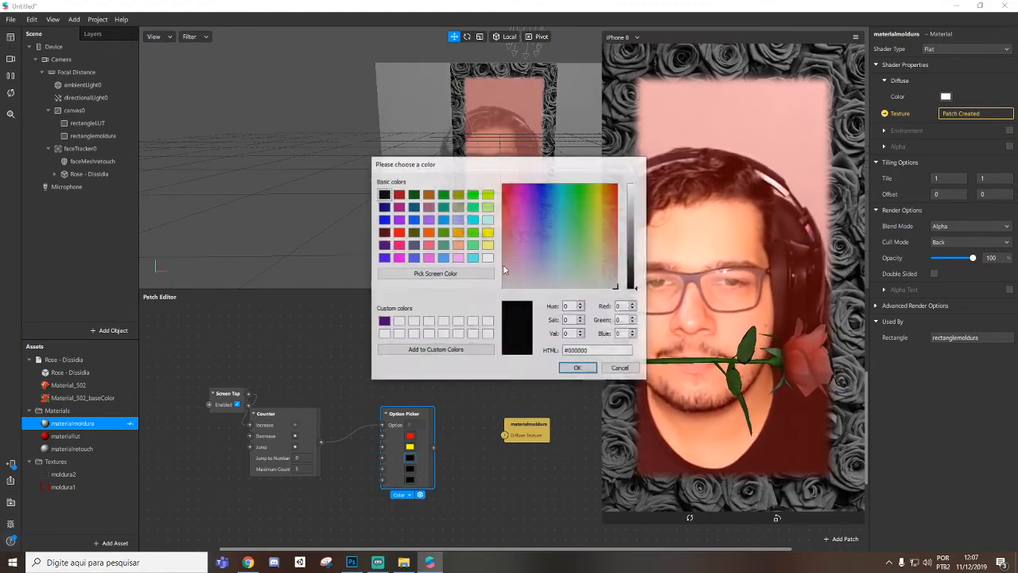
left_click(473, 231)
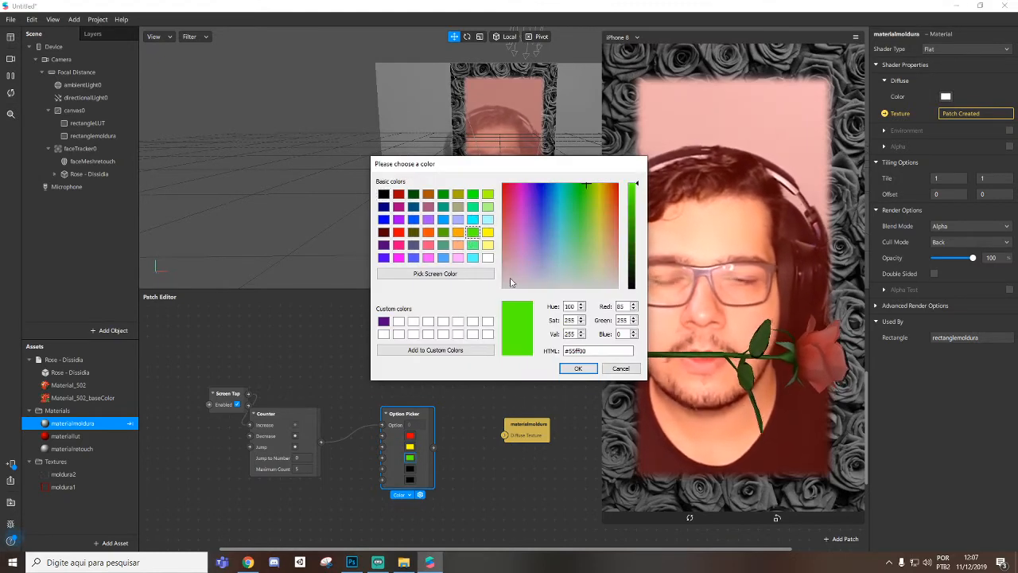
left_click(578, 368)
Step: Set the Option Picker's fourth color to blue (#0000ff)
left_click(410, 468)
left_click(384, 219)
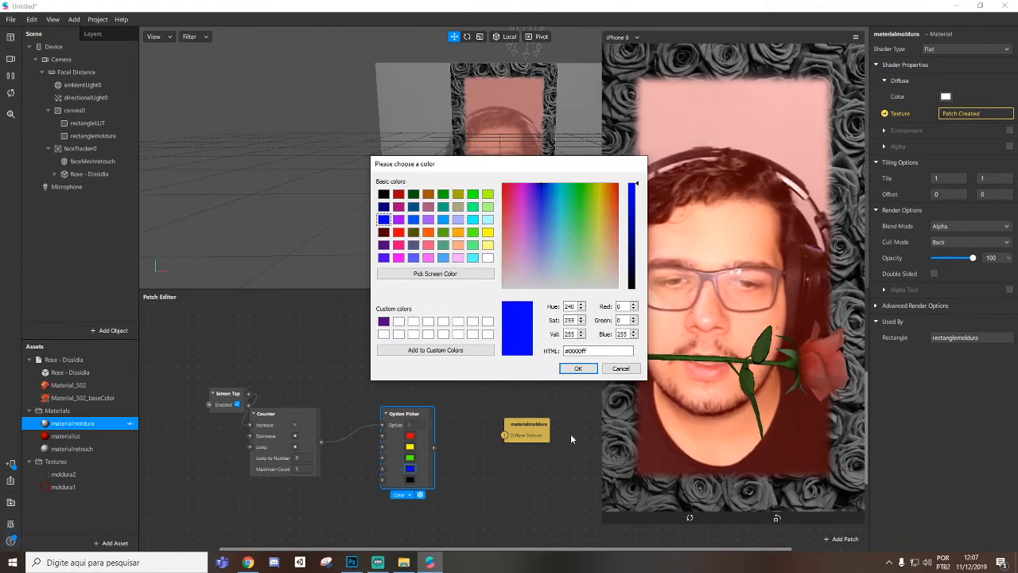
left_click(579, 369)
Step: Set the Option Picker's fifth color to light magenta (#ff55ff)
left_click(409, 479)
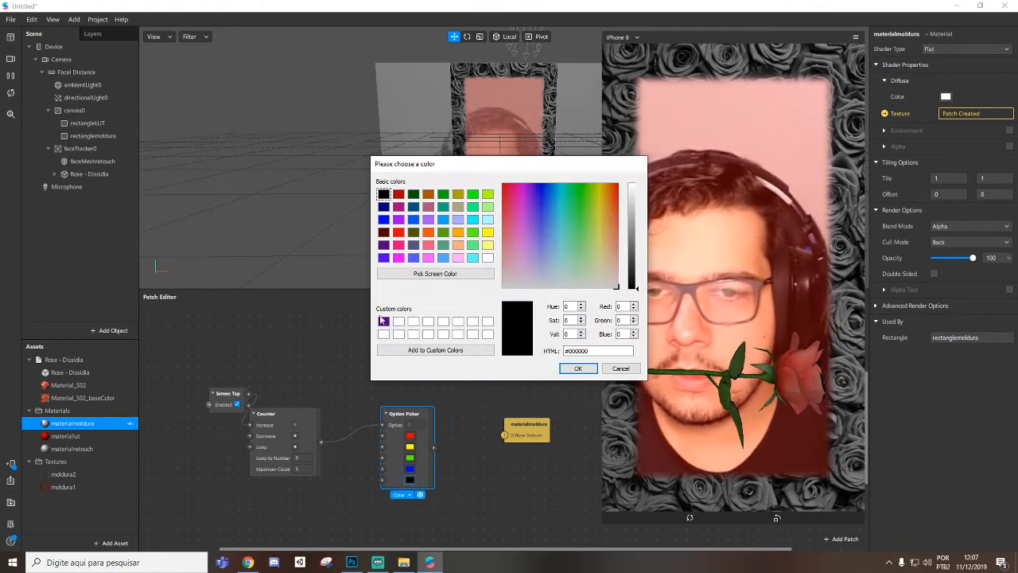
left_click(399, 256)
left_click(579, 369)
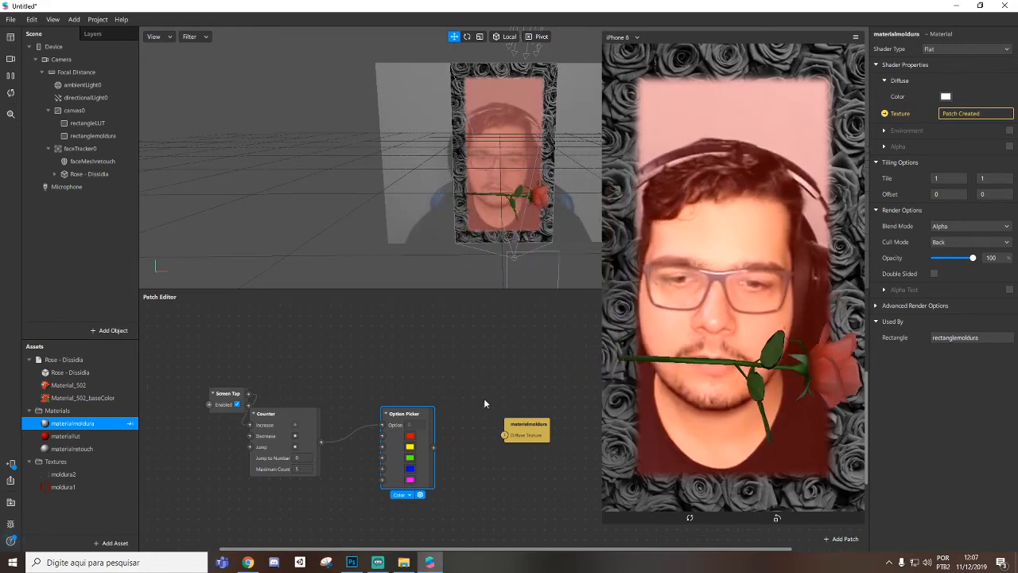
left_click_drag(408, 422, 418, 412)
left_click(420, 469)
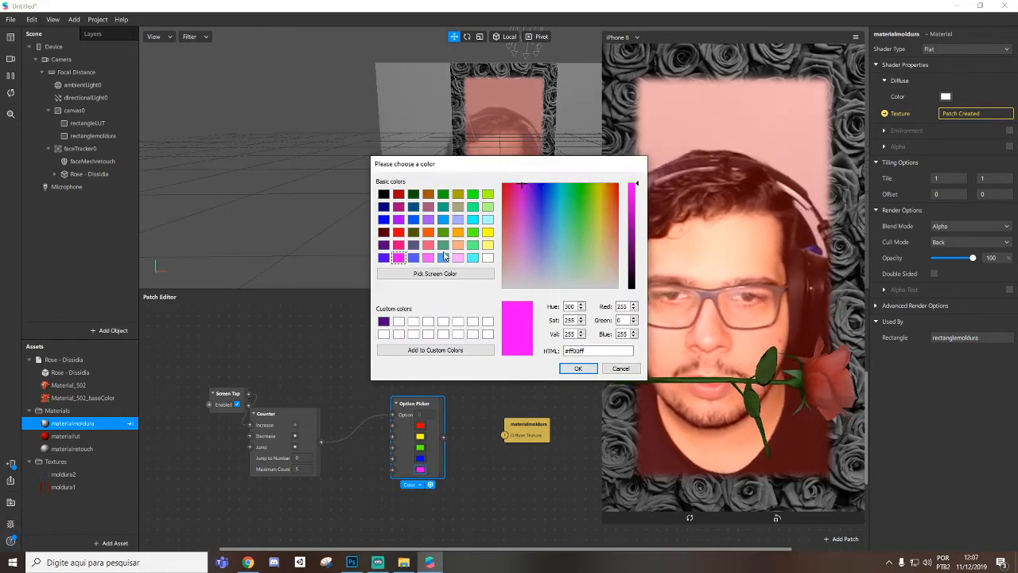
left_click(428, 257)
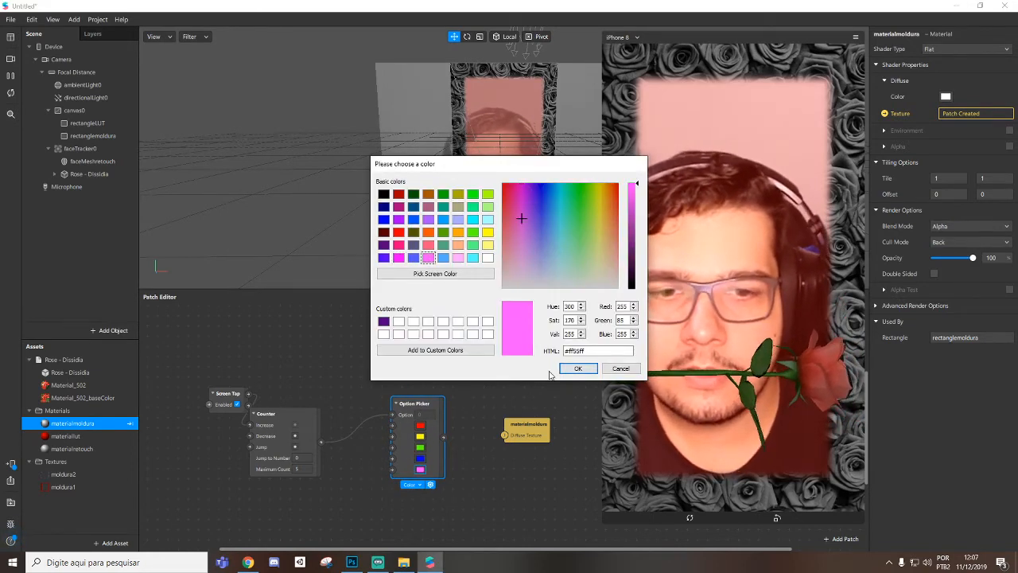
left_click(578, 368)
Step: Rearrange the Counter, Option Picker and materialmoldura patches, leaving free space before the materialmoldura patch
left_click_drag(414, 403, 394, 414)
left_click_drag(303, 415, 334, 429)
left_click_drag(525, 427, 514, 436)
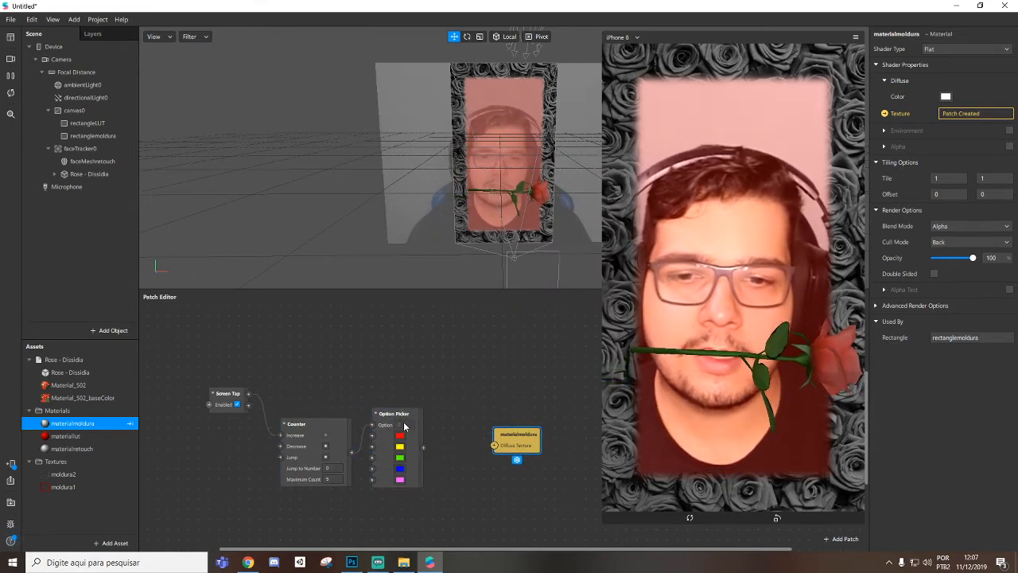
left_click_drag(404, 427, 425, 437)
left_click_drag(517, 436, 538, 385)
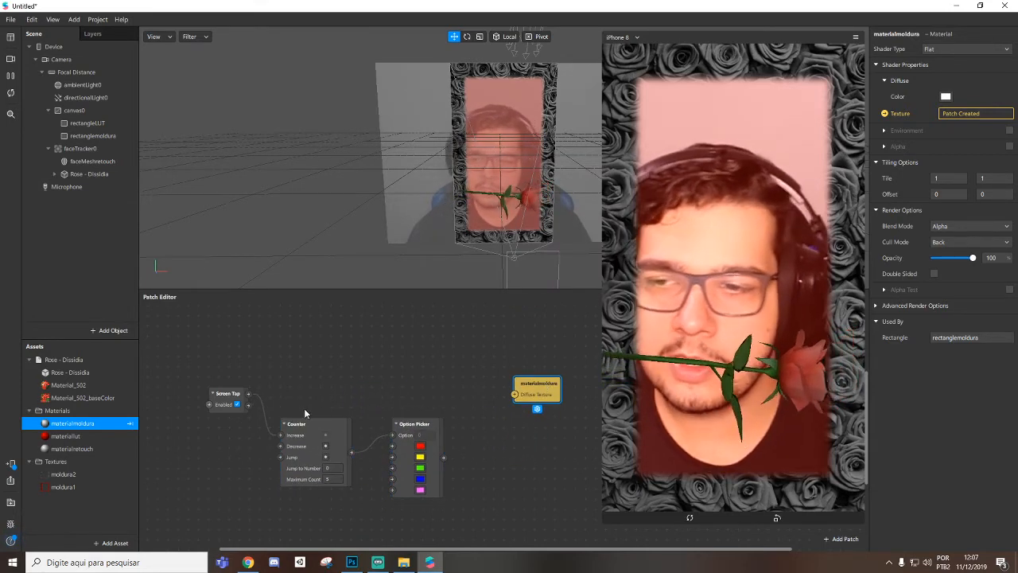
Step: Bring the moldura2 texture into the patch graph above the Option Picker and make room before the materialmoldura patch
left_click_drag(64, 474, 413, 340)
mouse_move(419, 432)
left_mouse_down()
mouse_move(428, 421)
mouse_move(409, 443)
left_mouse_up()
left_click_drag(534, 387, 552, 388)
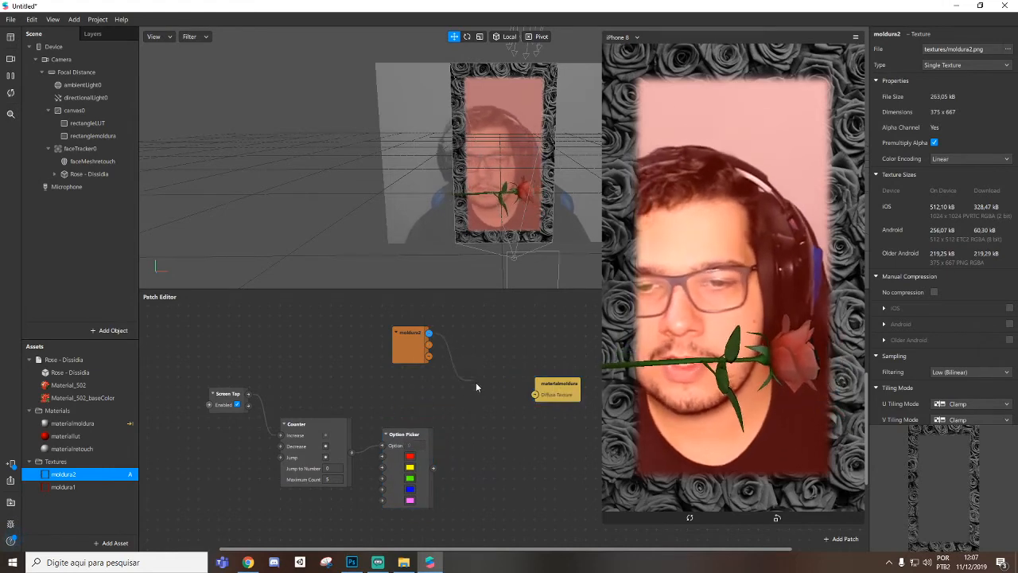
Step: Insert an Add patch combining moldura2's color output with the Option Picker's output, and connect its result to materialmoldura's Diffuse Texture
left_click_drag(477, 385, 486, 393)
type("add")
key("Return")
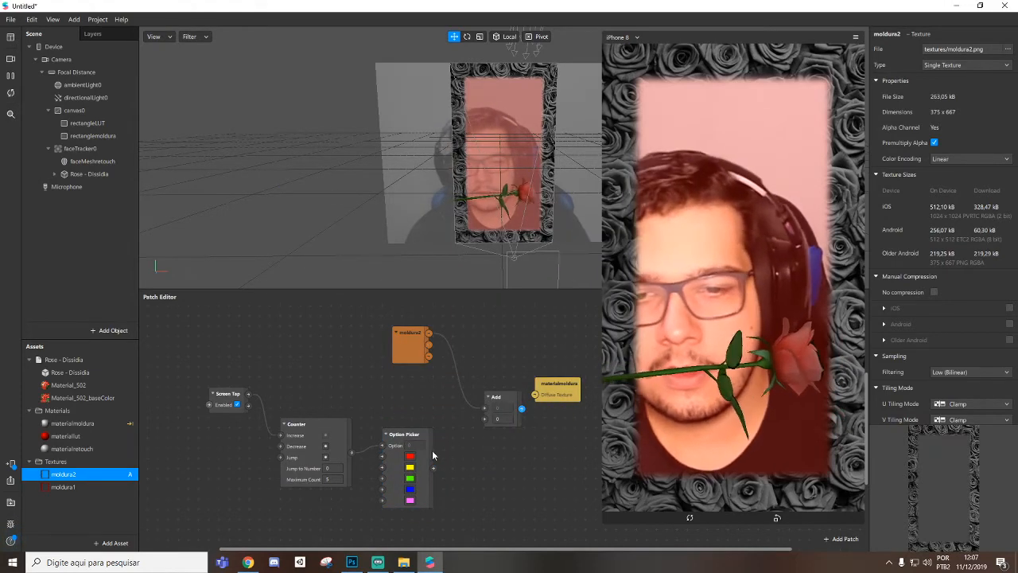
left_click_drag(485, 422, 485, 419)
left_click(513, 406)
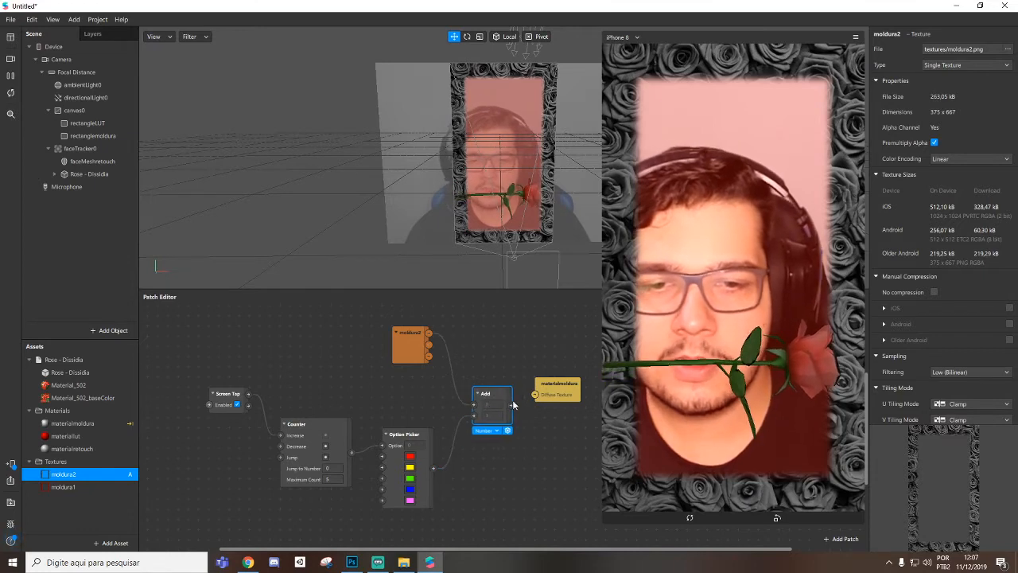
left_click_drag(535, 397, 487, 378)
left_click_drag(557, 383, 498, 379)
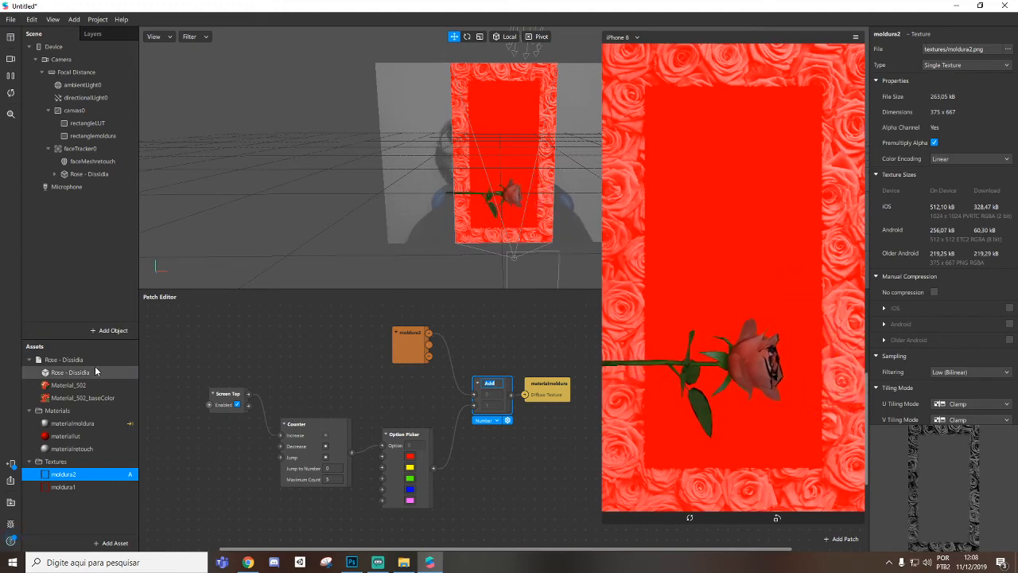
Step: Enable Alpha on materialmoldura with moldura2 as the alpha texture, comparing the frame with Alpha off and on
left_click(79, 424)
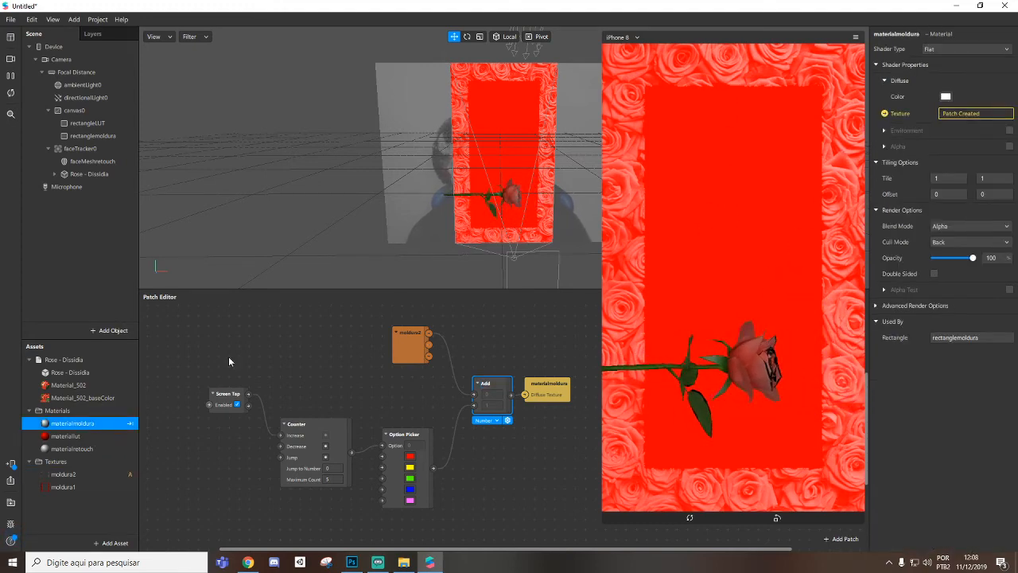
left_click(1010, 147)
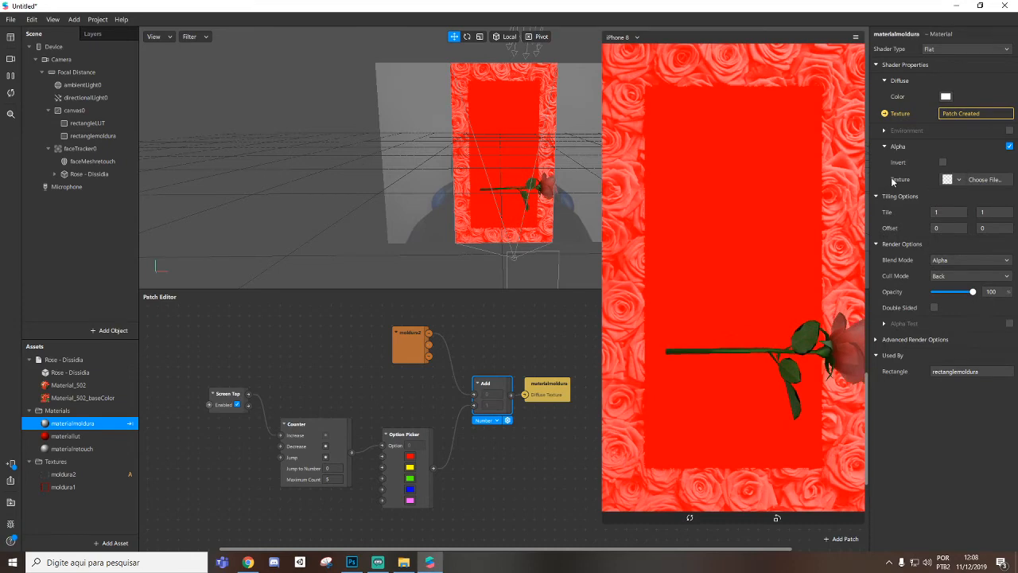
left_click(956, 183)
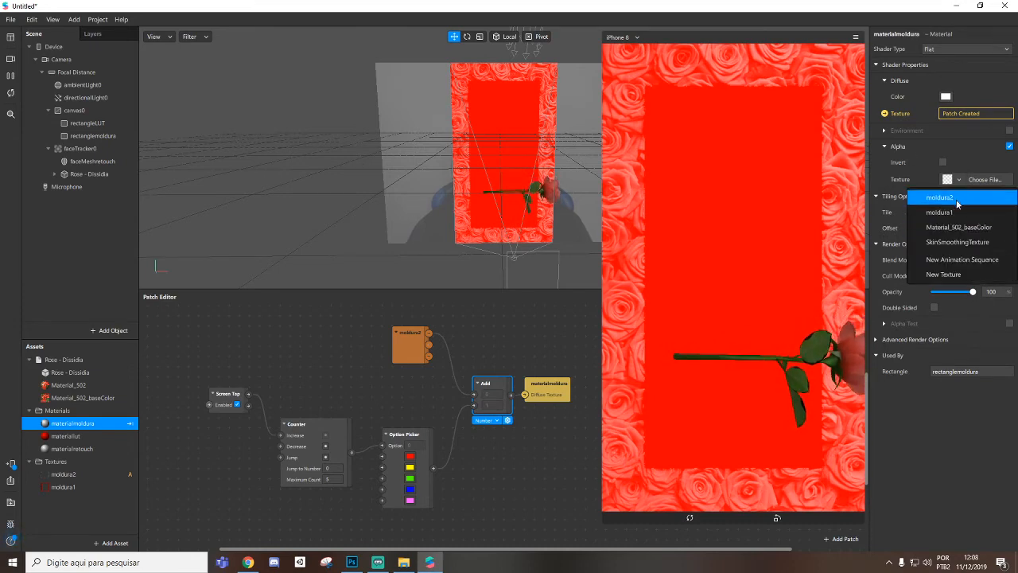
left_click(954, 199)
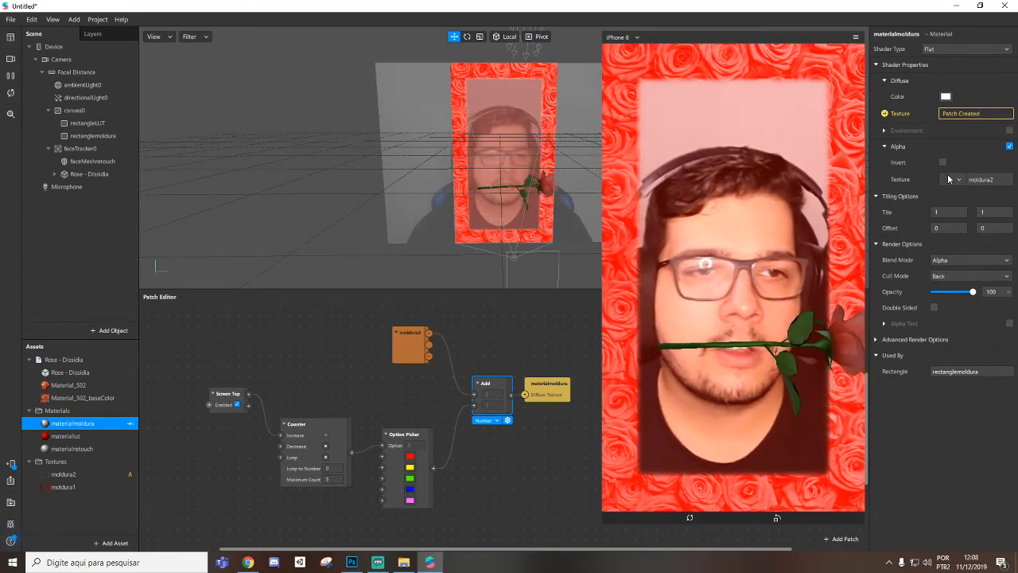
left_click(1009, 147)
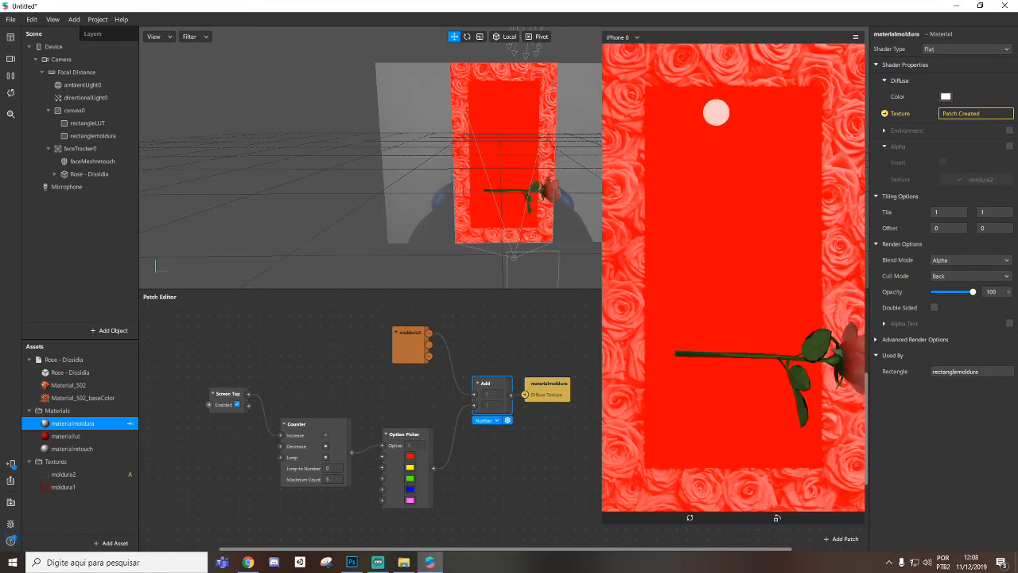
left_click(1009, 147)
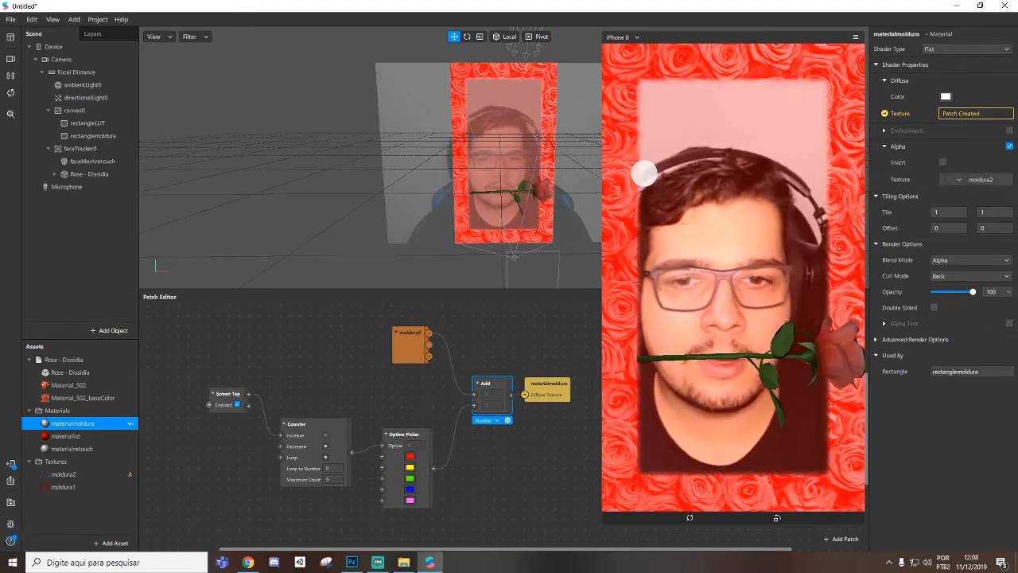
Step: Set the opacity of the materiallut material to 21%
left_click(65, 436)
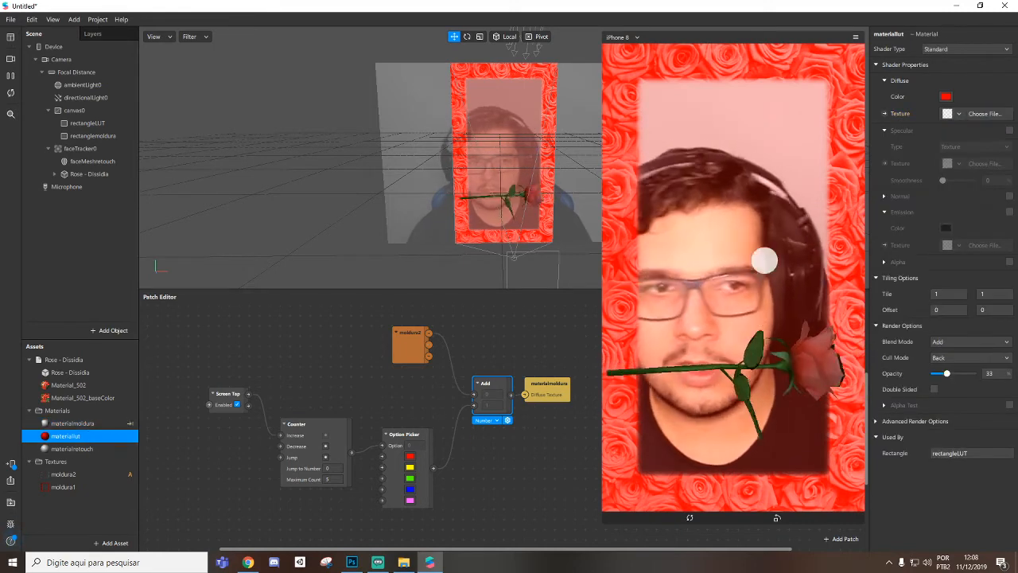
left_click_drag(947, 374, 880, 381)
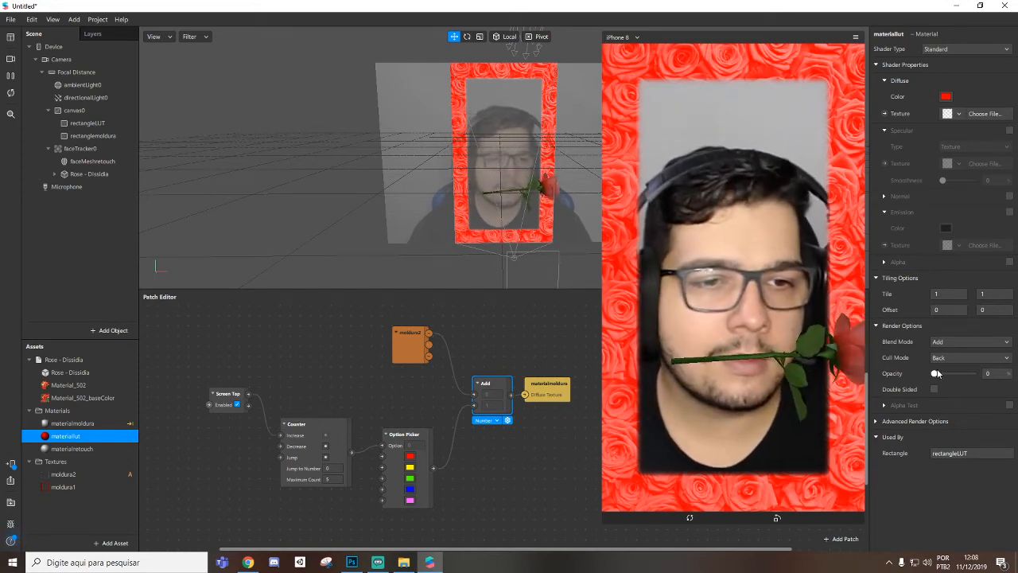
left_click_drag(938, 374, 942, 376)
Step: Set materiallut's diffuse color to white and create a patch for its texture, fed by the Option Picker's output
left_click(946, 97)
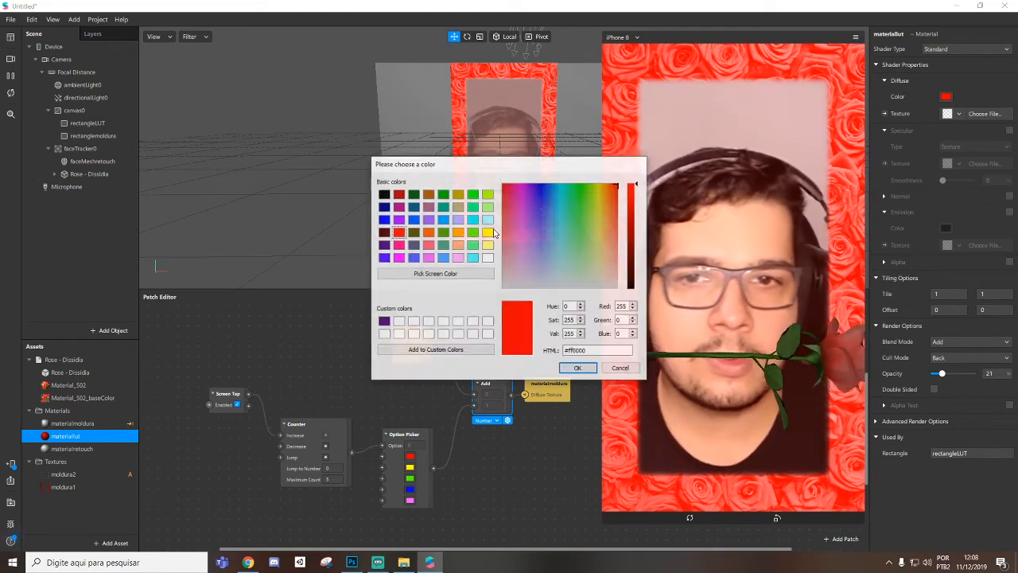
left_click(487, 258)
left_click(576, 366)
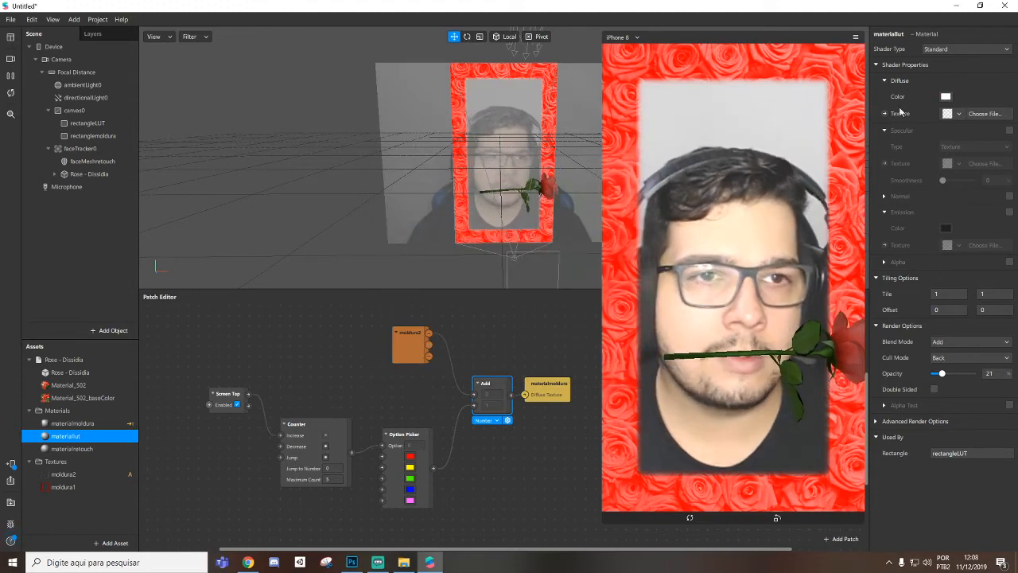
left_click(885, 113)
left_click_drag(524, 443, 503, 477)
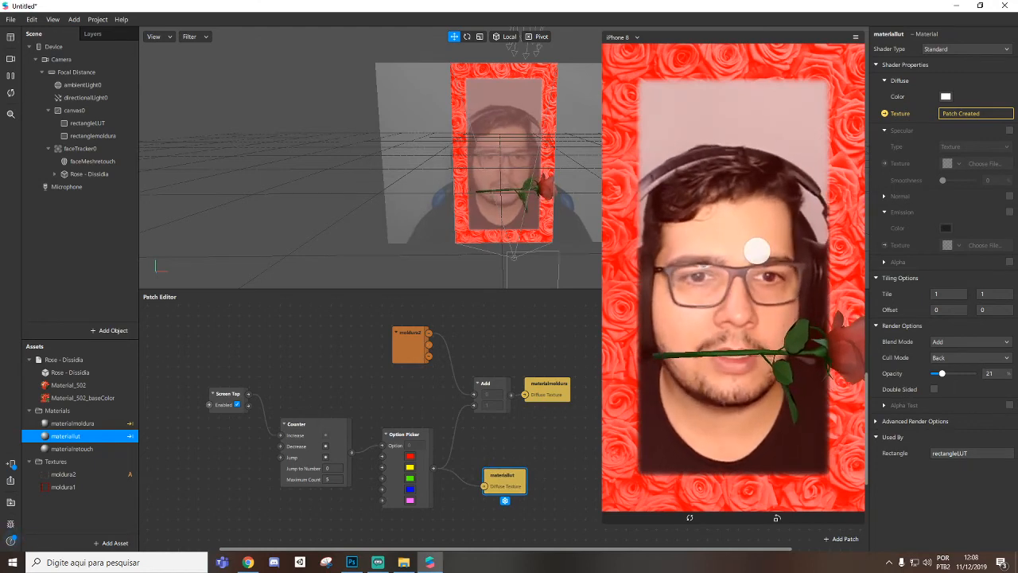
Step: Test the effect by tapping the preview screen repeatedly to cycle the frame and tint through the Option Picker's colors
left_click(768, 287)
left_click(763, 296)
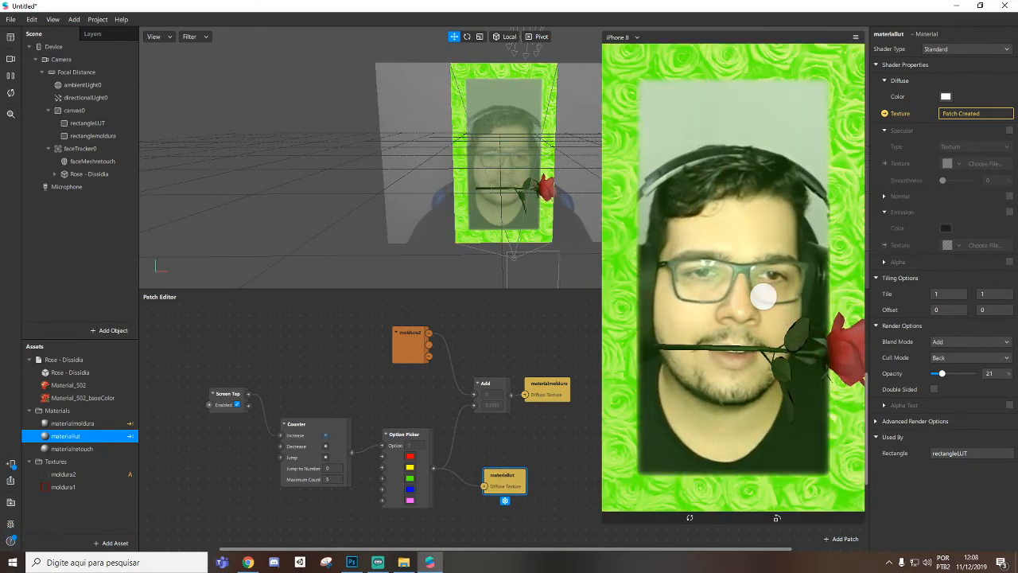
left_click(765, 293)
left_click(769, 290)
left_click(775, 285)
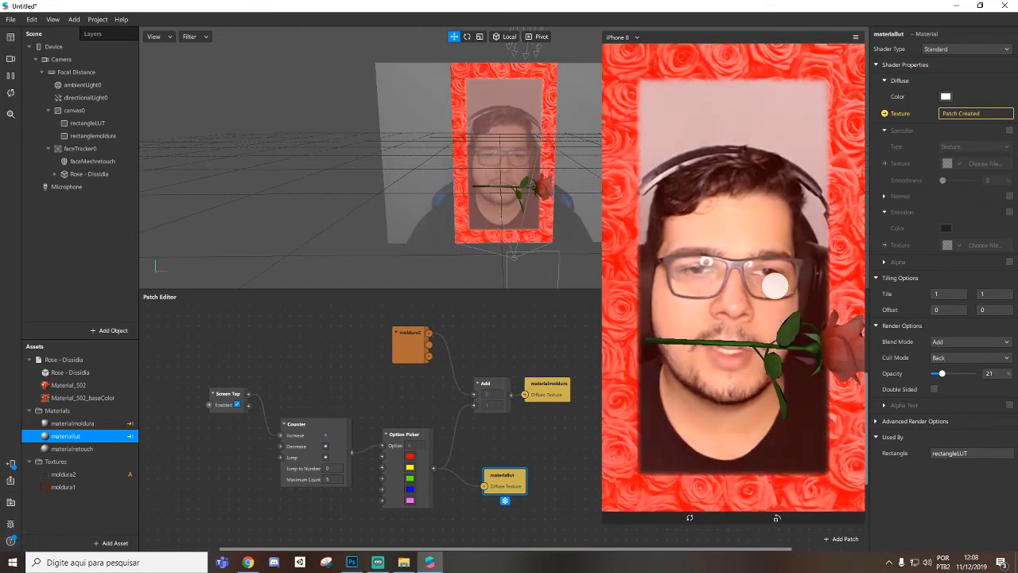
left_click(776, 285)
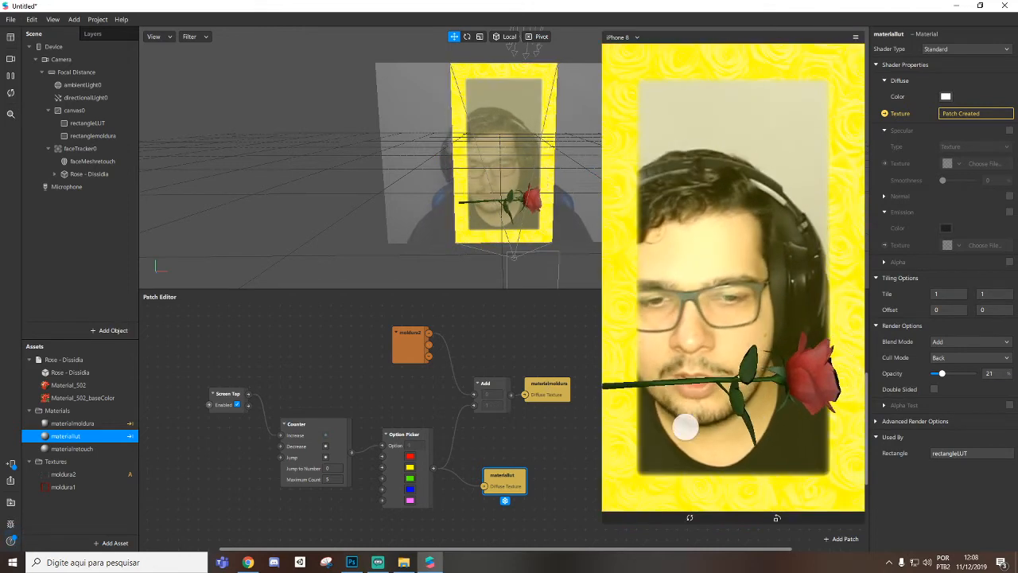
Step: Try materiallut at 100% opacity while tapping through the preview's colors, and set its opacity to 45%
left_click_drag(943, 373, 977, 374)
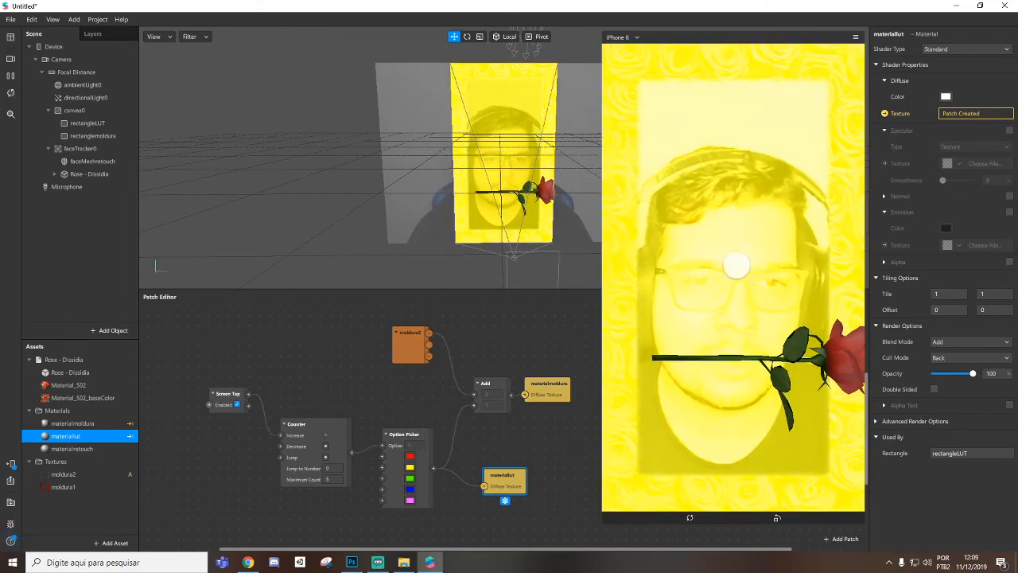
left_click(784, 295)
left_click(775, 290)
left_click(782, 298)
left_click(787, 299)
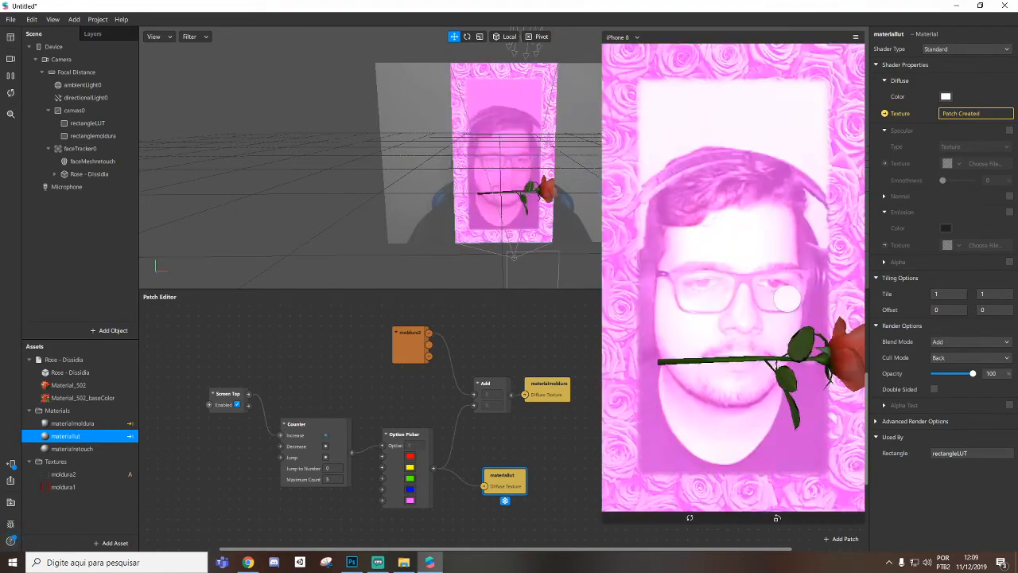
left_click(787, 299)
left_click_drag(974, 374, 952, 374)
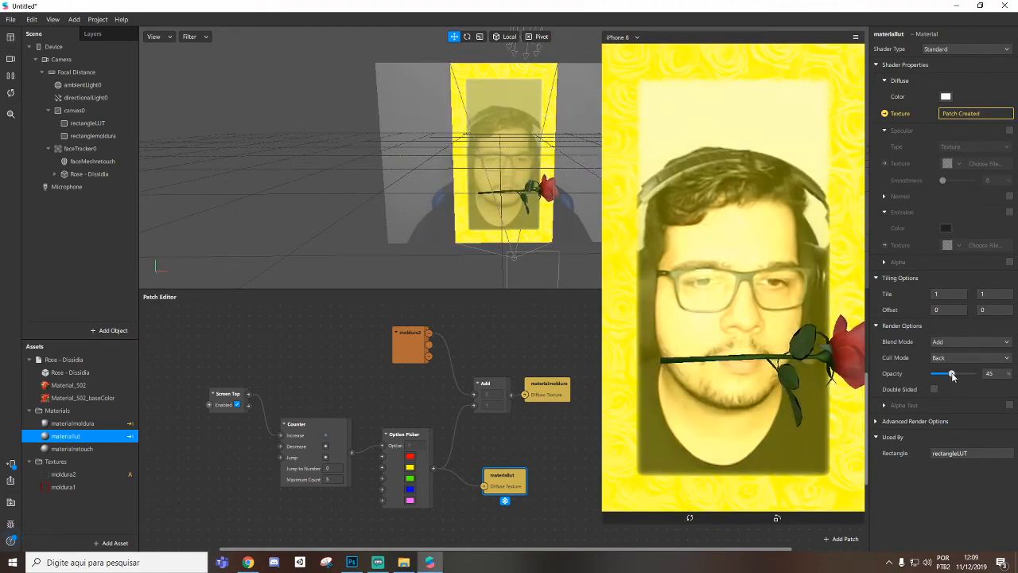
Step: Move faceTracker0 above canvas0 in the scene hierarchy, keeping it under Focal Distance
left_click(83, 149)
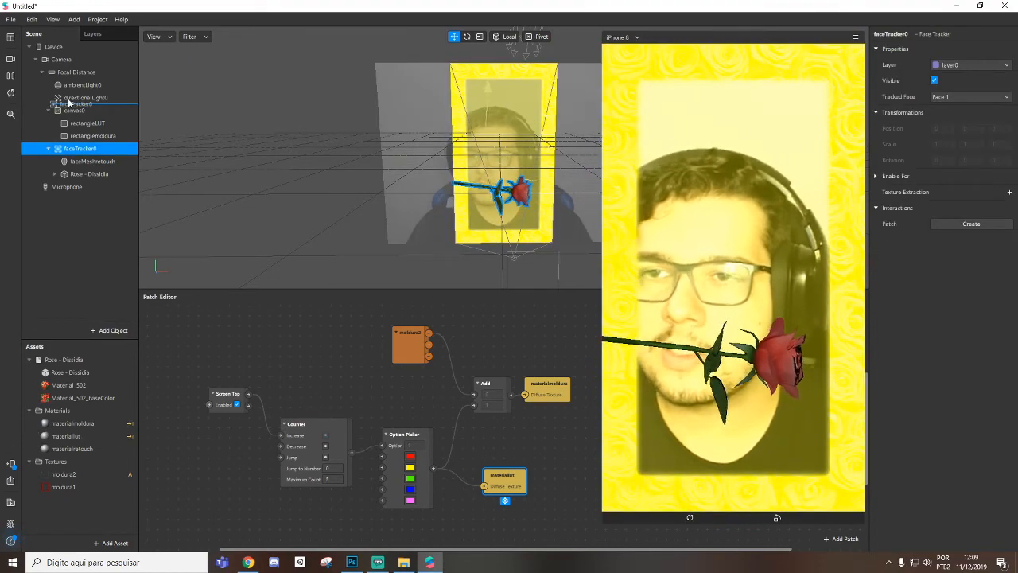
left_click_drag(69, 102, 70, 105)
Step: Tap through the colors in the preview to check how the tint covers the face and rose with the new object order
left_click(792, 301)
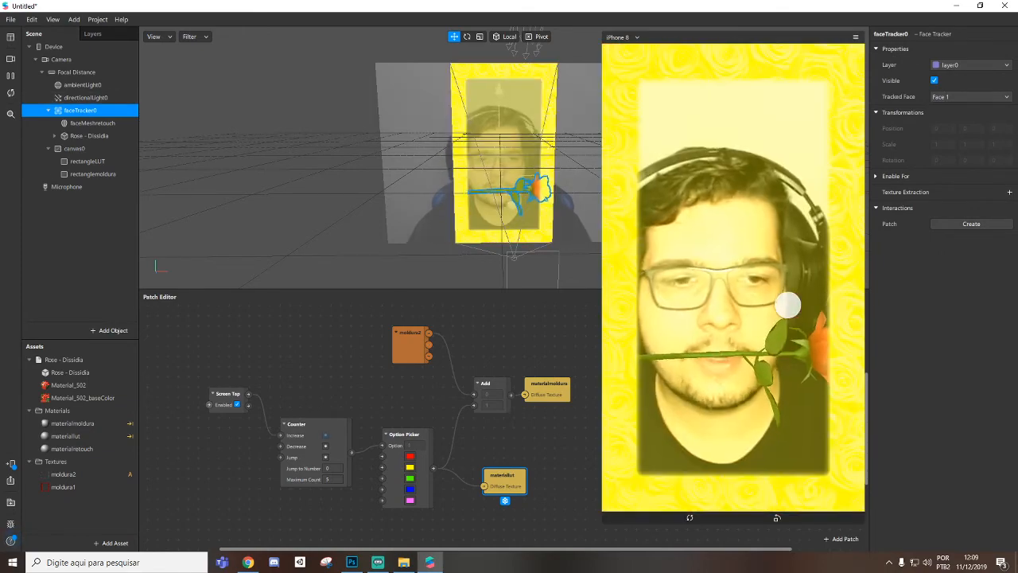
left_click(798, 286)
left_click(804, 277)
left_click(808, 272)
left_click(808, 271)
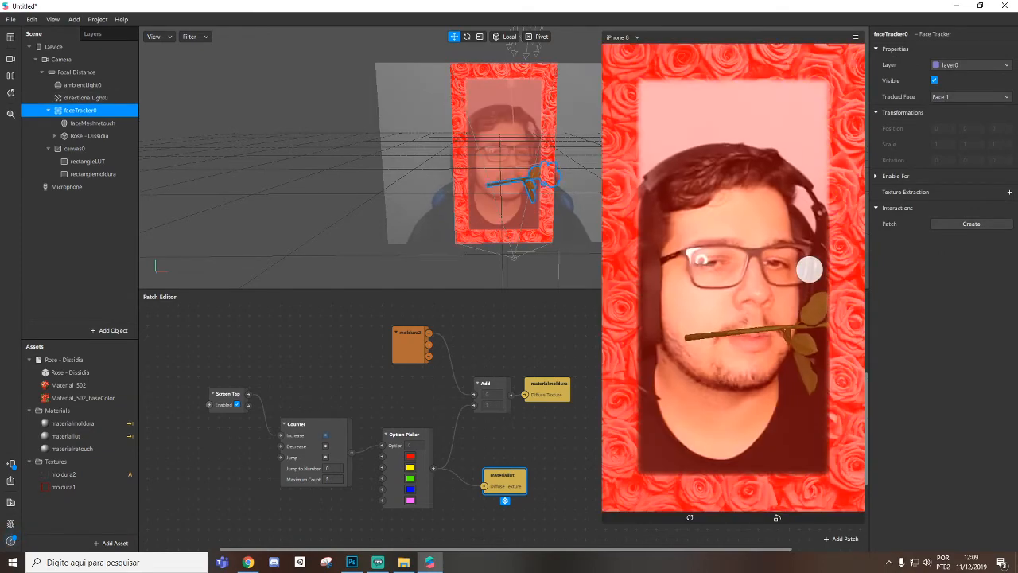
left_click(807, 269)
left_click(808, 268)
left_click(809, 268)
left_click(809, 268)
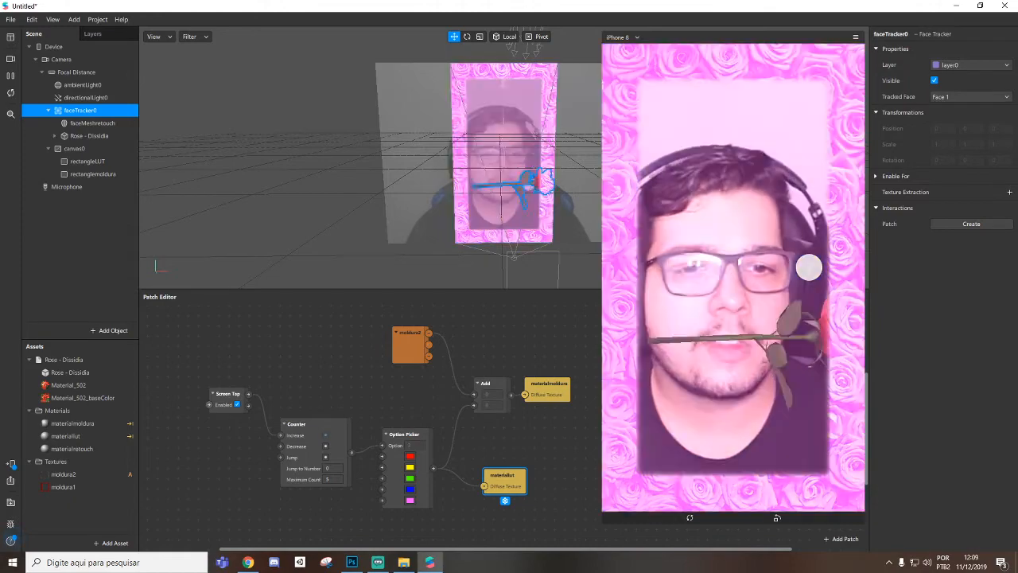
Step: Tap repeatedly through the preview's frame and tint colors while testing the face-tracked rose and retouched skin
left_click(807, 269)
left_click(807, 269)
left_click(809, 269)
left_click(809, 269)
left_click(808, 269)
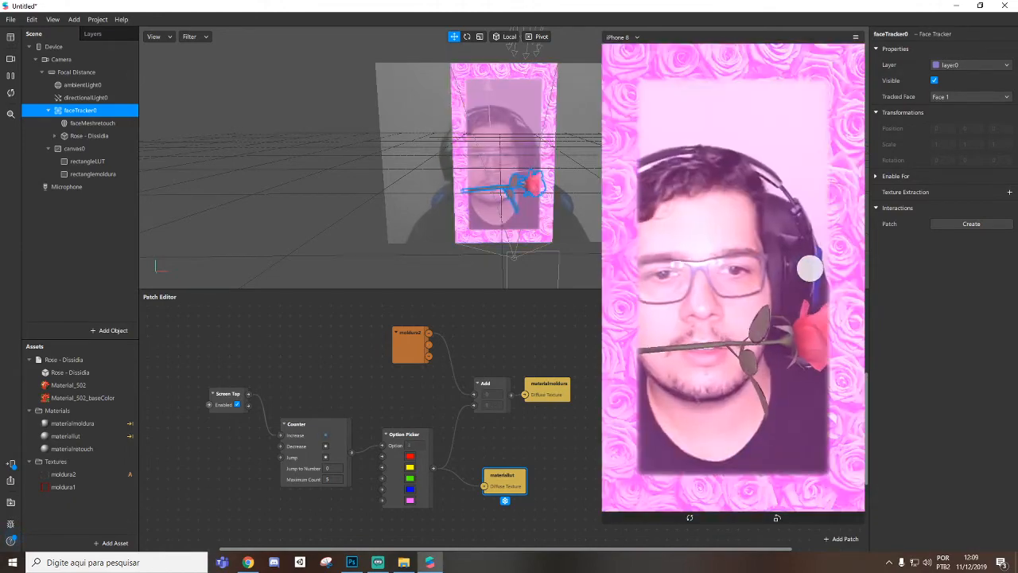
left_click(810, 268)
left_click(811, 268)
left_click(811, 265)
left_click(811, 262)
left_click(812, 262)
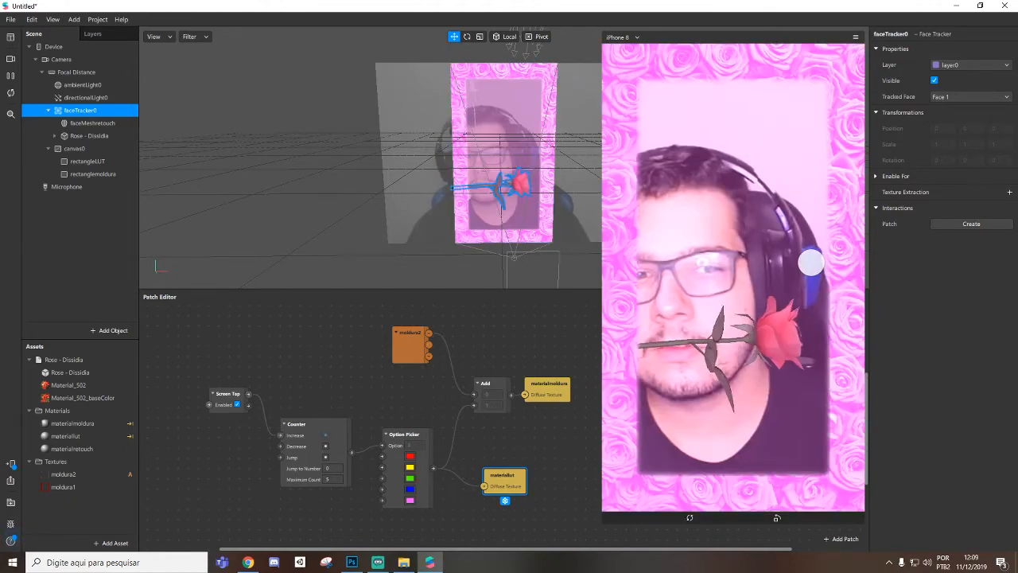
left_click(812, 263)
left_click(812, 263)
left_click(811, 263)
left_click(811, 262)
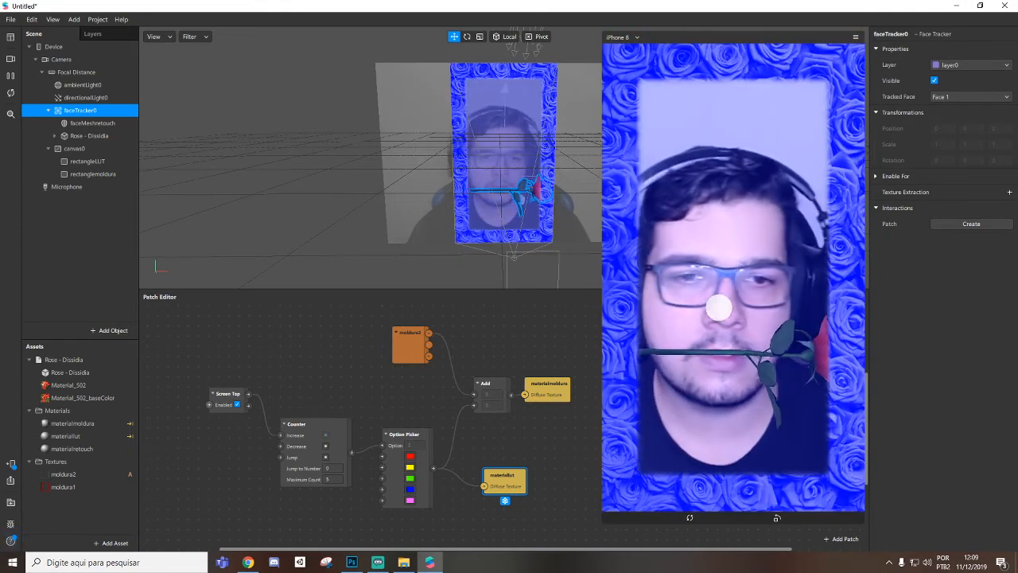
left_click(719, 308)
left_click(724, 303)
left_click(726, 298)
left_click(718, 313)
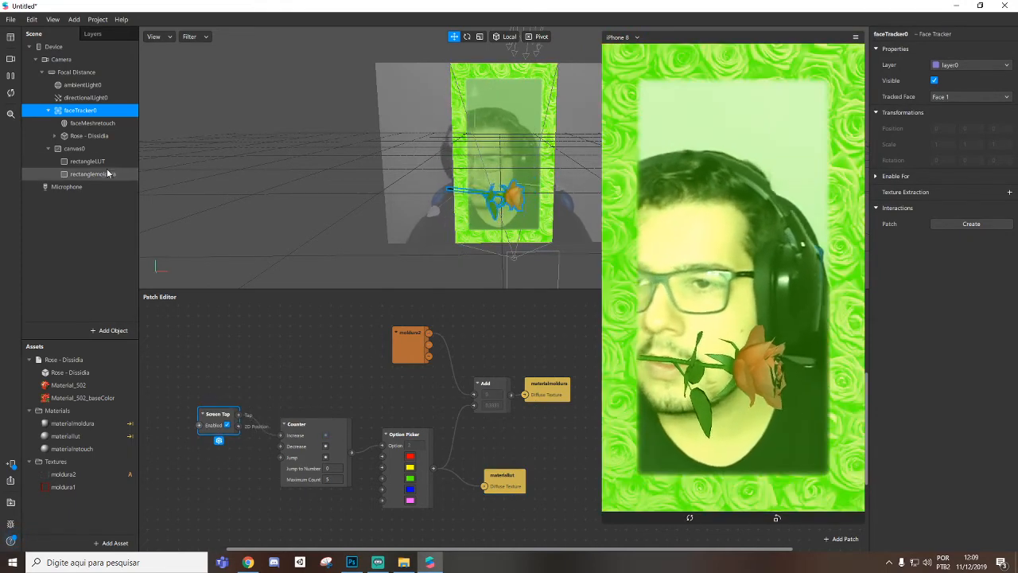
Step: Open the retouching material assigned to faceMeshretouch to review its shader settings
left_click(102, 125)
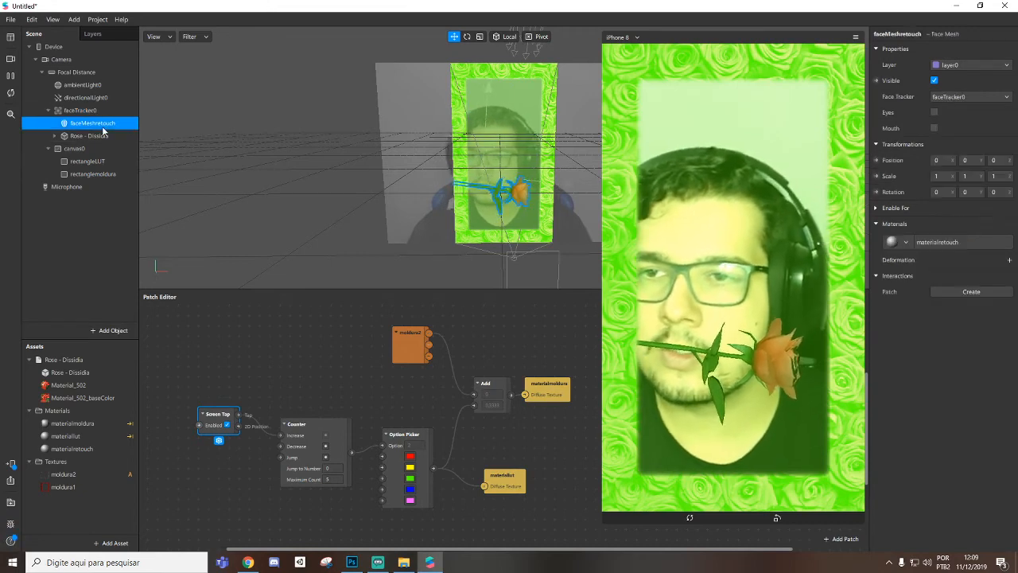
left_click(928, 243)
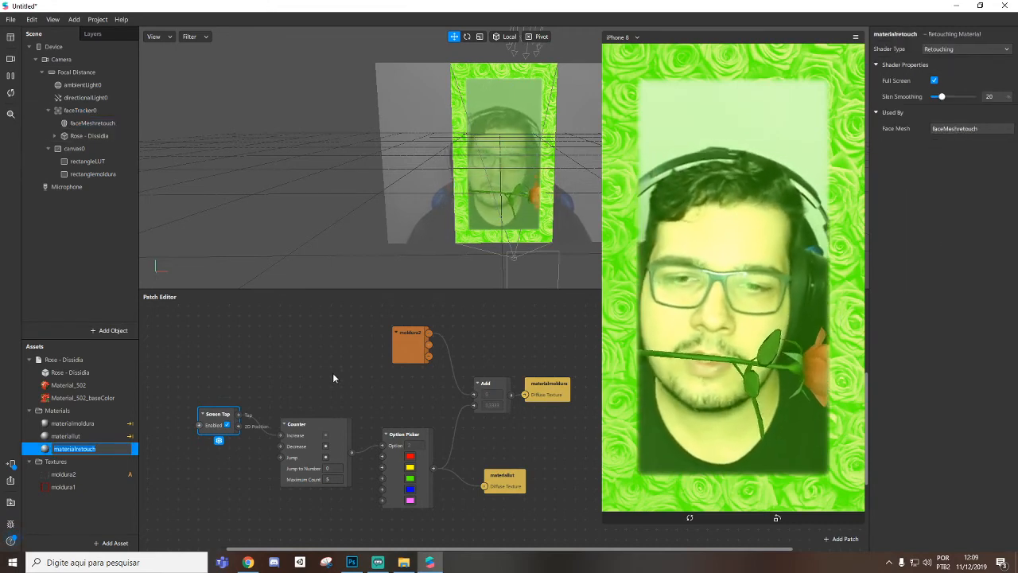
Step: Nudge the moldura2, Option Picker and materiallut patches closer together, and cycle the preview color to pink
mouse_move(410, 346)
left_mouse_down()
mouse_move(359, 335)
mouse_move(400, 356)
left_mouse_up()
left_click_drag(398, 439, 398, 428)
left_click_drag(502, 478, 513, 446)
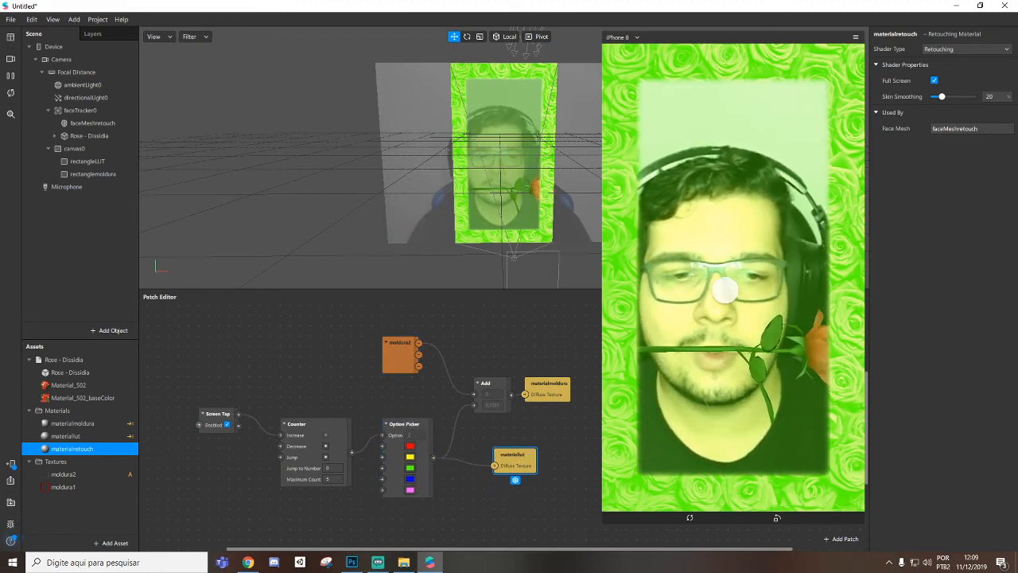
left_click(739, 288)
left_click(798, 315)
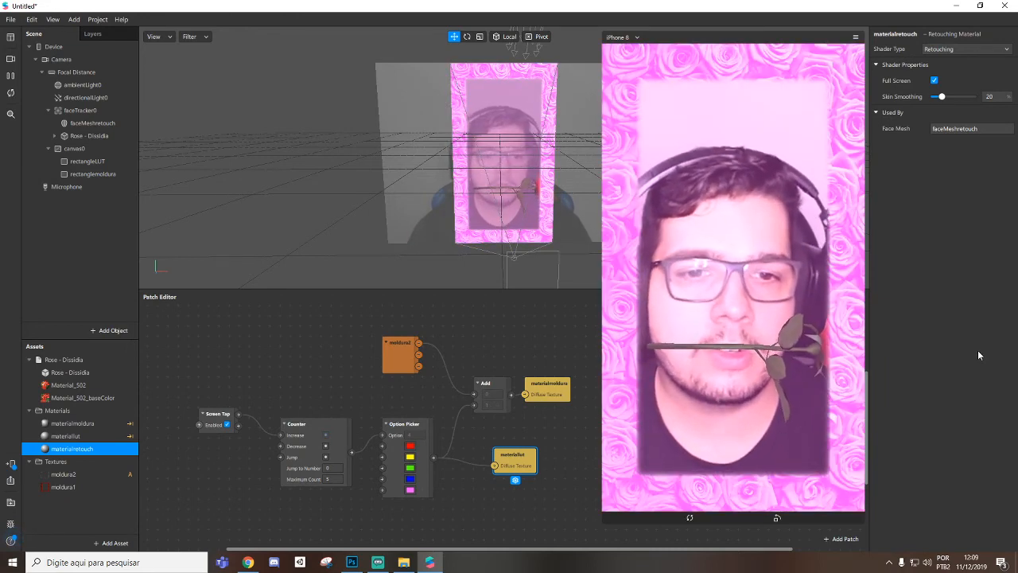
Step: Spread out the patch graph, placing moldura2 above the Counter, Option Picker lower, and Add midway between moldura2 and materialmoldura
left_click_drag(406, 424, 416, 454)
left_click_drag(486, 385, 463, 362)
left_click_drag(550, 391, 560, 381)
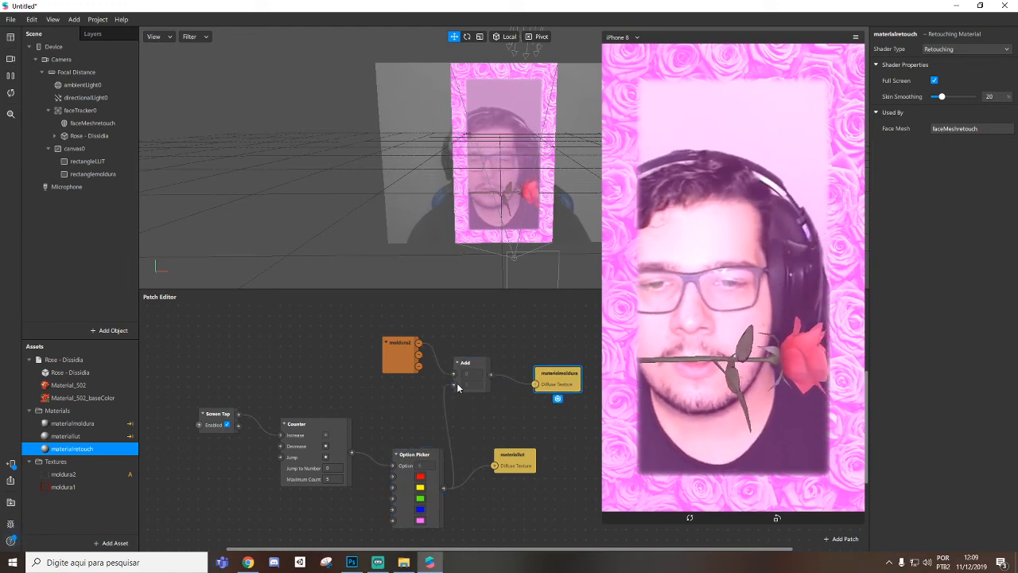
left_click_drag(397, 364, 335, 343)
left_click_drag(469, 374, 470, 404)
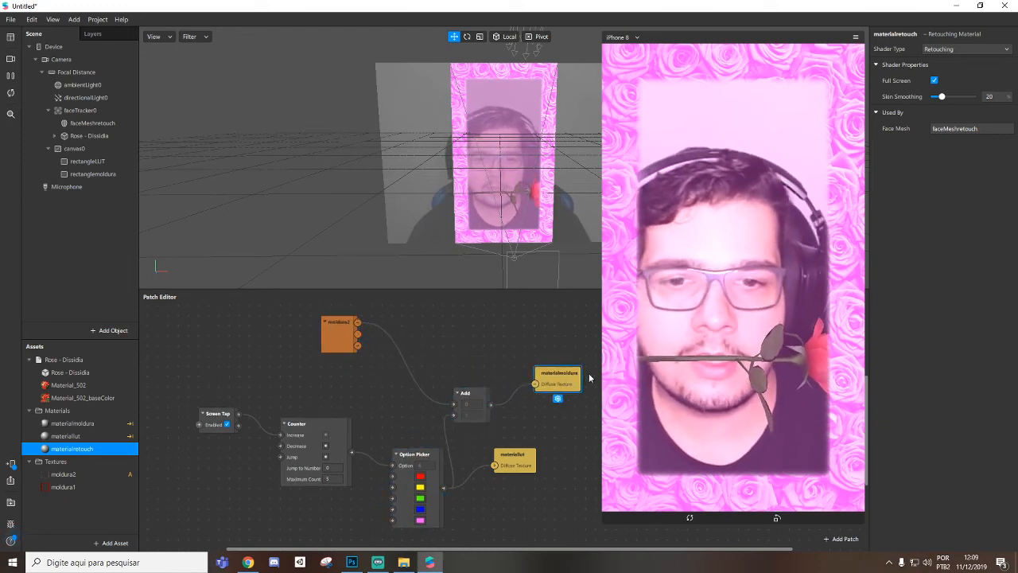
left_click_drag(575, 385, 564, 386)
left_click_drag(475, 402, 445, 391)
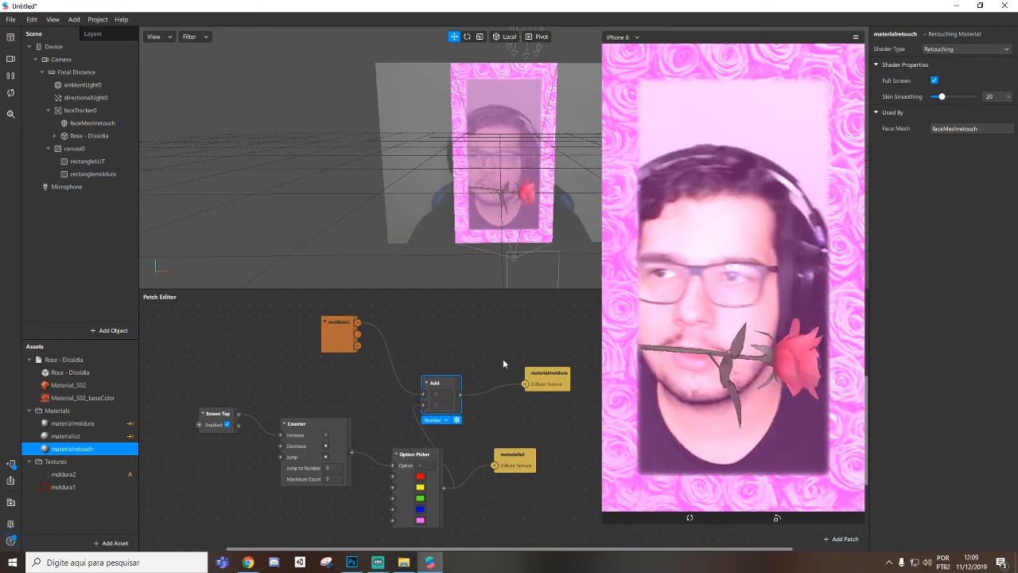
mouse_move(519, 465)
left_mouse_down()
mouse_move(528, 450)
mouse_move(532, 470)
left_mouse_up()
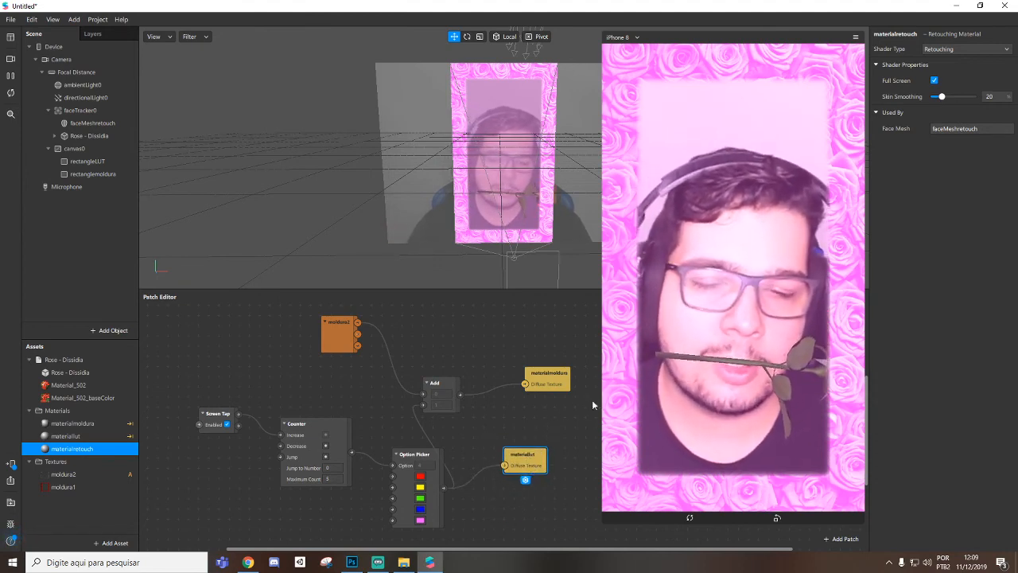
Step: Compact the patch graph by moving moldura2 level with Add, Option Picker beside the Counter, and materiallut just below Add
mouse_move(530, 451)
left_mouse_down()
mouse_move(551, 473)
mouse_move(540, 441)
left_mouse_up()
left_click(429, 448)
left_click_drag(428, 448, 408, 437)
left_click_drag(434, 384, 466, 373)
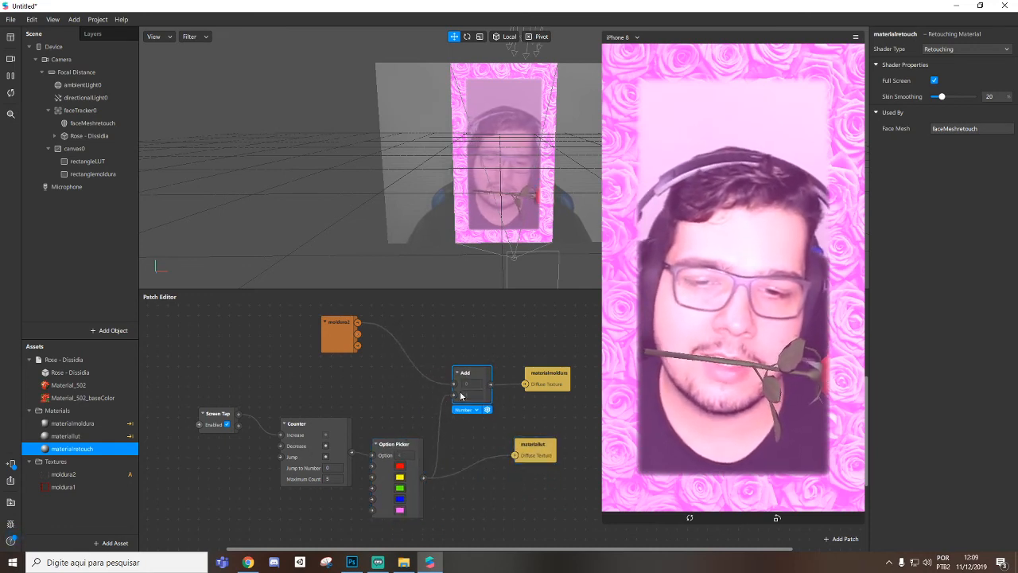
left_click(411, 436)
left_click_drag(411, 436, 405, 415)
left_click_drag(470, 385, 457, 382)
left_click_drag(337, 346, 337, 409)
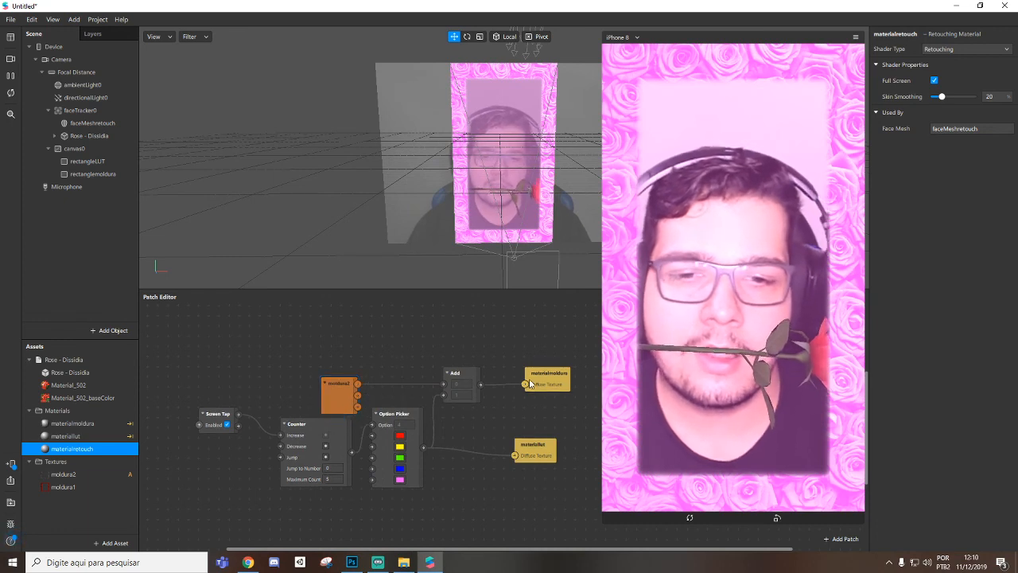
left_click_drag(526, 457, 455, 446)
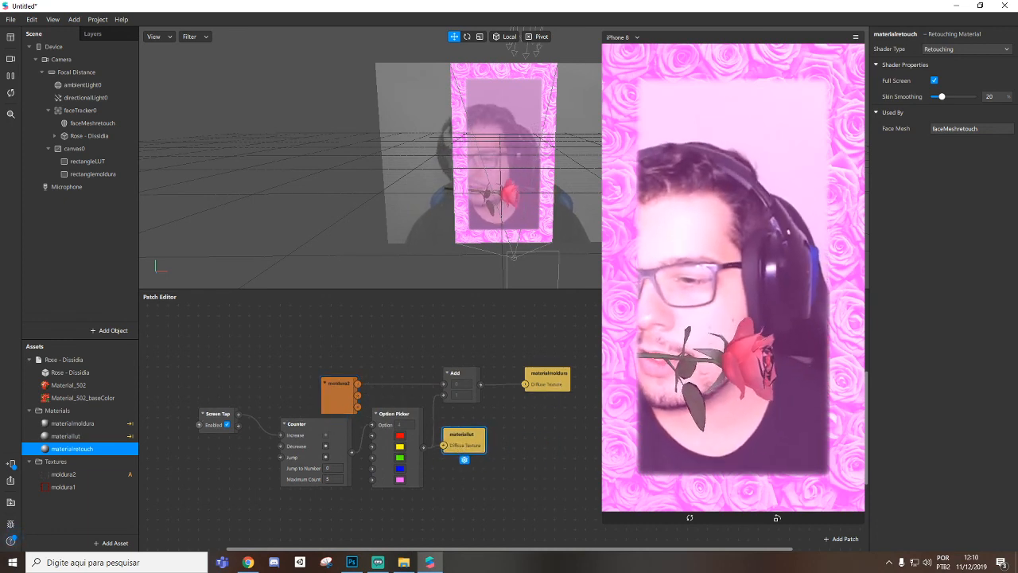